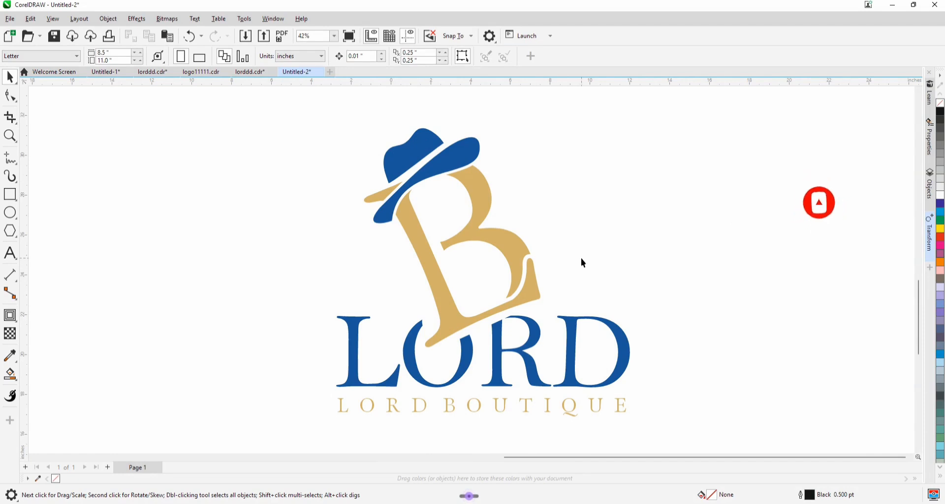
- Examine the finished Lord Boutique logo, including its hat-topped B monogram and lettering
scroll(472, 259, "down", 1)
scroll(470, 259, "up", 2)
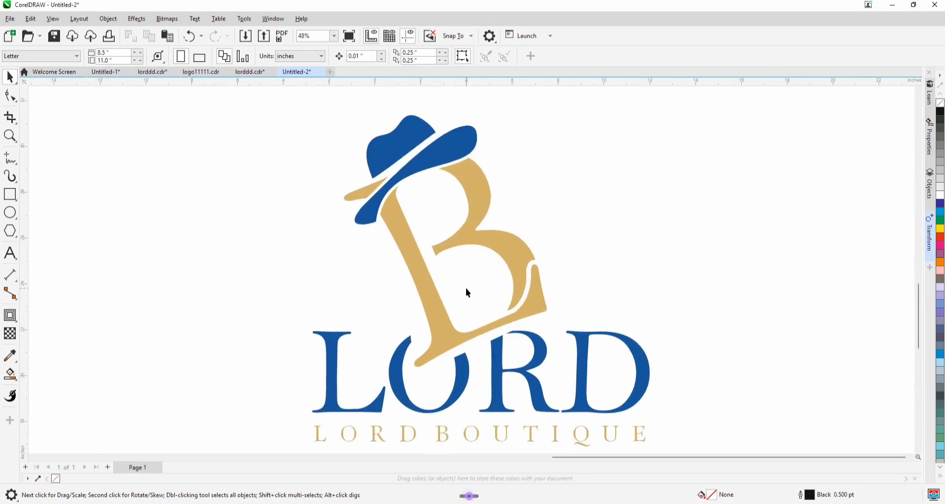
scroll(466, 288, "down", 1)
scroll(464, 285, "down", 1)
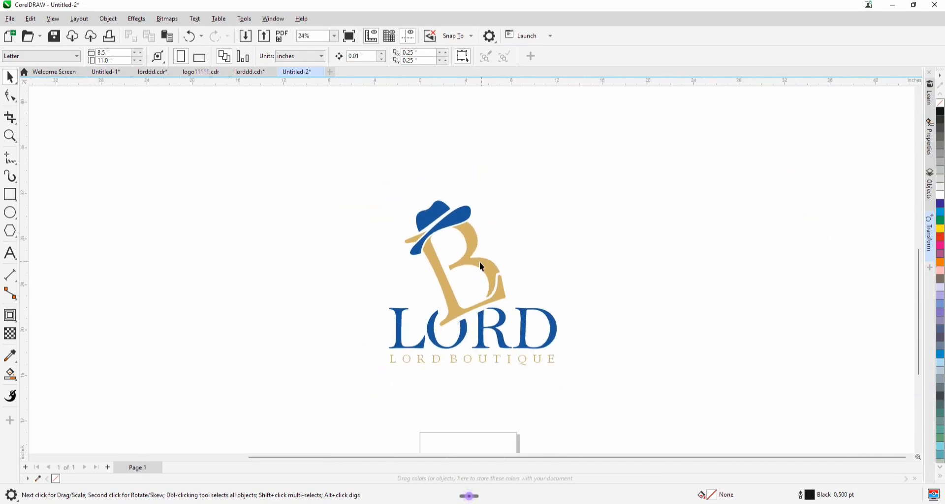
scroll(388, 304, "down", 1)
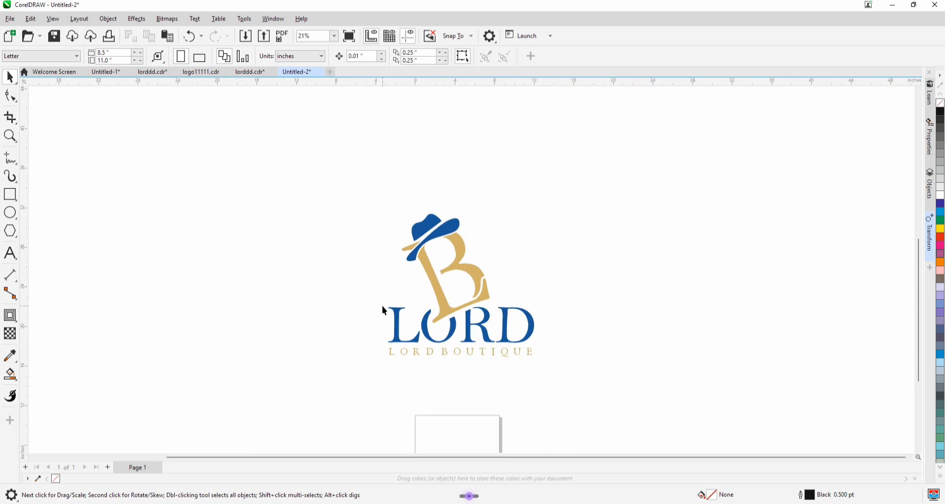
scroll(508, 216, "down", 1)
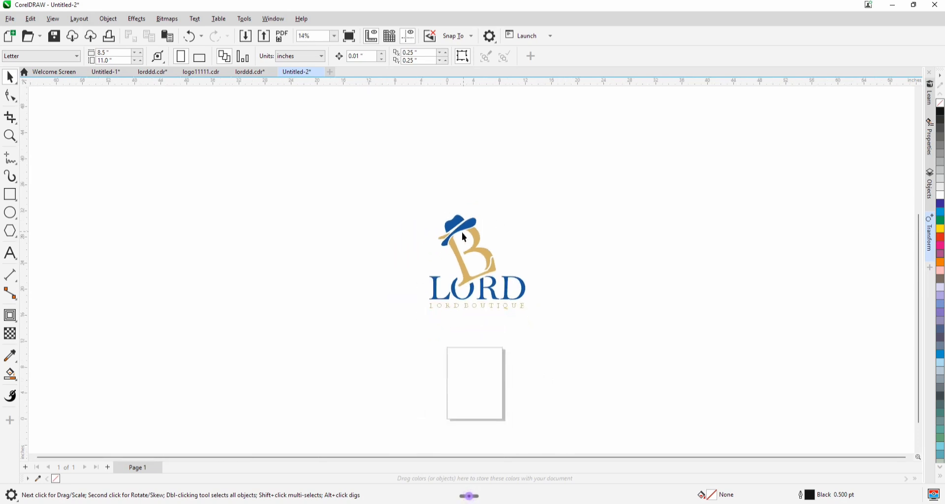
left_click(10, 254)
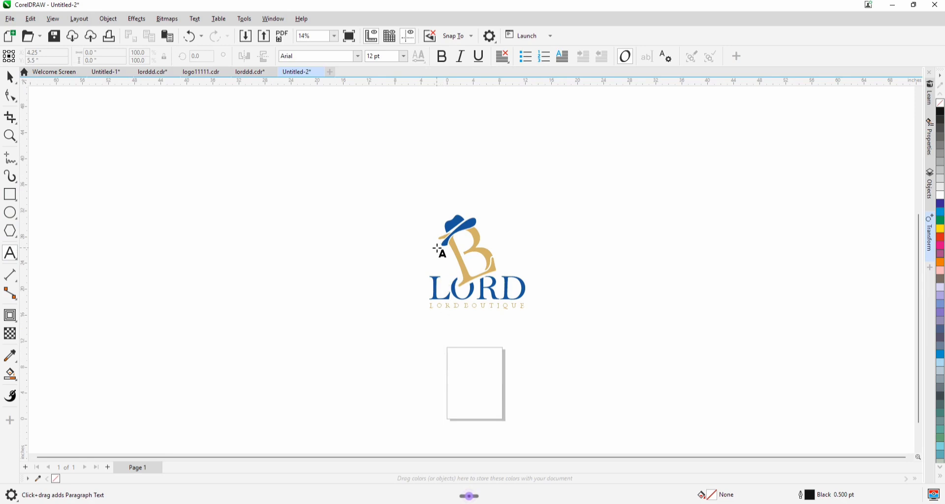
scroll(429, 253, "up", 1)
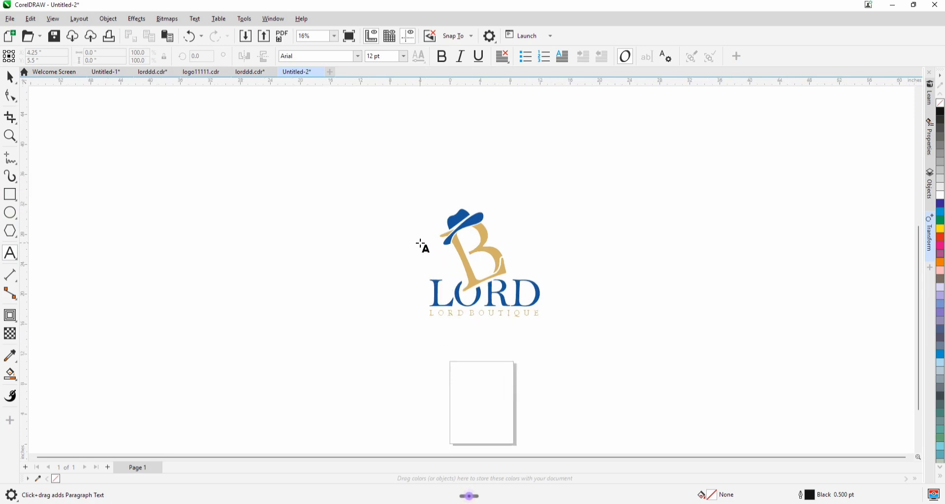
scroll(357, 207, "down", 1)
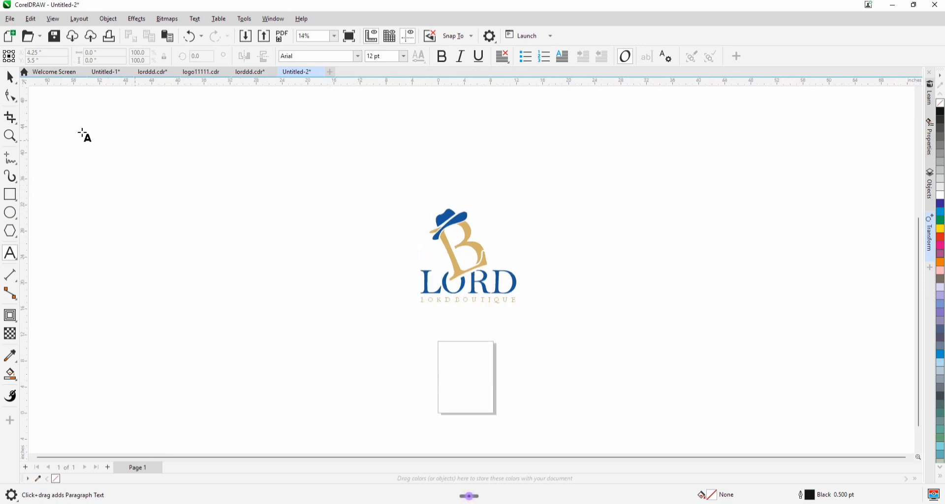
- Move the whole Lord Boutique logo straight up to clear working space between it and the page
left_click(10, 77)
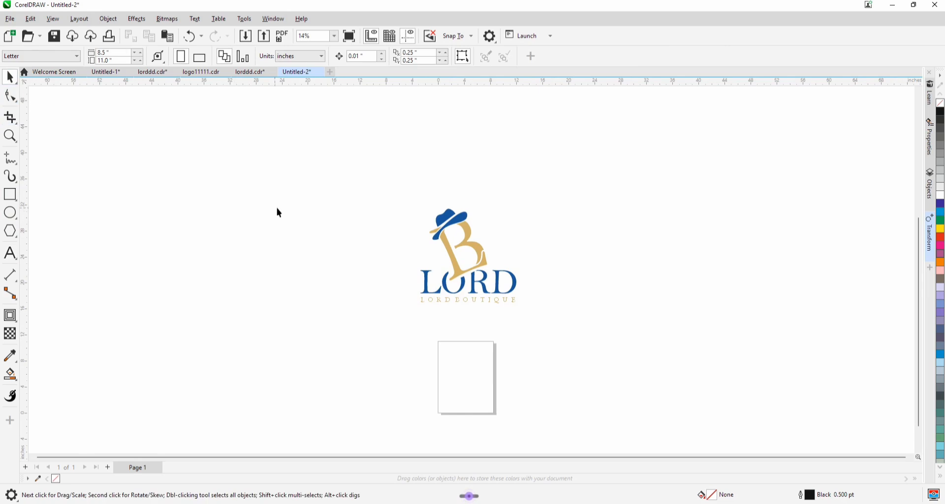
left_click_drag(501, 293, 523, 306)
left_click_drag(456, 273, 451, 196)
left_click(212, 255)
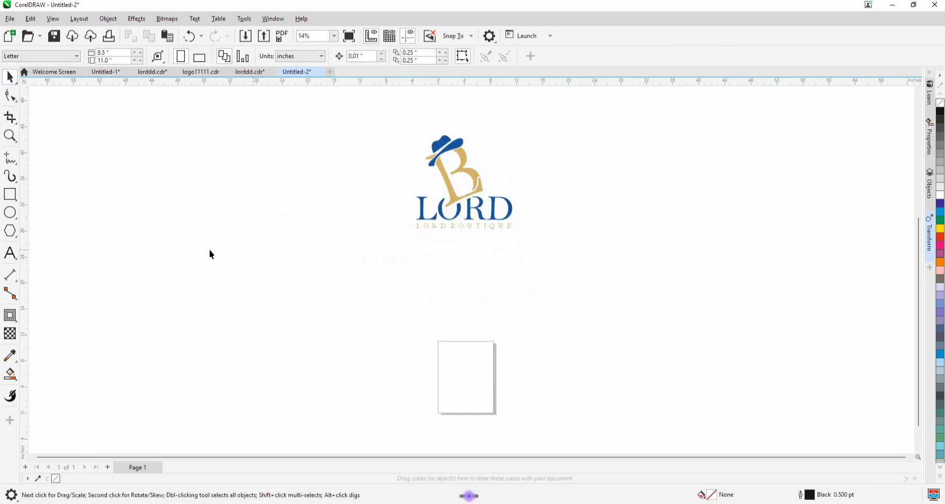
- Create the artistic text "LB", enlarged to about 465 pt, and position it between the logo and the page
left_click(10, 253)
left_click(458, 314)
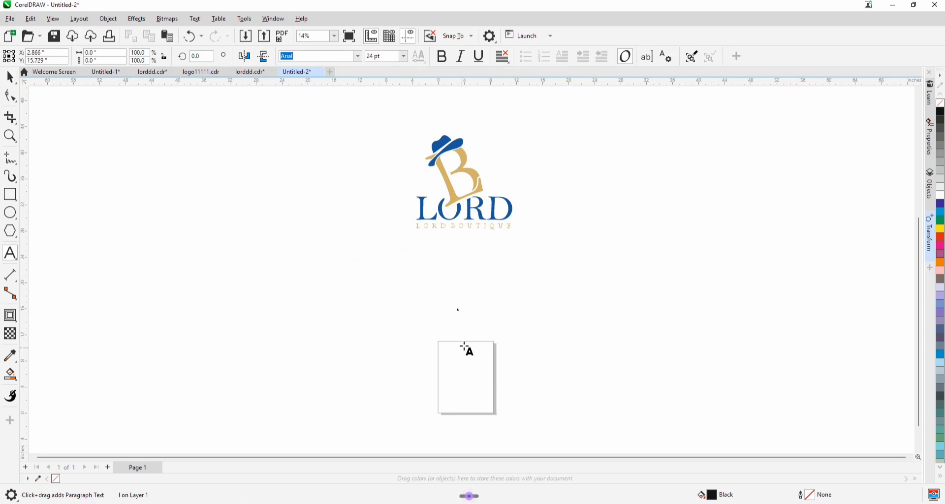
type("I")
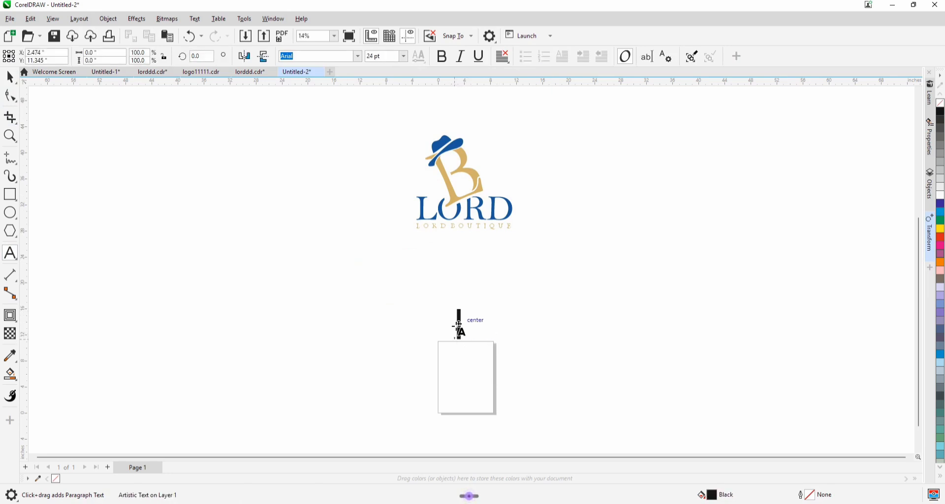
double_click(459, 322)
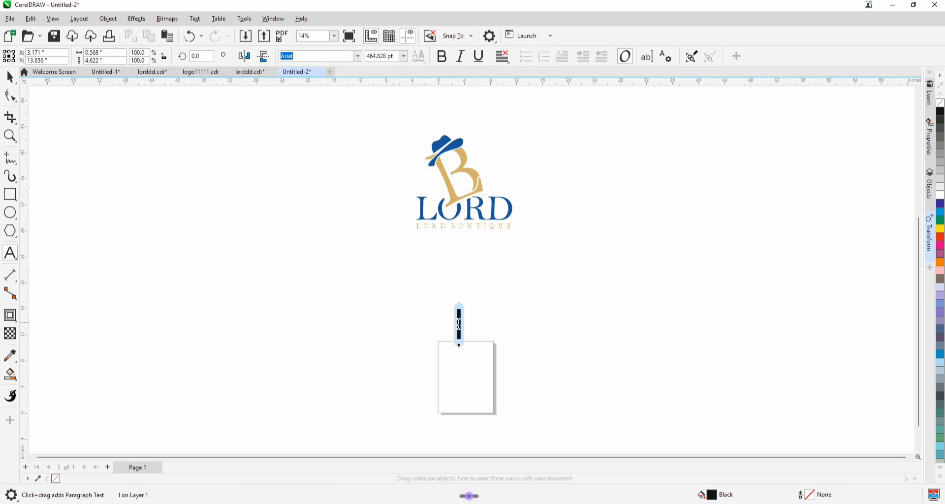
type("L")
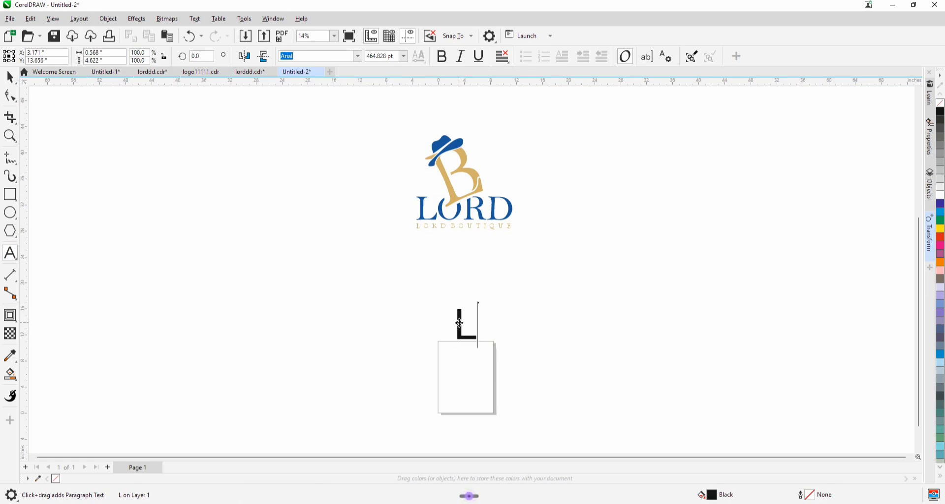
type("B")
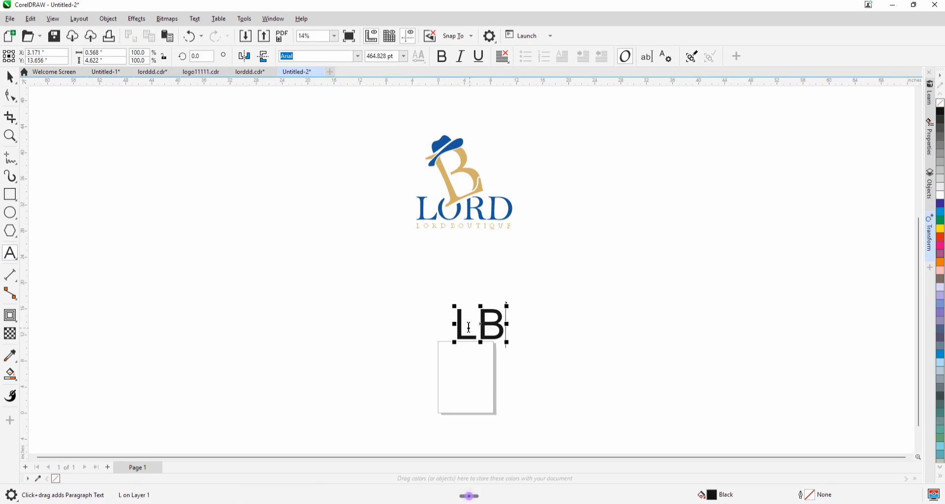
key("ctrl+space")
scroll(527, 302, "down", 1)
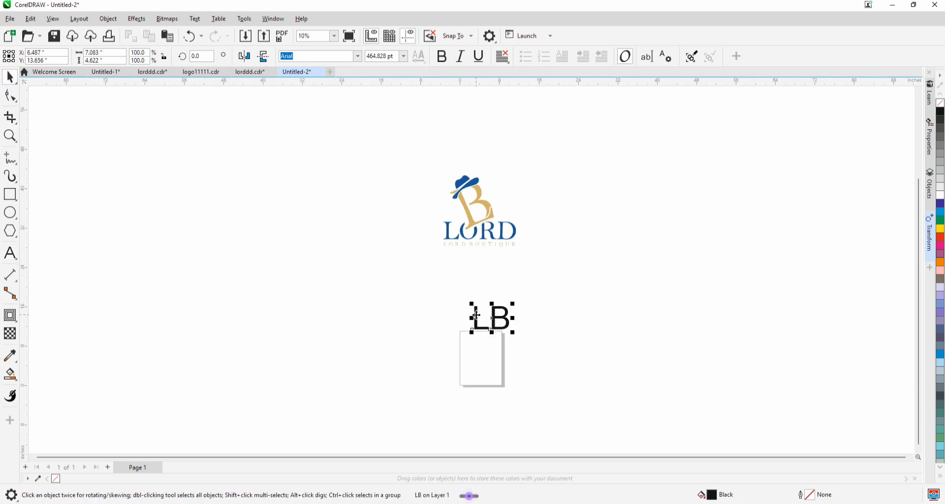
left_click_drag(474, 319, 466, 304)
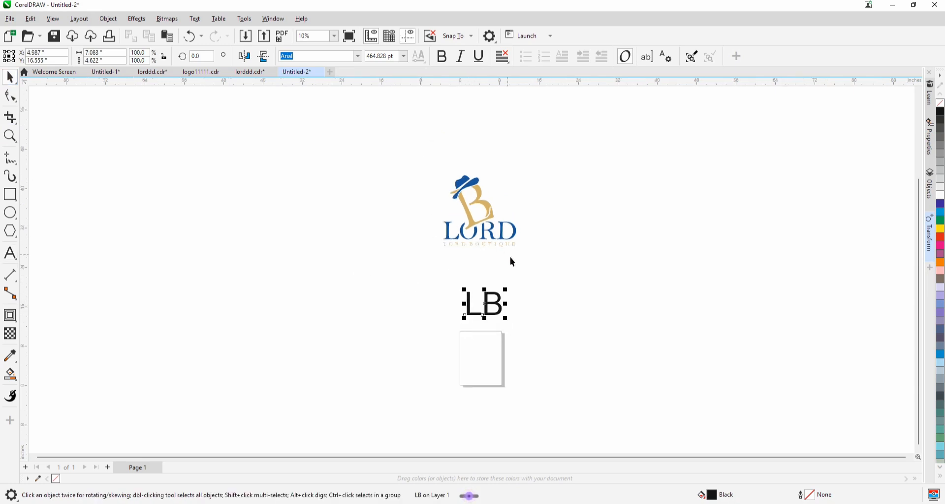
- Set the font of the LB text to Benne Text
scroll(512, 261, "down", 1)
scroll(308, 246, "down", 1)
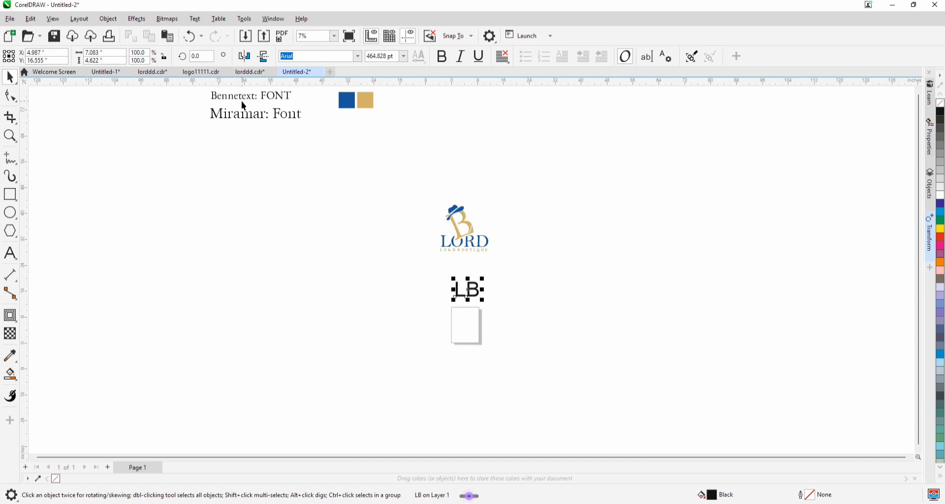
left_click(359, 56)
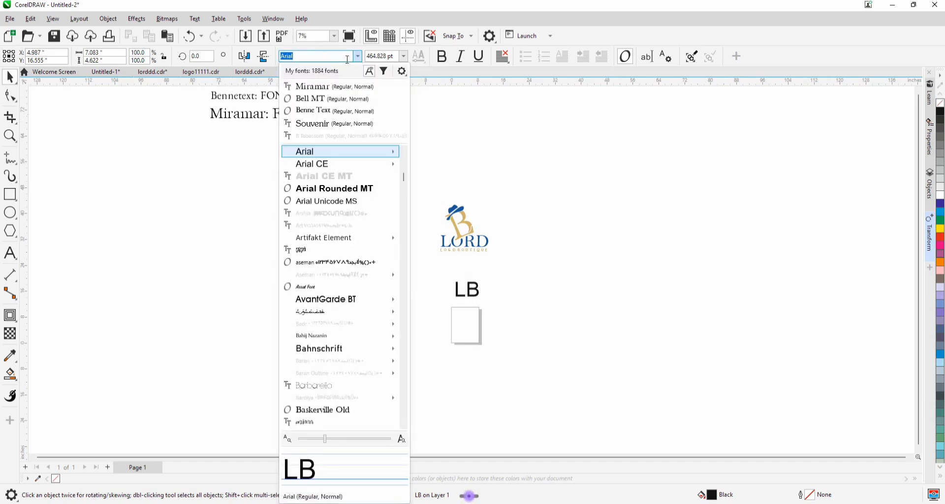
left_click(320, 110)
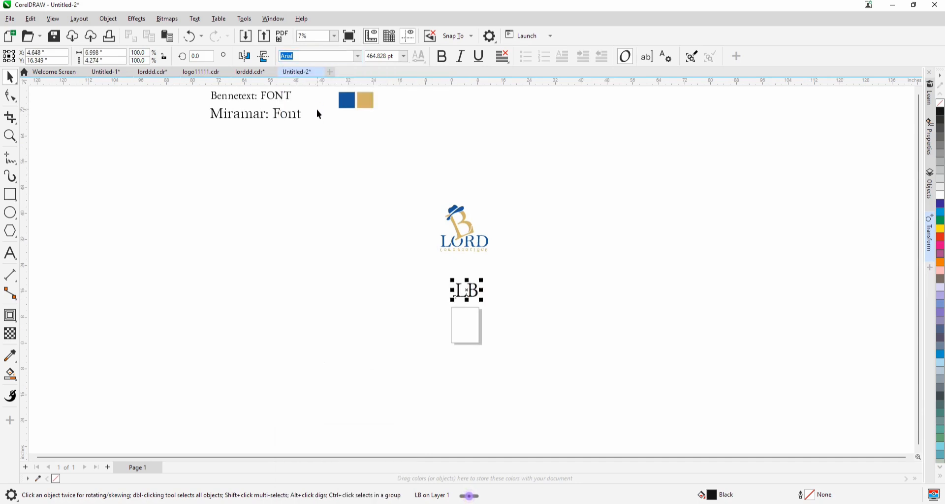
scroll(438, 301, "up", 4)
scroll(498, 281, "up", 3)
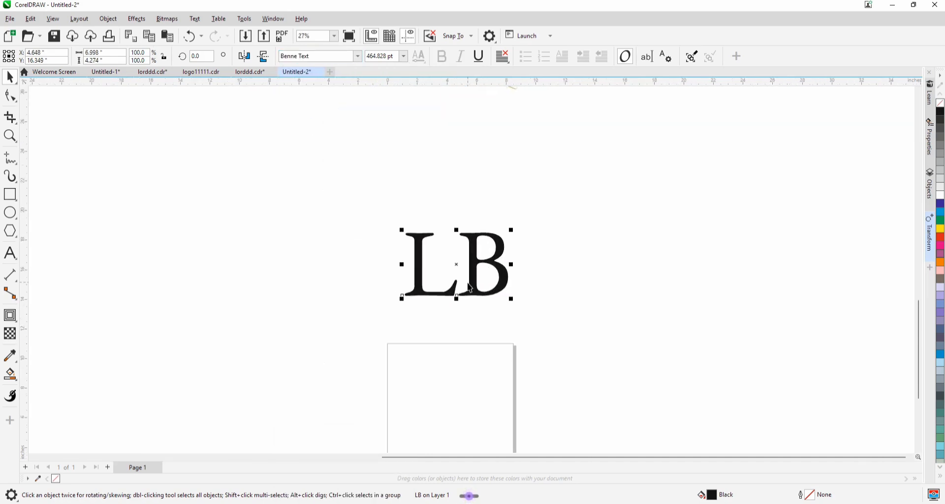
left_click(556, 299)
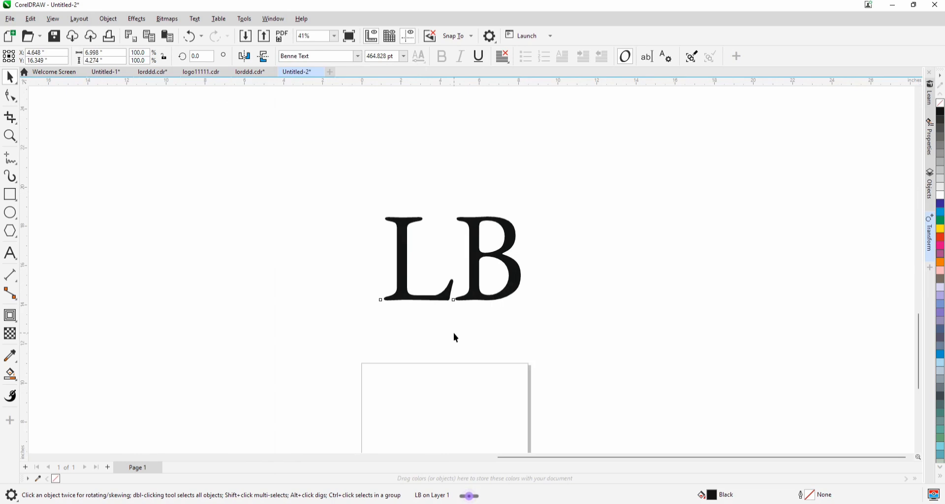
- Convert the LB text to curves
left_click(408, 297)
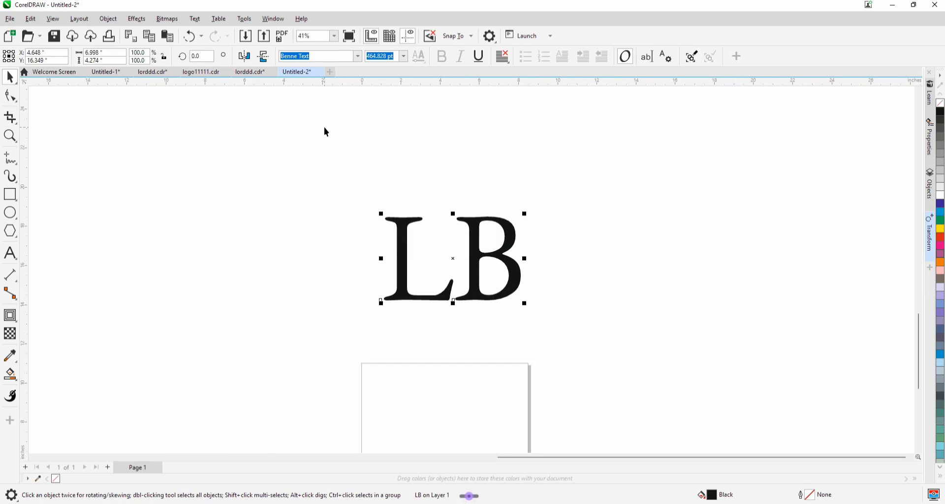
key("ctrl+p")
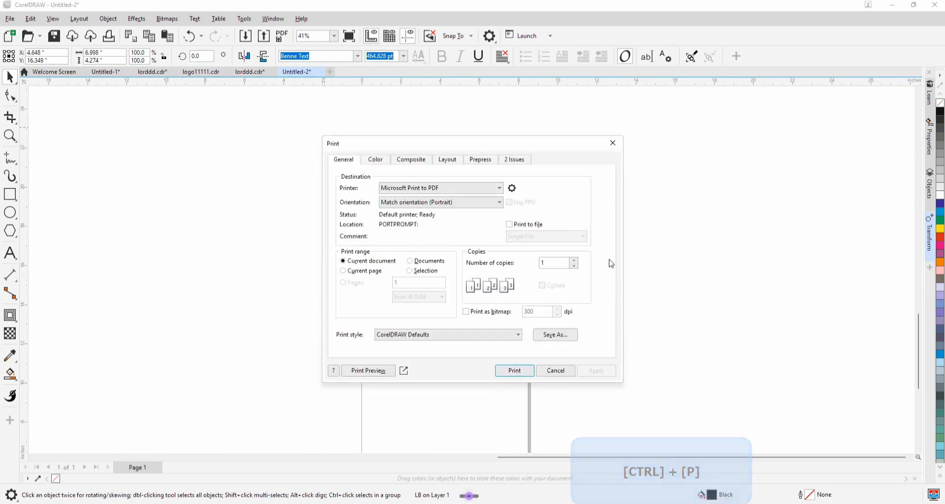
left_click(565, 371)
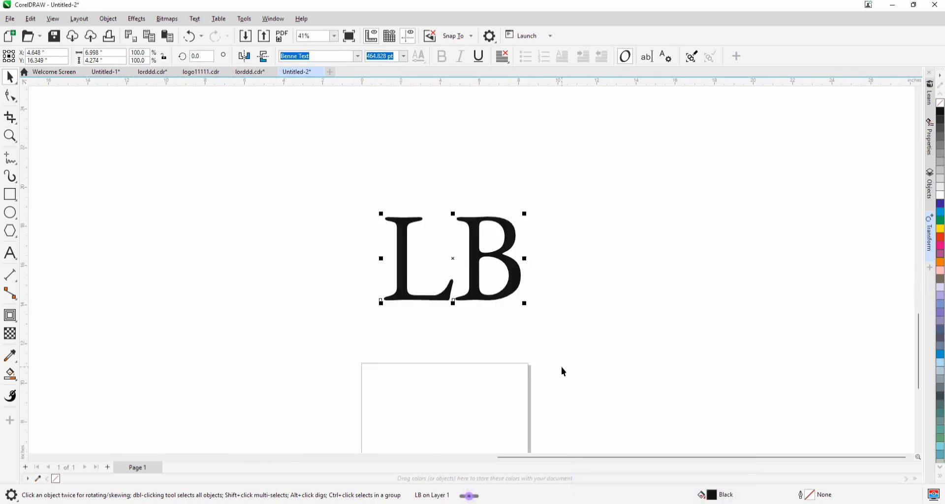
key("ctrl+q")
left_click(567, 306)
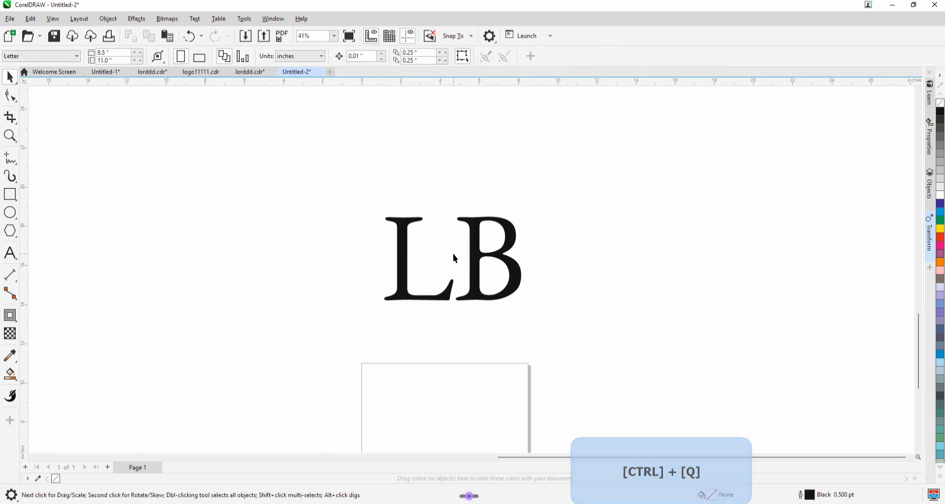
- Break the LB curve apart and combine the B's outline with its two inner counters
left_click(475, 277)
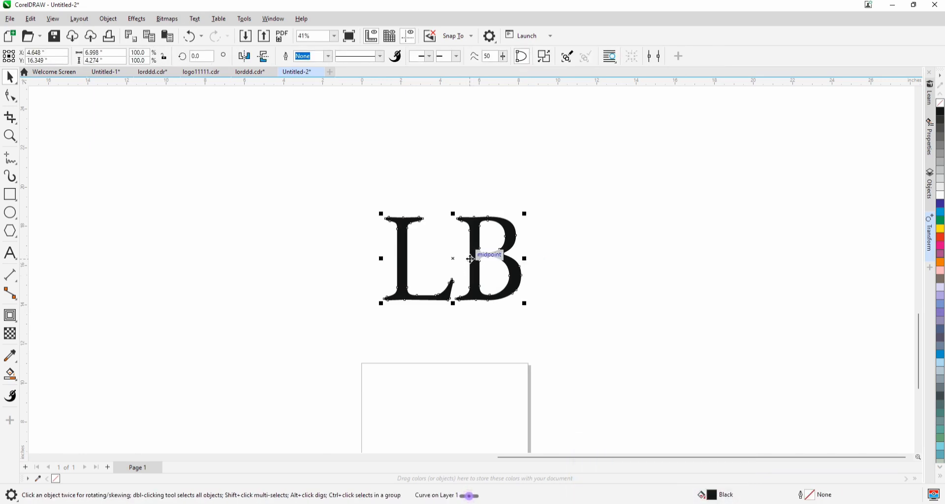
key("ctrl+k")
left_click(506, 333)
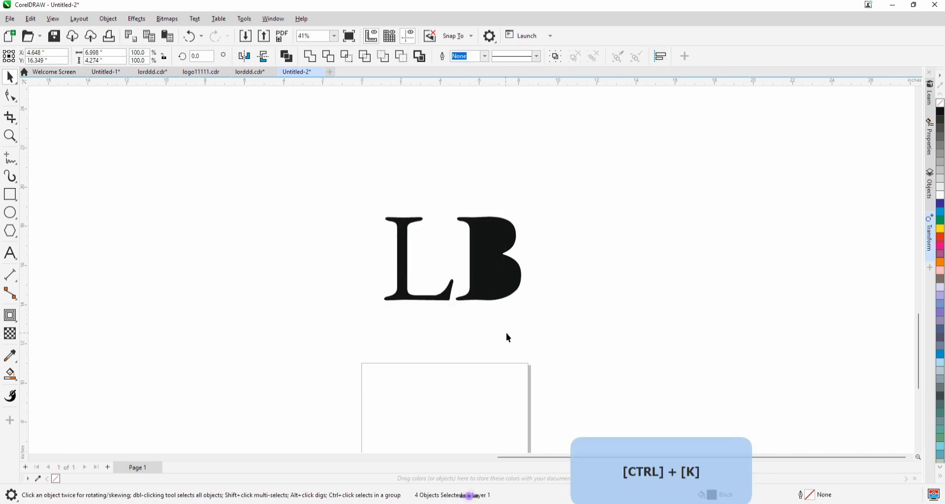
left_click(490, 268)
left_click(286, 56)
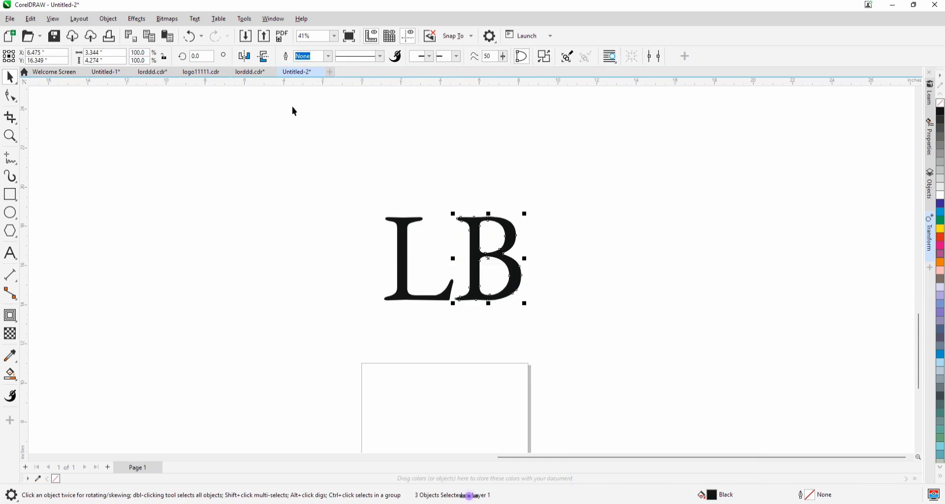
left_click(391, 277)
left_click_drag(399, 282, 337, 278)
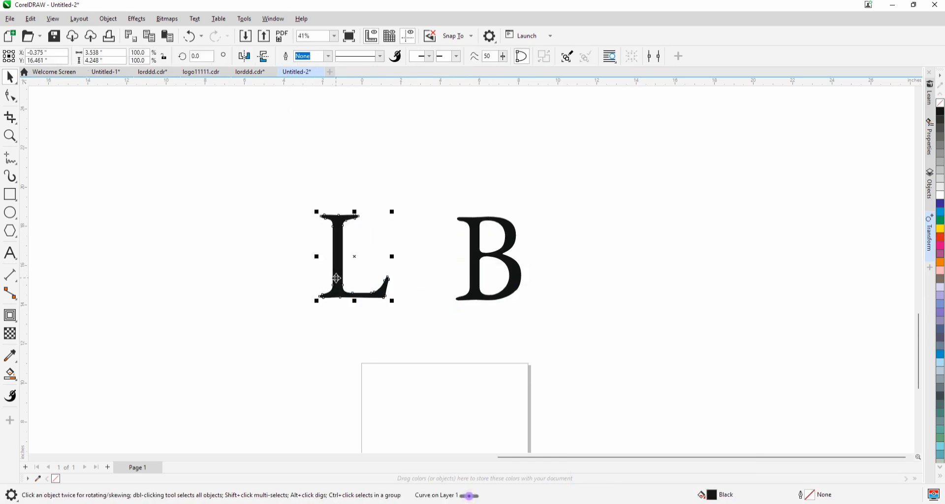
key("ctrl+z")
- Move the L onto the B so their stems overlap, and fill the L with 30% black (C:0 M:0 Y:0 K:30)
scroll(448, 261, "up", 4)
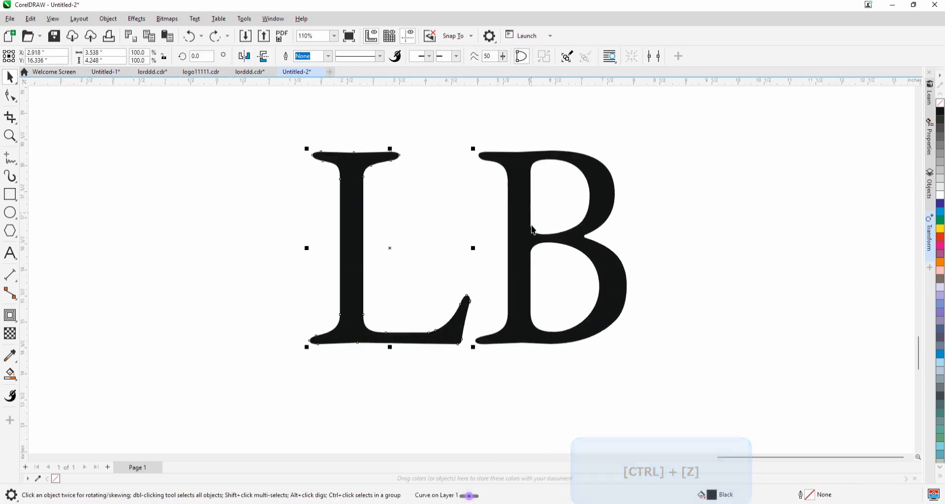
scroll(534, 230, "down", 4)
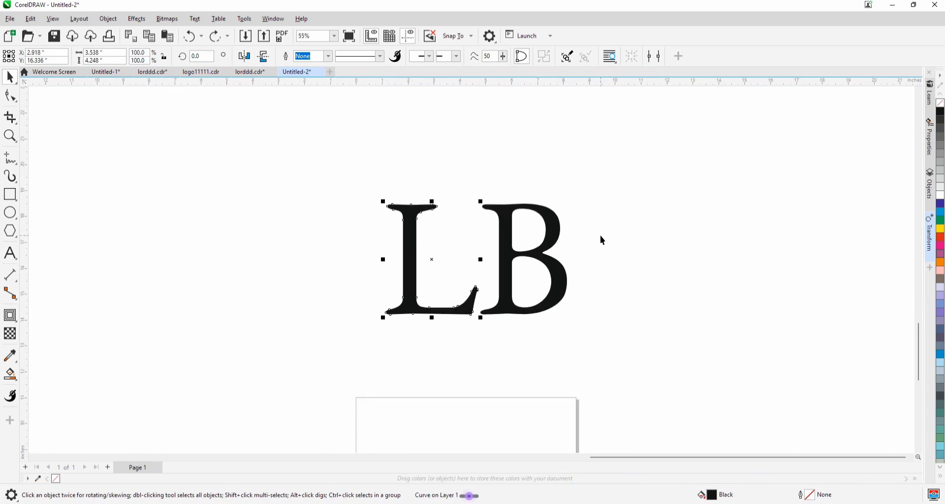
scroll(603, 240, "up", 1)
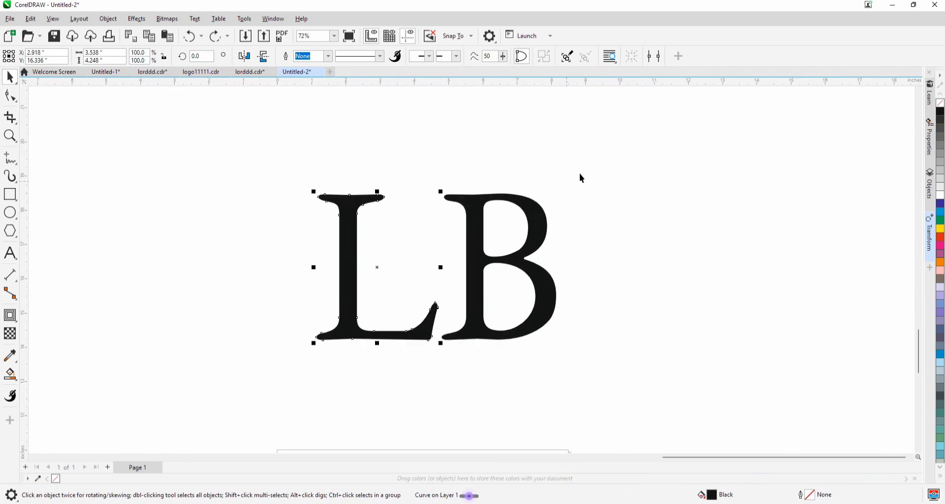
left_click(592, 164)
left_click(371, 252)
scroll(350, 317, "up", 2)
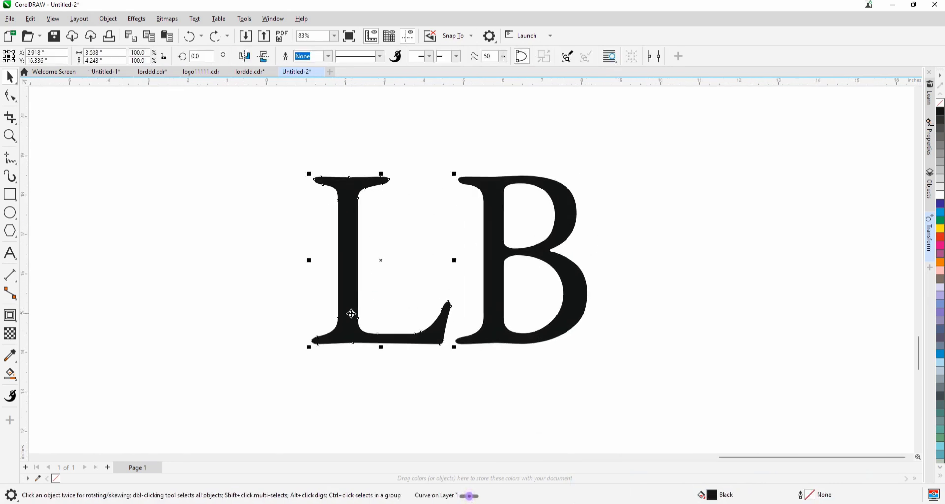
left_click_drag(497, 311, 501, 320)
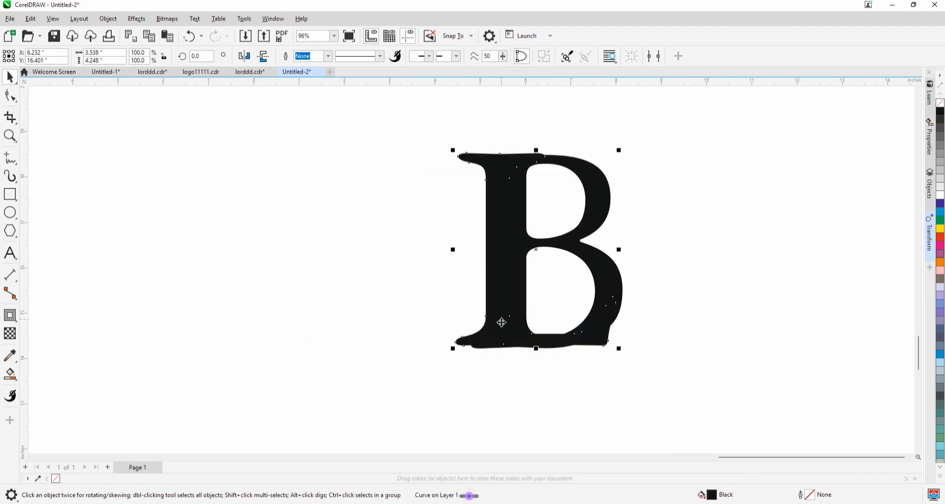
left_click(940, 169)
left_click(741, 176)
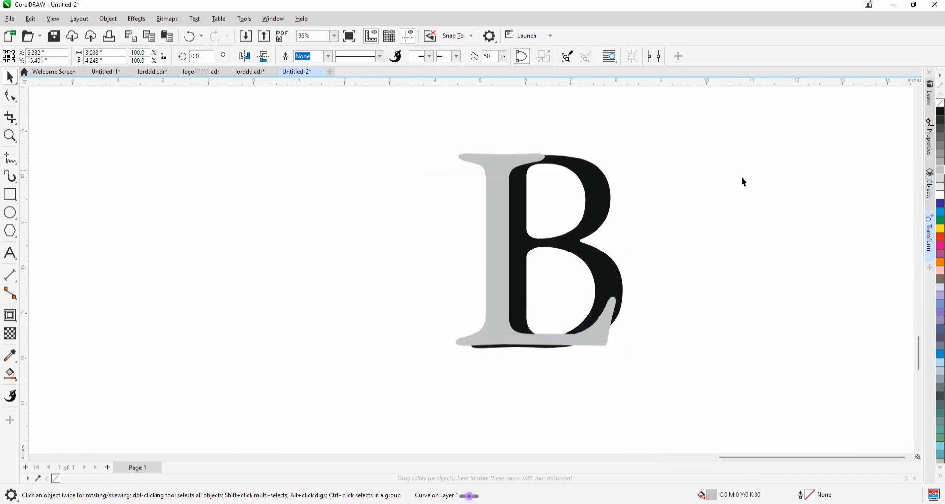
- Set the drawing units to centimeters
scroll(570, 301, "up", 1)
left_click(463, 346)
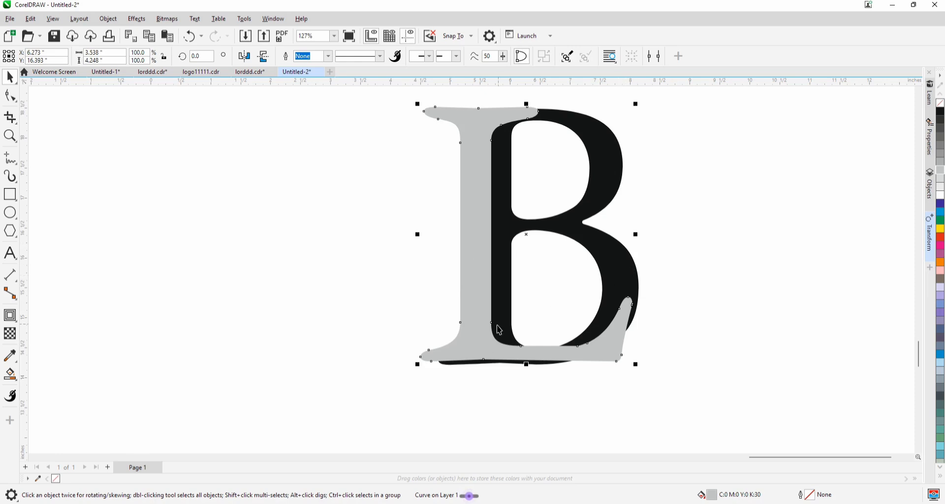
scroll(498, 331, "down", 1)
scroll(474, 319, "down", 1)
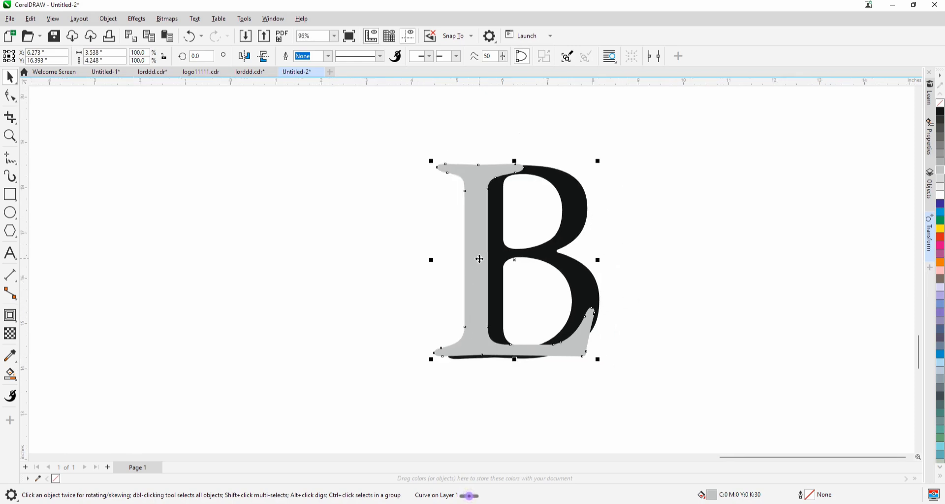
left_click(415, 287)
left_click(476, 292)
left_click(6, 314)
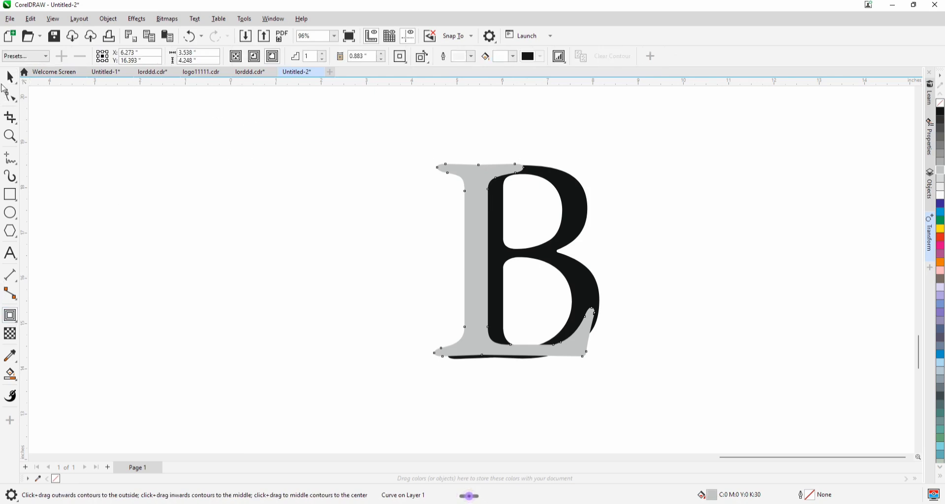
left_click(9, 77)
left_click(299, 92)
left_click(320, 56)
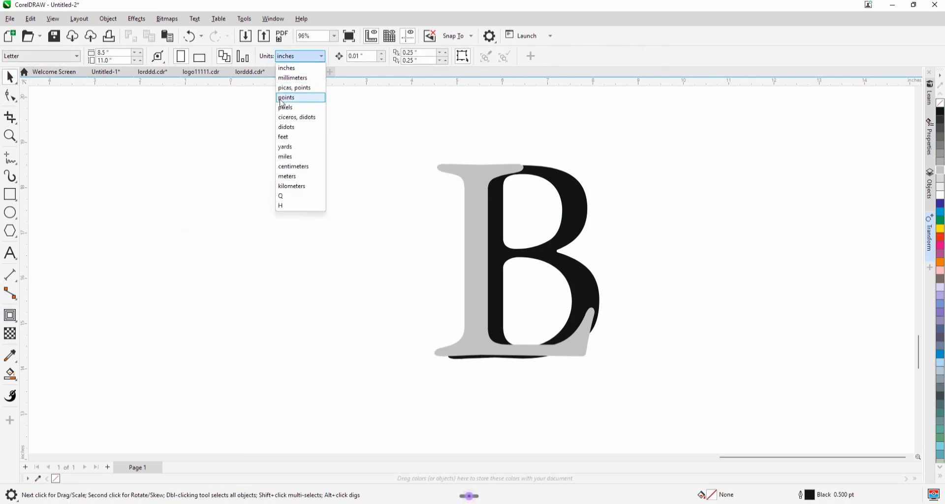
left_click(295, 166)
- Add a one-step outside contour to the grey L with an offset of 0.243 cm
left_click(468, 240)
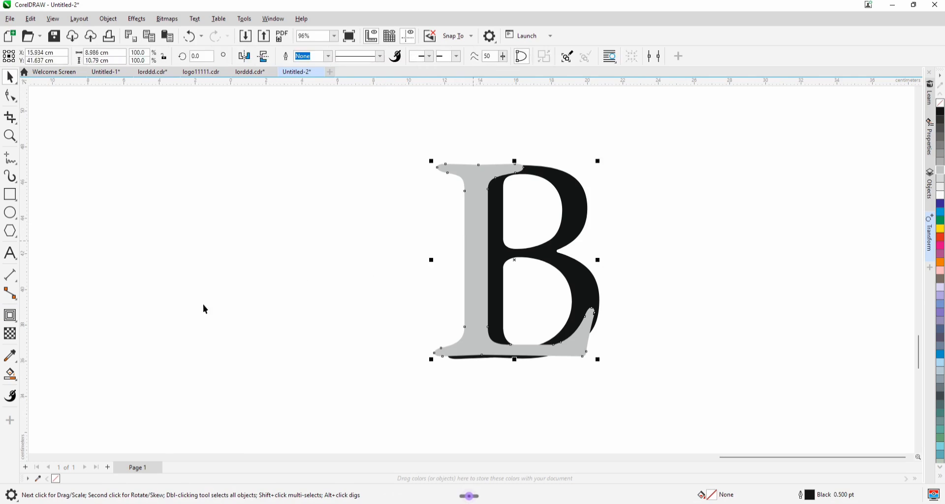
left_click(10, 315)
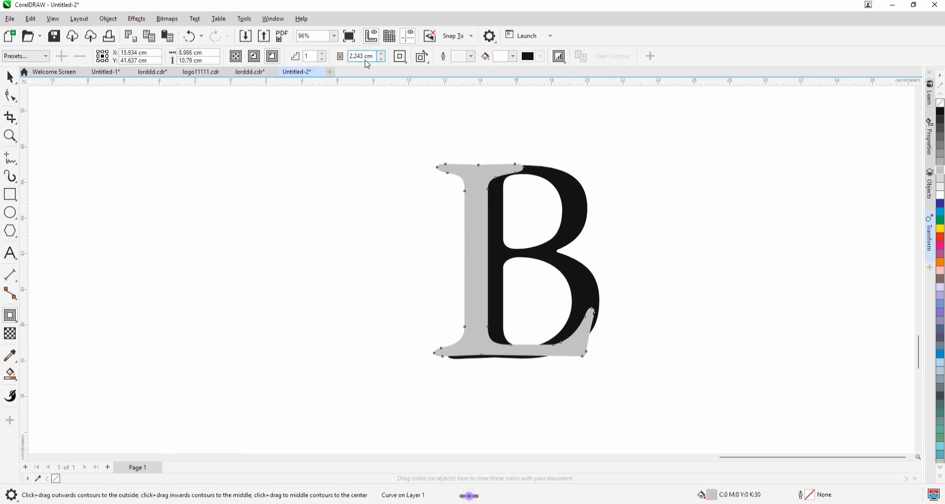
left_click(381, 59)
left_click(381, 59)
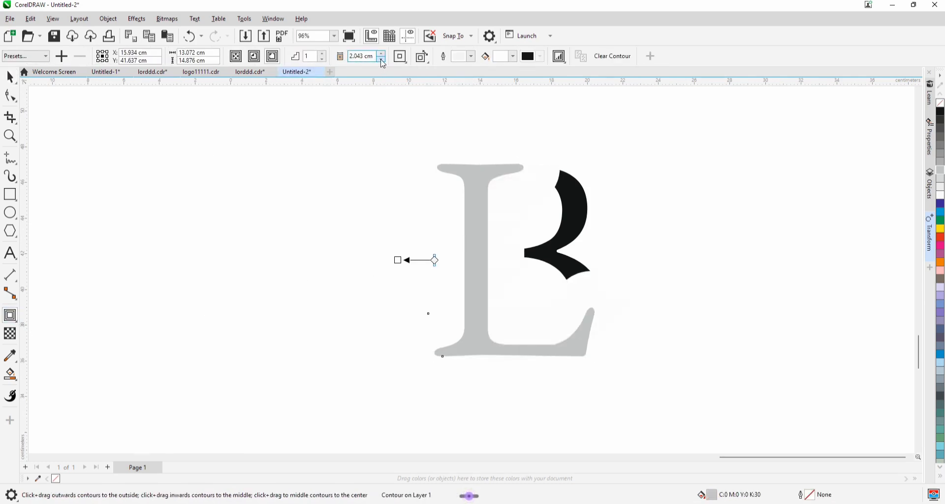
left_click(381, 60)
left_click(382, 60)
left_click(382, 60)
left_click(382, 60)
left_click(382, 60)
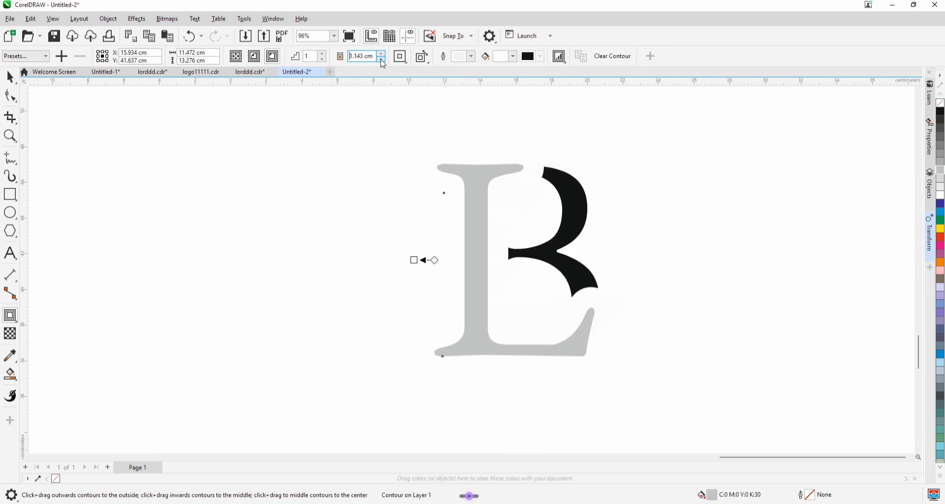
left_click(382, 60)
left_click(382, 60)
left_click(382, 60)
left_click(382, 60)
left_click(382, 60)
left_click(382, 60)
left_click(382, 60)
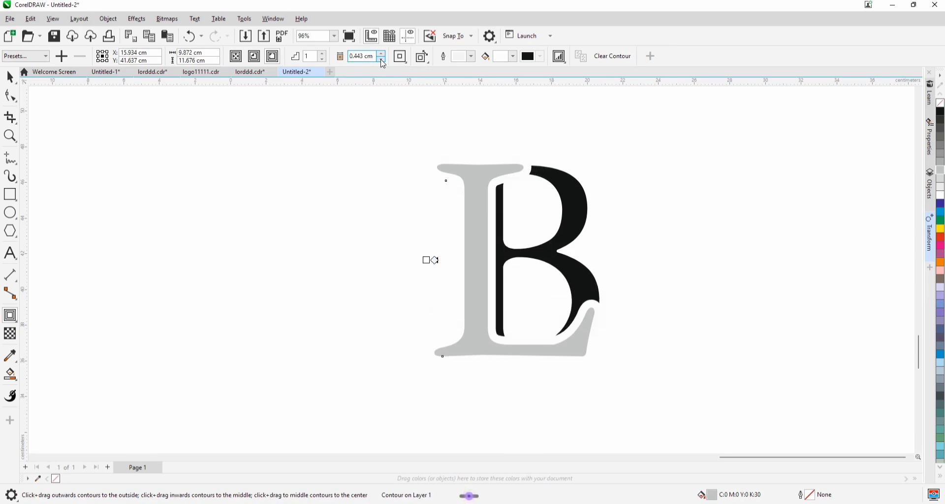
left_click(382, 60)
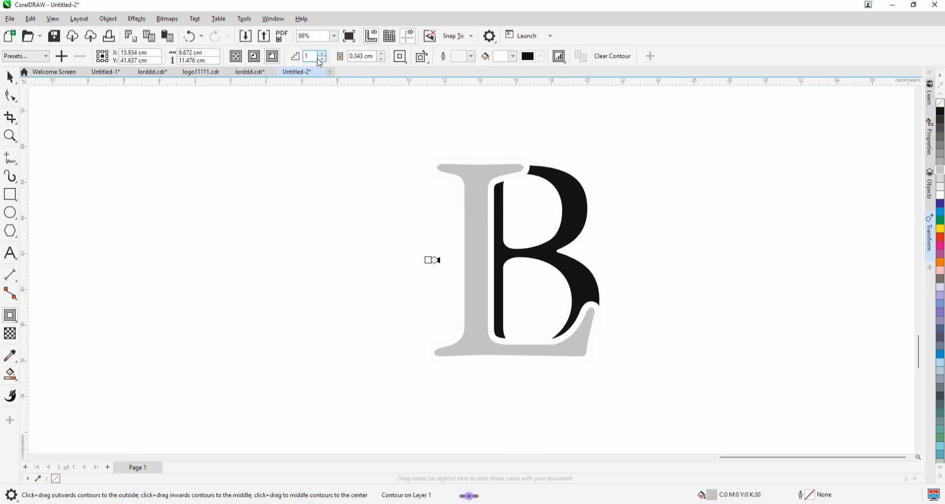
left_click(383, 60)
left_click(383, 60)
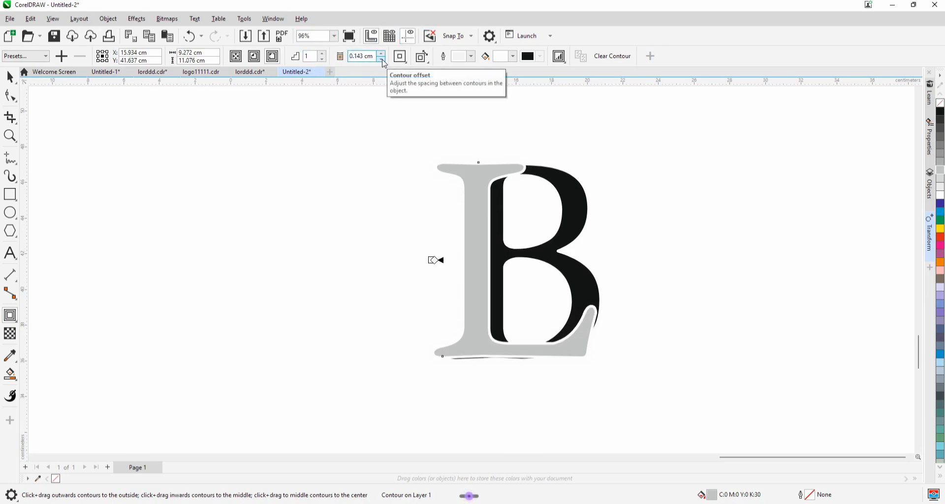
left_click(383, 60)
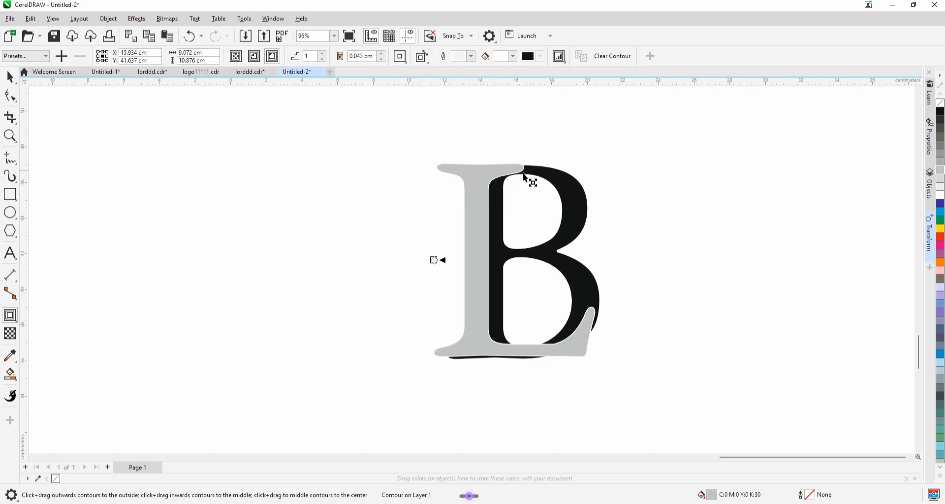
left_click(381, 54)
left_click(381, 54)
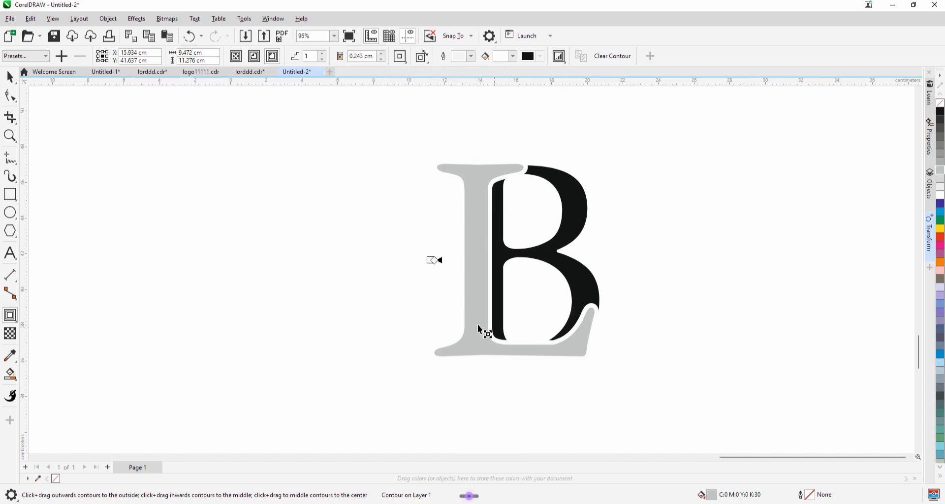
left_click(9, 77)
left_click(339, 341)
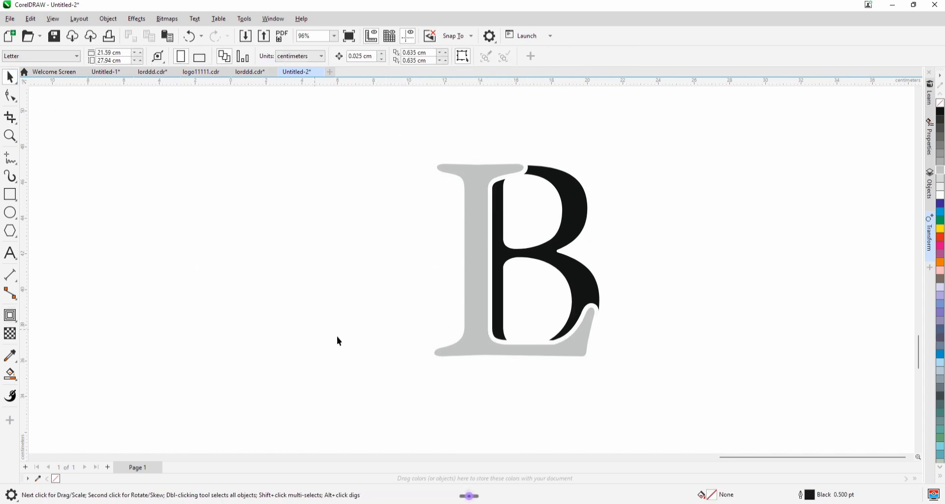
- Delete the middle node on the bottom edge of the L
left_click(486, 354)
left_click(18, 98)
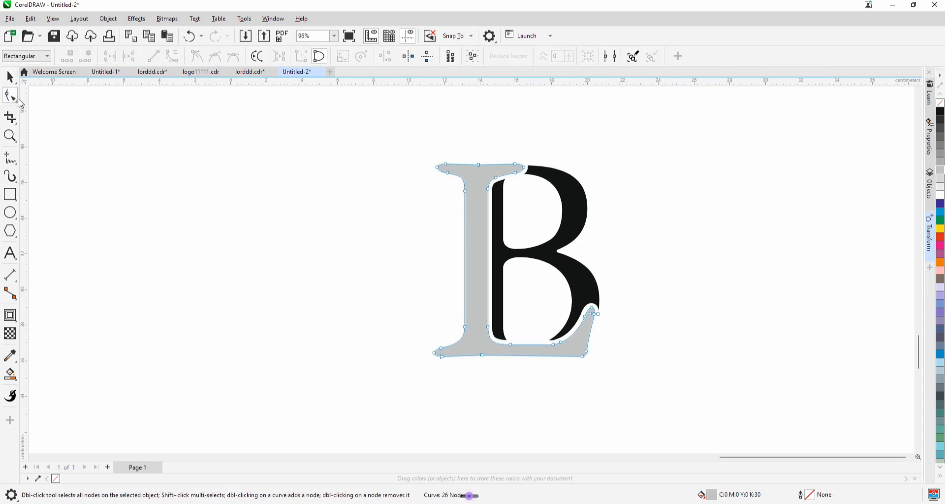
scroll(502, 362, "up", 2)
left_click(476, 354)
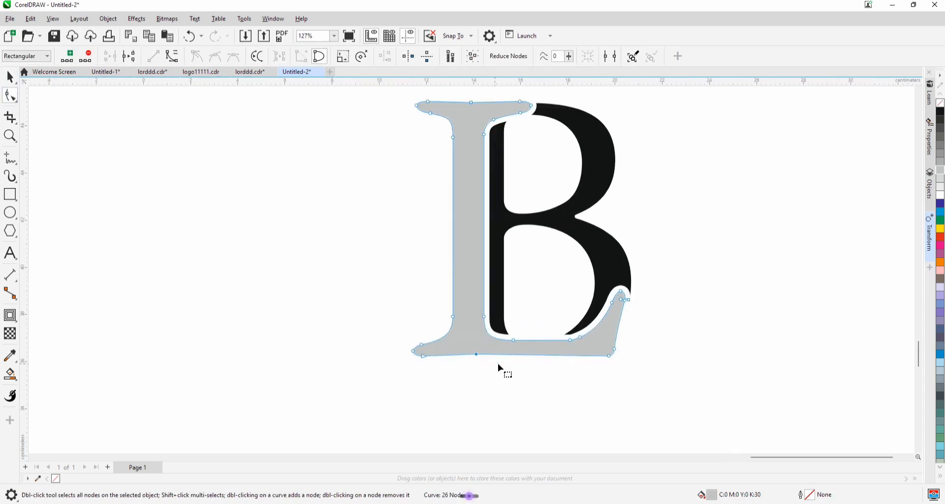
key("Delete")
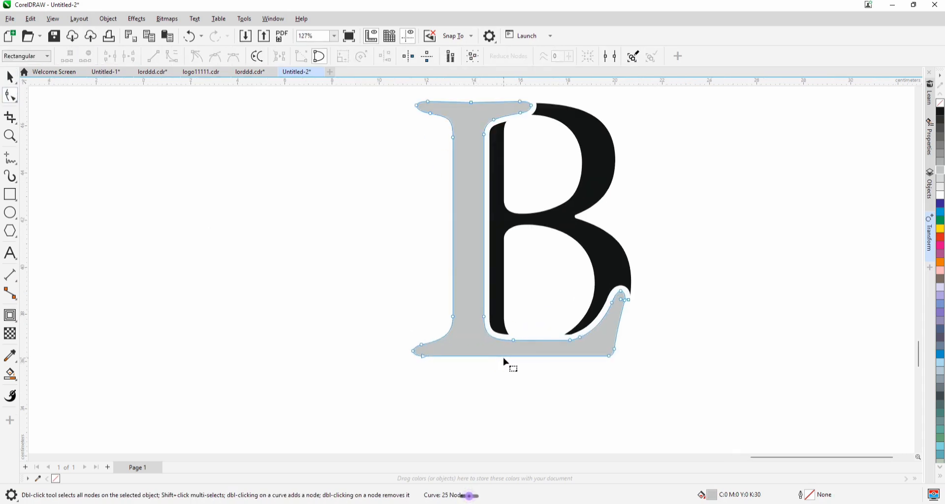
- Convert the L's bottom edge to a curve and bend its middle slightly upward
right_click(509, 362)
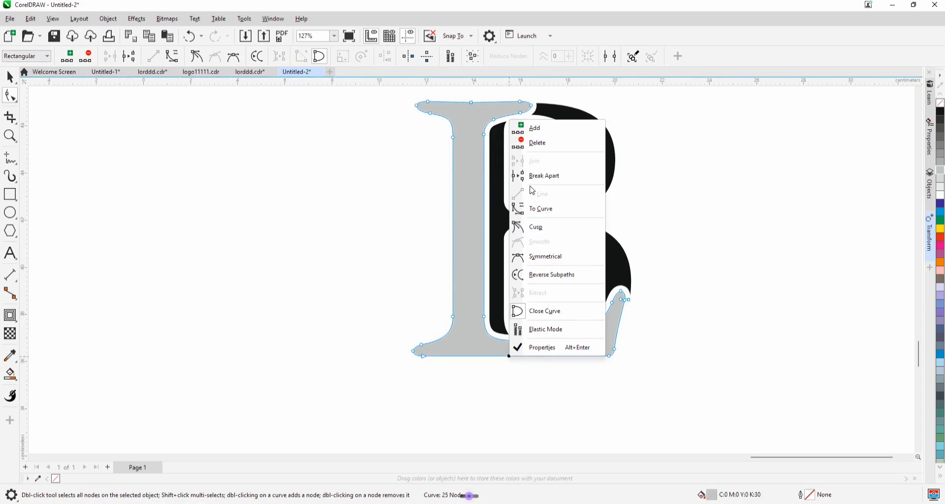
left_click(536, 216)
left_click(524, 360)
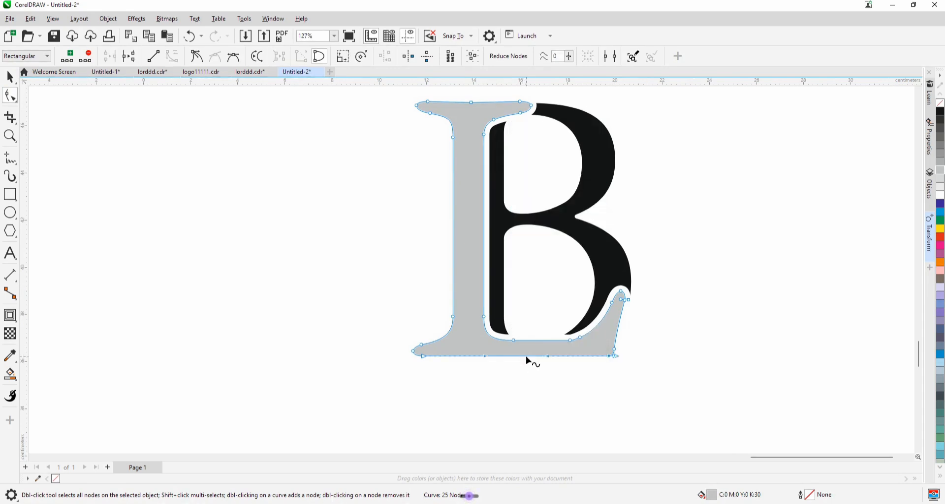
left_click(527, 349)
left_click_drag(526, 357, 527, 347)
scroll(485, 386, "down", 1)
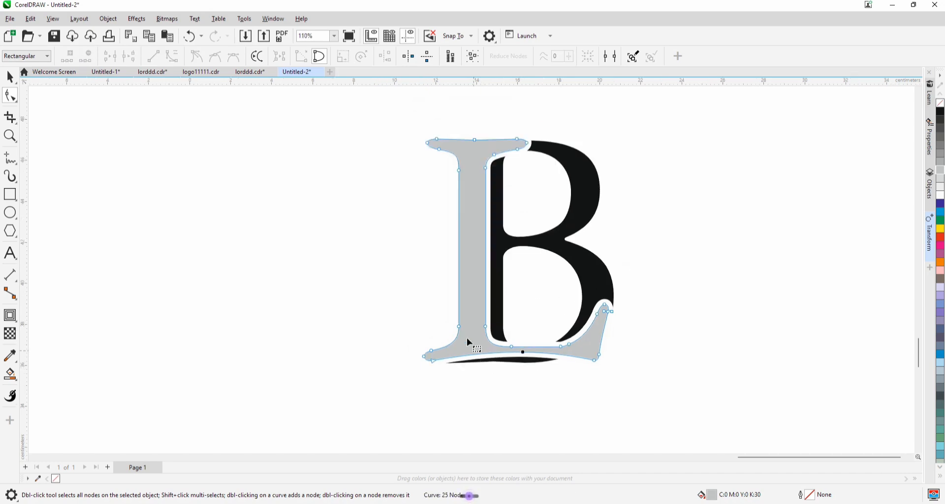
- Convert the left edge of the L's stem to a curve and bow its middle slightly inward
right_click(460, 241)
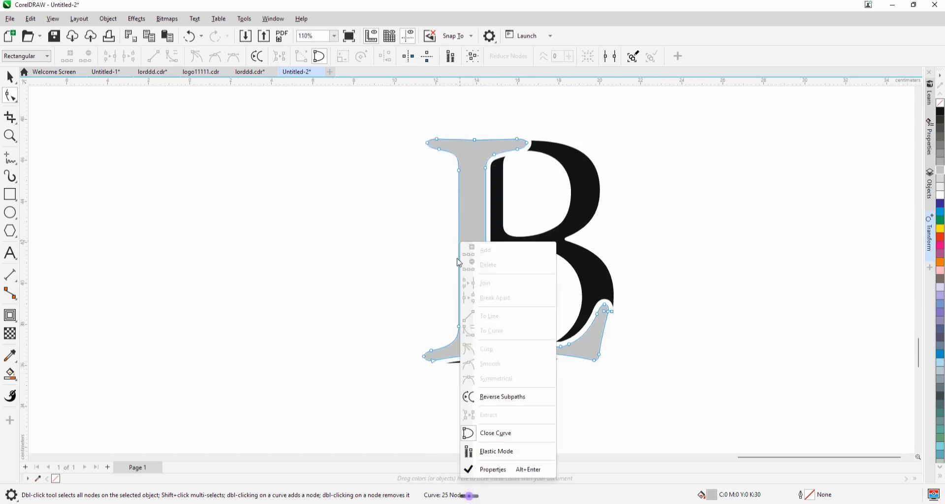
left_click(457, 253)
left_click(459, 244)
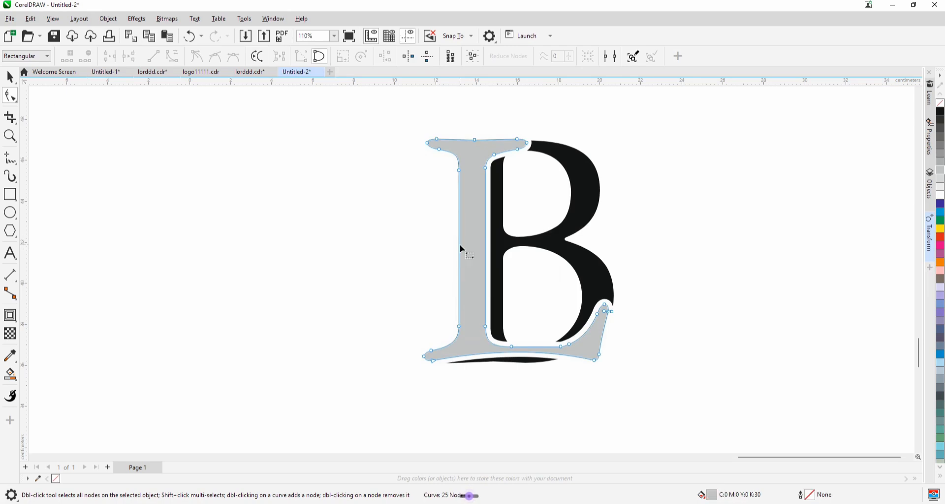
left_click(459, 245)
right_click(459, 244)
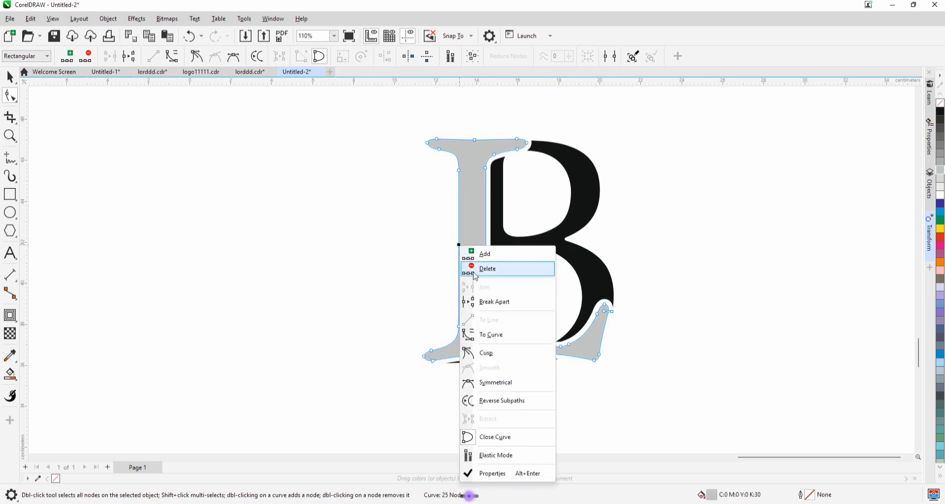
left_click(485, 333)
left_click_drag(459, 245, 467, 246)
scroll(463, 389, "down", 1)
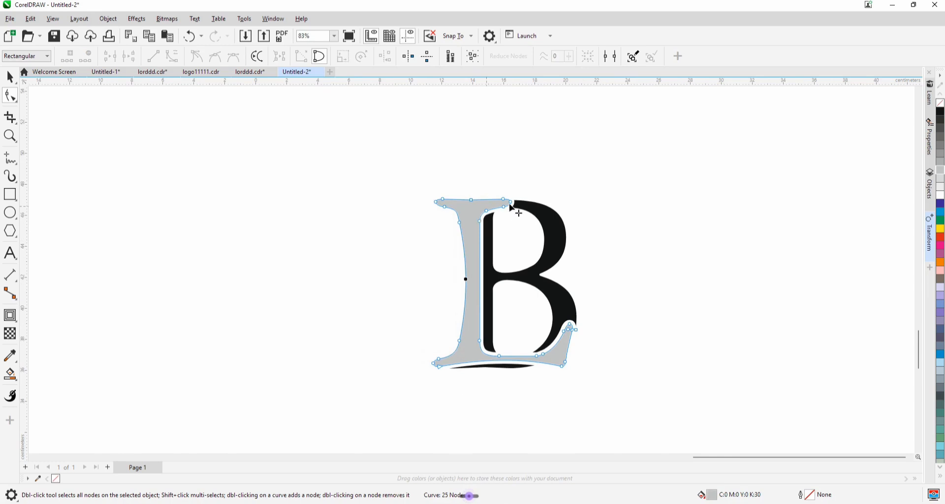
left_click(9, 77)
left_click(424, 207)
- Break the contour apart from the L so it is a separate curve
scroll(511, 205, "up", 4)
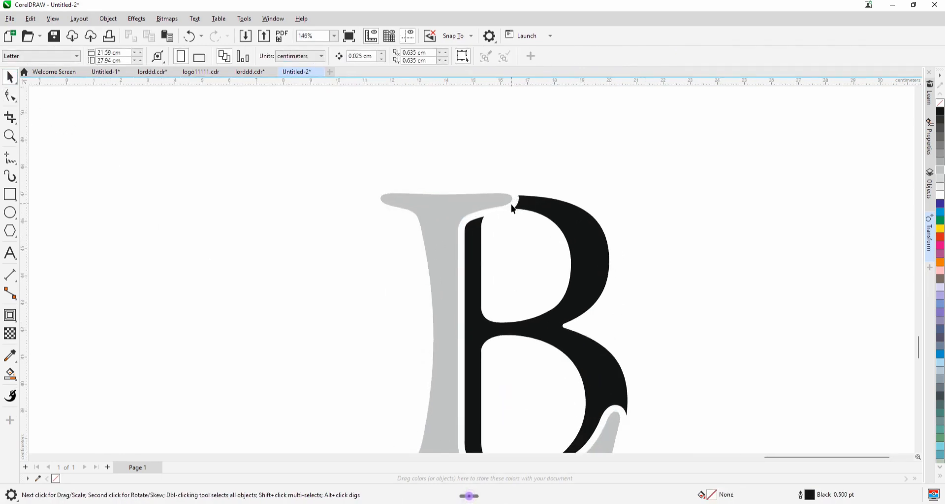
scroll(511, 205, "up", 3)
left_click(512, 206)
right_click(513, 205)
left_click(532, 173)
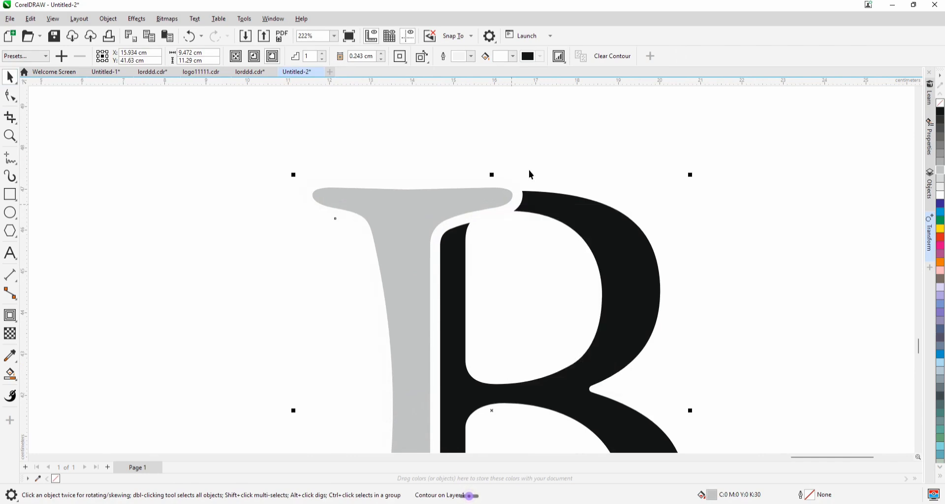
left_click(513, 196)
scroll(510, 195, "down", 4)
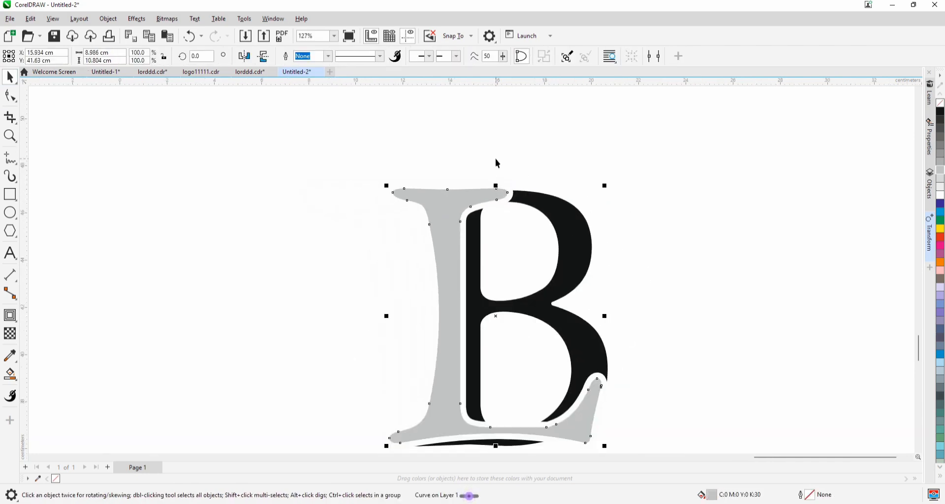
left_click(497, 164)
- Subtract the white contour curve from the black B using Back Minus Front
left_click(498, 205)
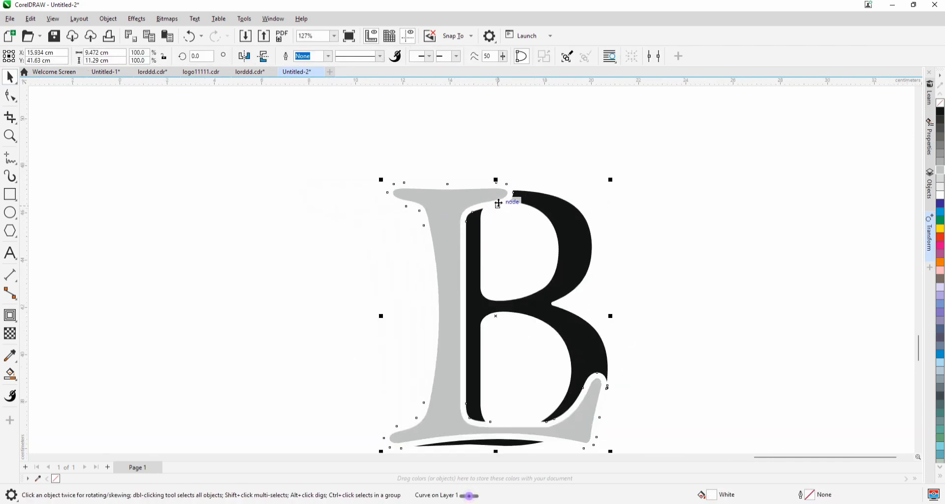
left_click(573, 220, "shift")
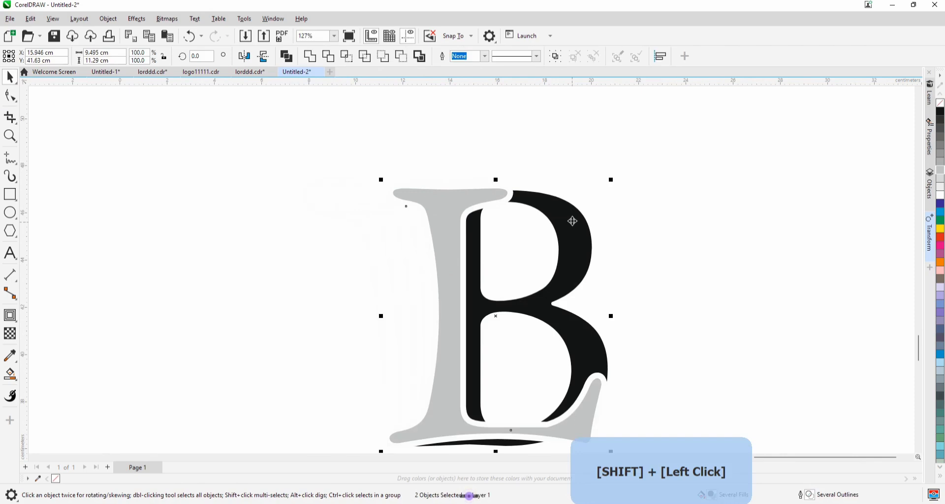
left_click(402, 57)
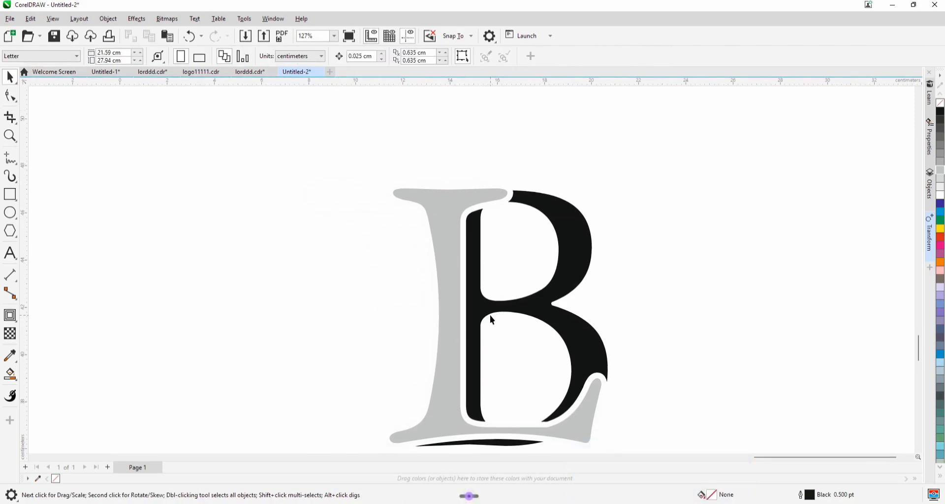
- Draw a tall rectangle of about 2.06 × 11.78 cm covering the B's vertical stem
left_click(14, 198)
scroll(431, 204, "down", 1)
left_click_drag(443, 173, 487, 416)
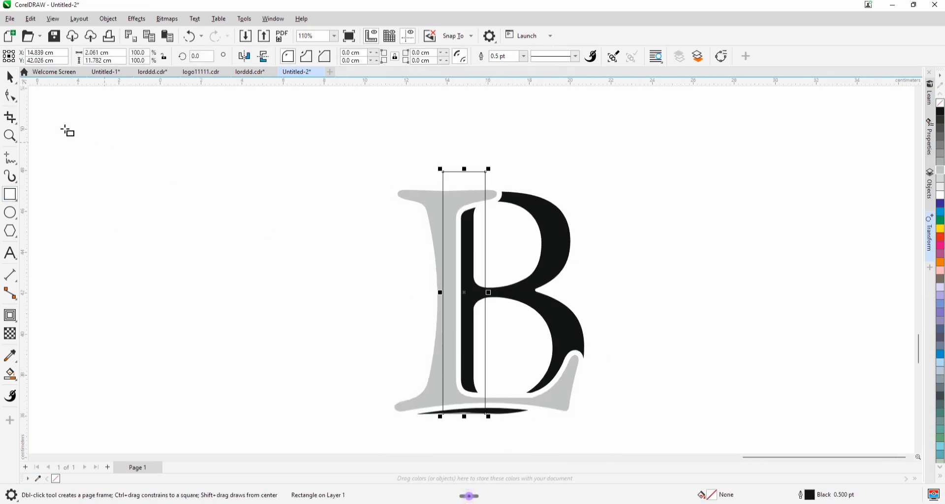
left_click(10, 77)
left_click(226, 268)
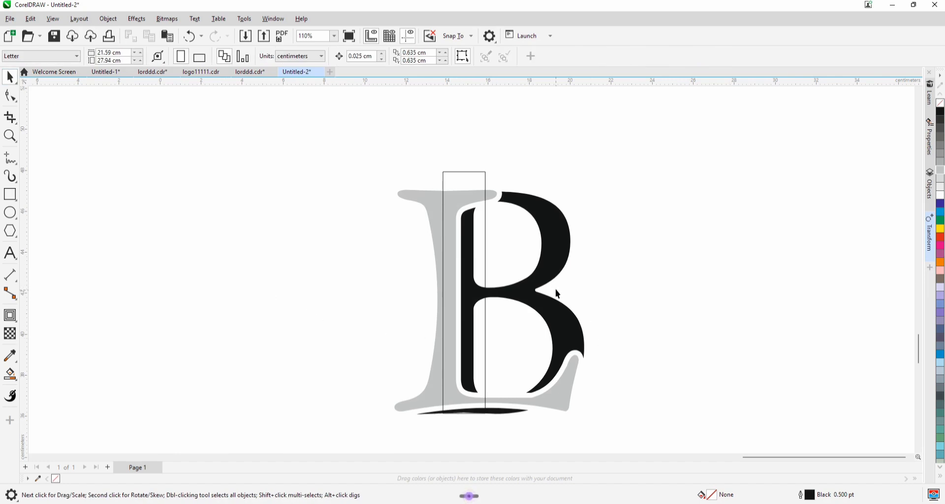
- Subtract the rectangle from the B to remove its vertical stem
left_click(559, 270, "shift")
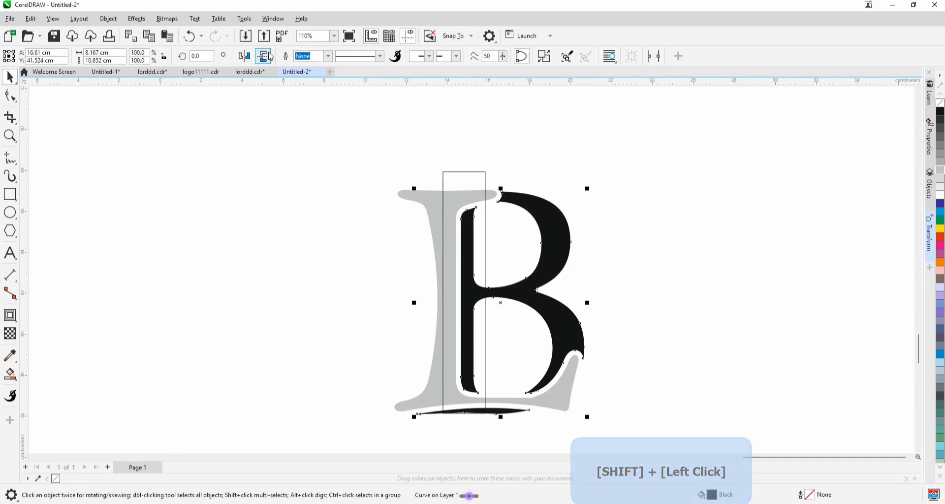
left_click(339, 187)
left_click(444, 178)
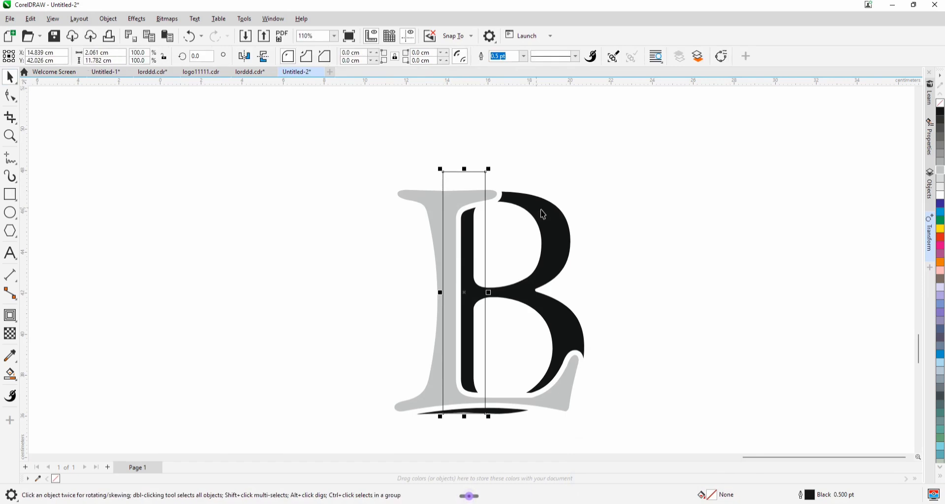
left_click(544, 215, "shift")
left_click(363, 257)
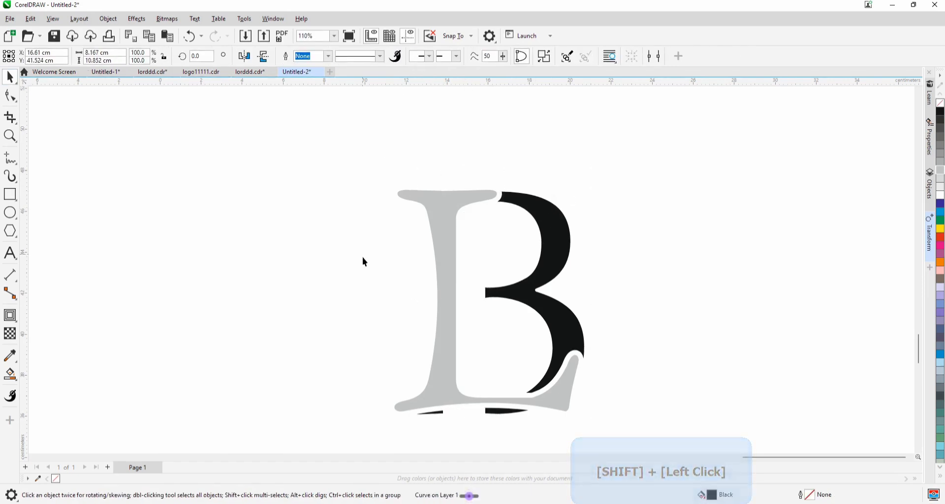
- Copy the two blue hat pieces from the reference logo to a spot beside the LB monogram
scroll(487, 308, "down", 2)
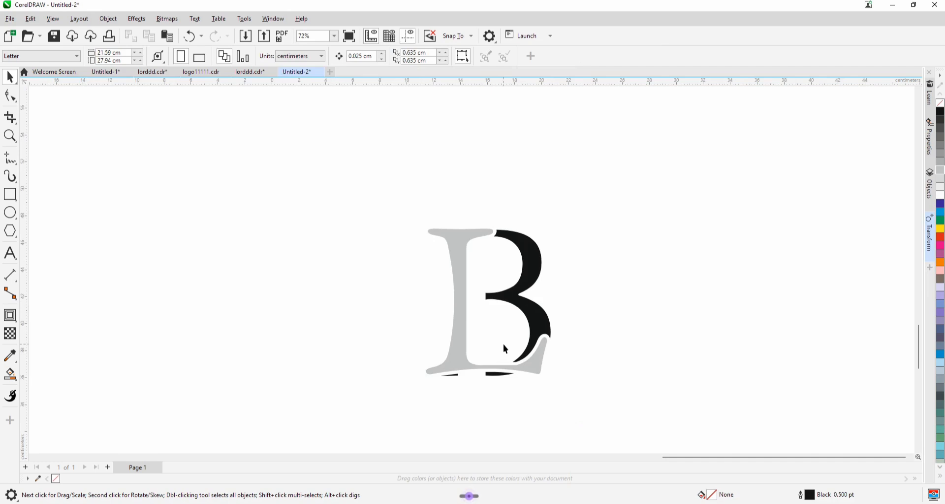
scroll(503, 343, "down", 3)
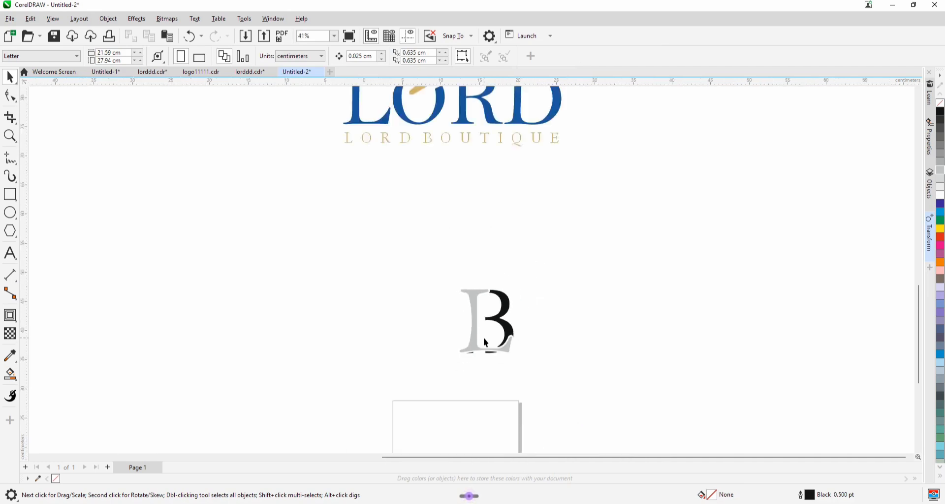
scroll(480, 324, "down", 2)
left_click(454, 139)
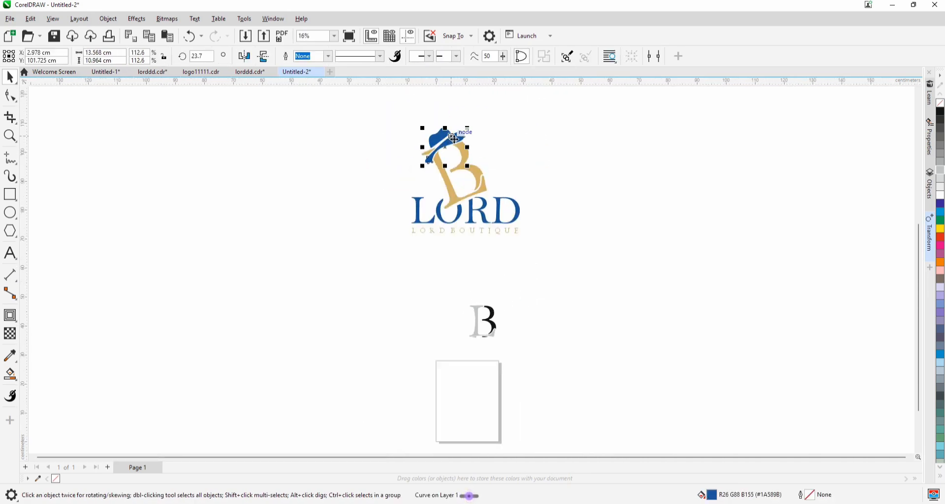
left_click(444, 140, "shift")
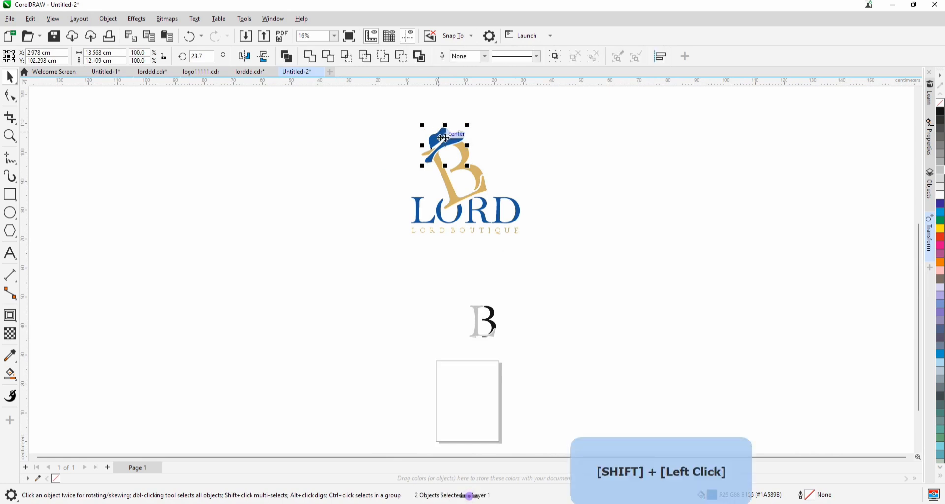
left_click_drag(445, 144, 448, 302)
right_click(448, 302)
scroll(463, 340, "up", 4)
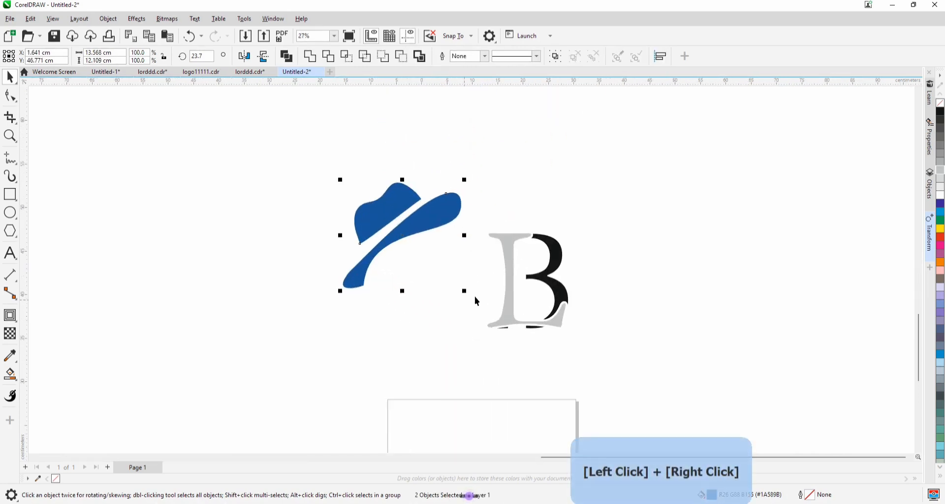
- Move the copied hat over the letters, shrink it and rotate it to about 352.4°
left_click_drag(478, 219, 526, 213)
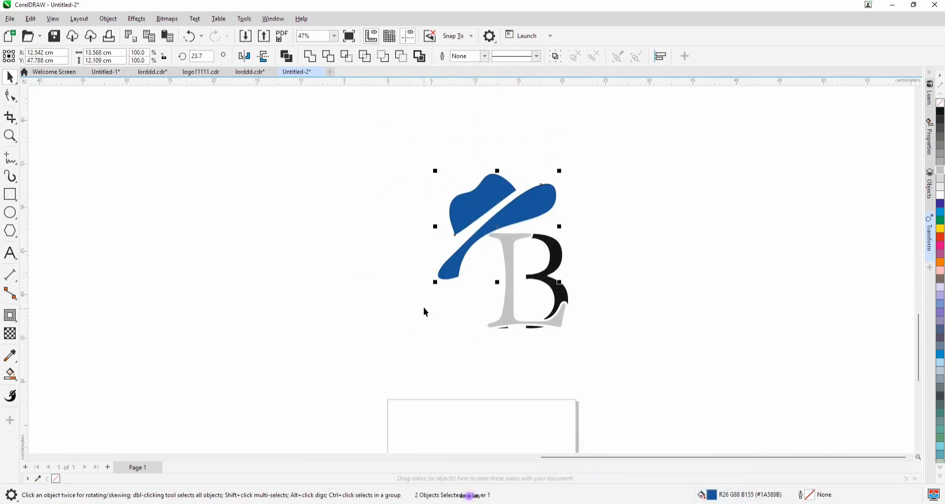
left_click_drag(433, 285, 458, 262)
left_click(534, 207)
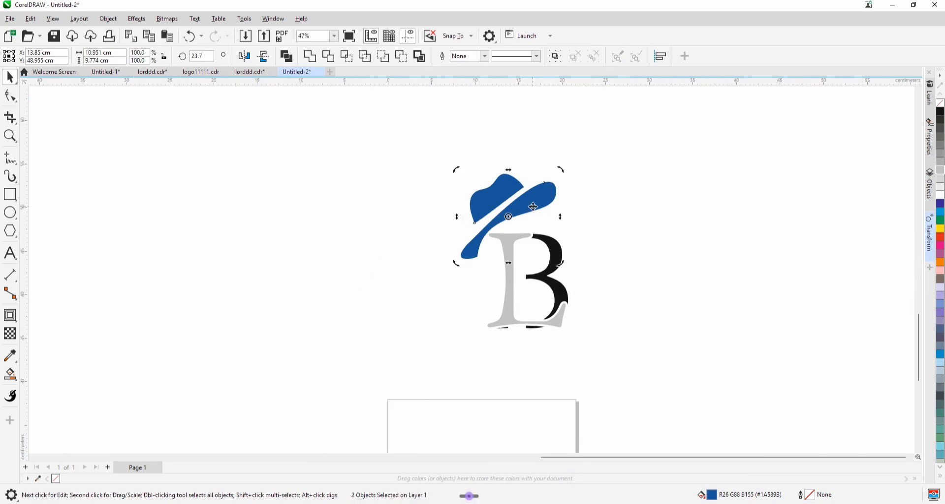
left_click_drag(560, 266, 534, 300)
scroll(528, 190, "up", 2)
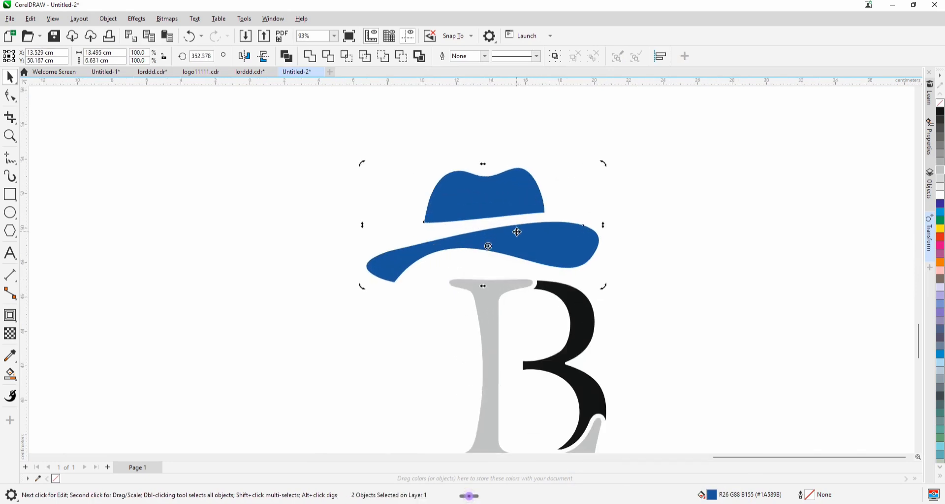
- Lower the hat onto the tops of the letters and rotate it to about 1.9°
left_click_drag(518, 237, 557, 273)
left_click(557, 274)
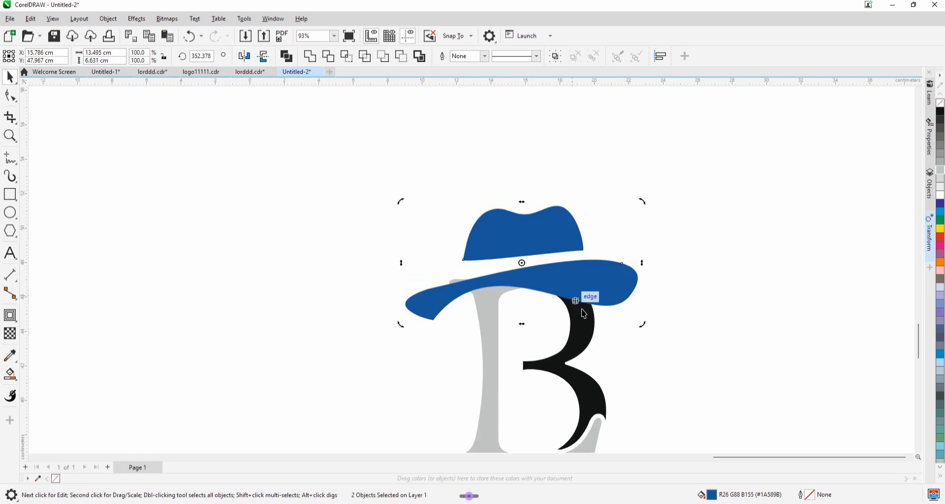
left_click_drag(652, 337, 643, 299)
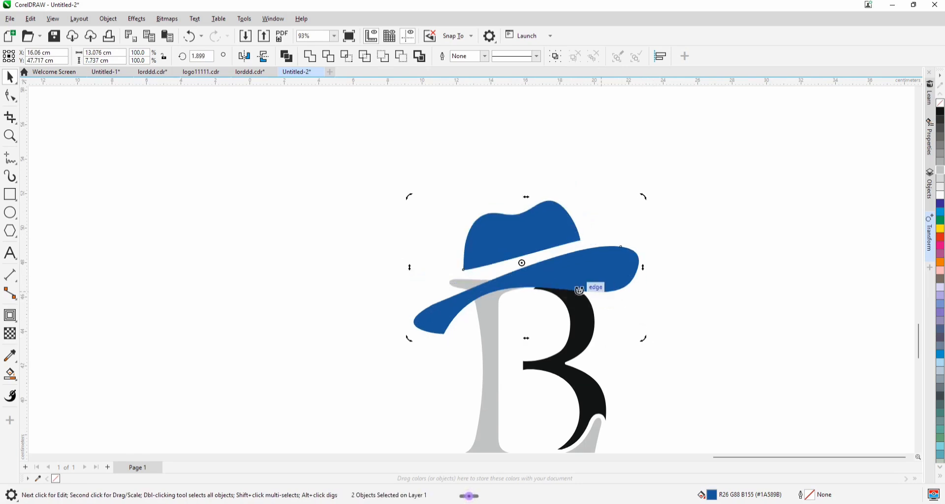
scroll(570, 285, "up", 1)
left_click_drag(569, 284, 532, 279)
scroll(529, 266, "down", 2)
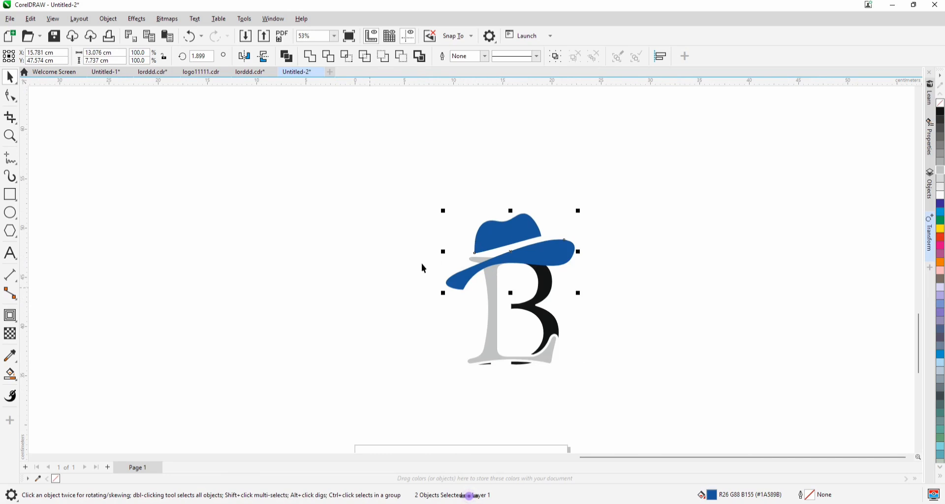
- Shrink the hat to about 11.21 × 6.63 cm and reposition it on the B's upper bowl
scroll(488, 277, "up", 2)
left_click_drag(417, 302, 446, 294)
scroll(559, 228, "up", 3)
mouse_move(554, 237)
left_mouse_down()
mouse_move(542, 258)
mouse_move(558, 255)
left_mouse_up()
scroll(542, 258, "up", 2)
scroll(556, 263, "up", 1)
scroll(532, 227, "down", 8)
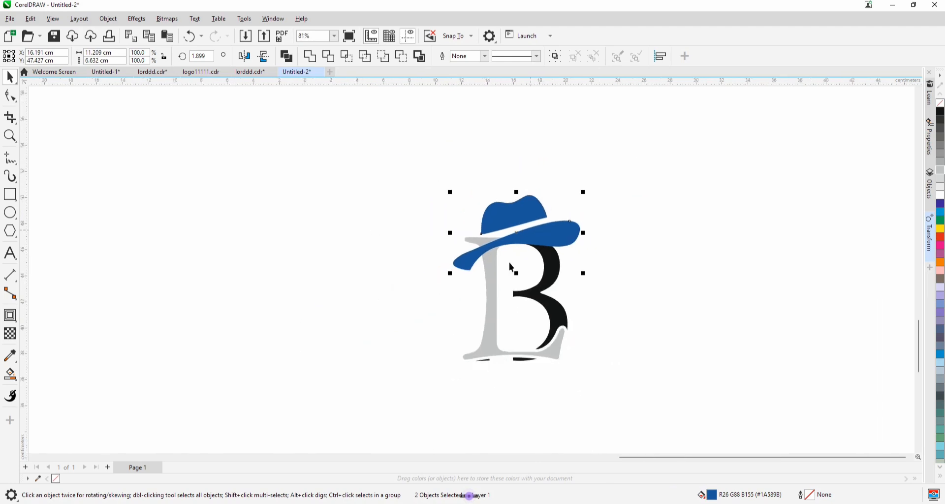
- Check the split strip beneath the L's base, and undo the hat placement and the subtraction of the rectangle from the B
left_click(469, 341)
scroll(505, 348, "up", 7)
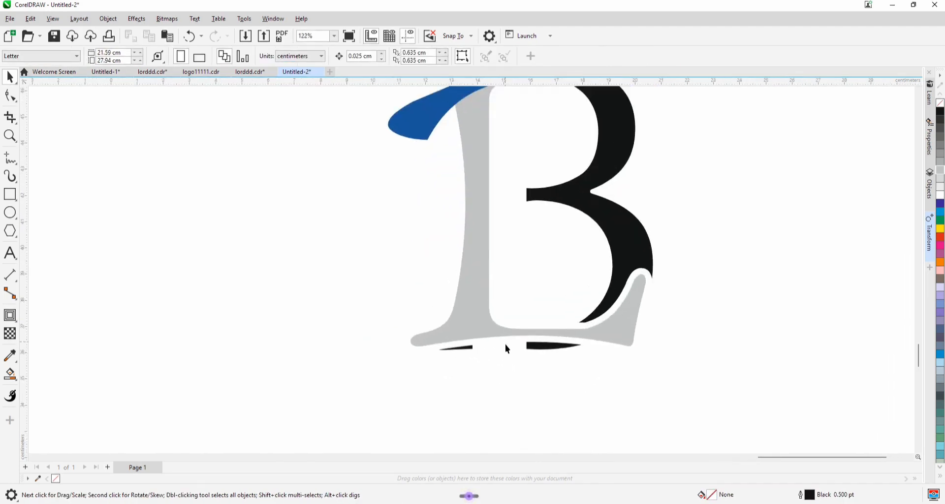
left_click(453, 321)
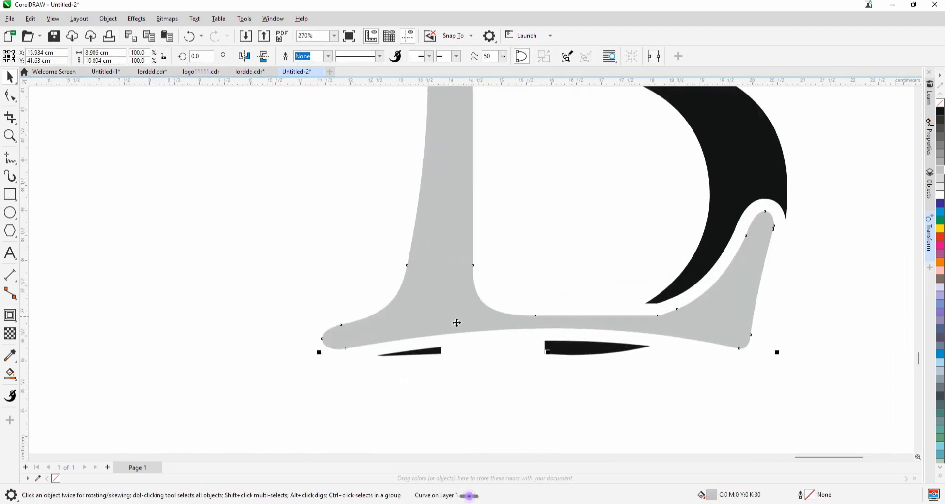
left_click(570, 352)
scroll(544, 384, "down", 6)
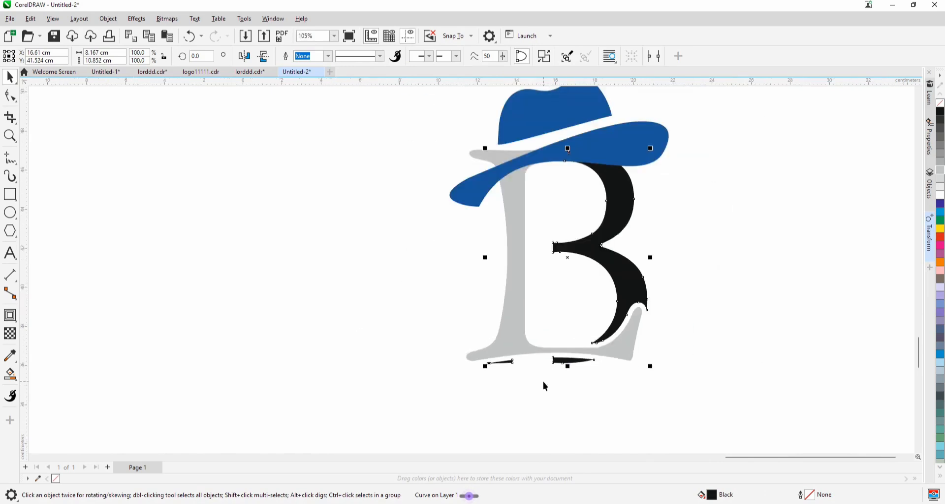
key("ctrl+z")
key("ctrl+z")
key("ctrl+z")
key("ctrl+z")
key("ctrl+z")
key("ctrl+z")
key("ctrl+z")
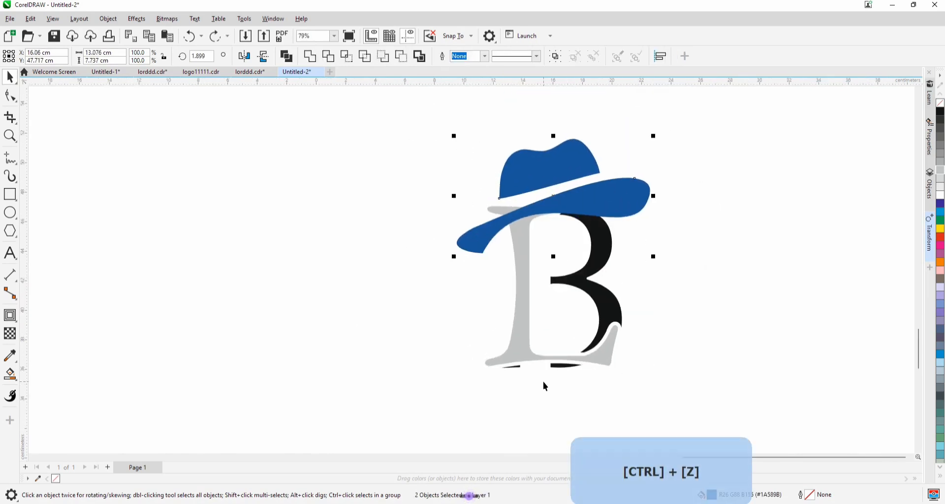
key("ctrl+z")
key("ctrl+z")
key("ctrl+z")
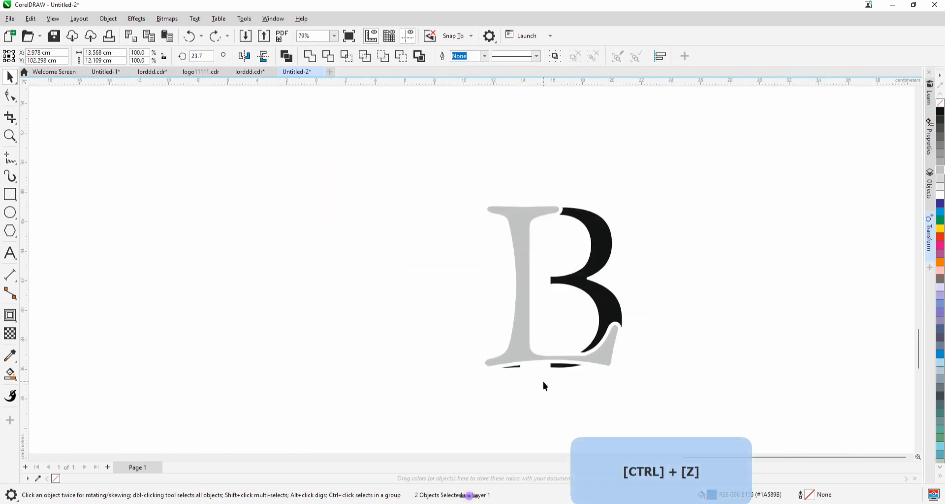
key("ctrl+z")
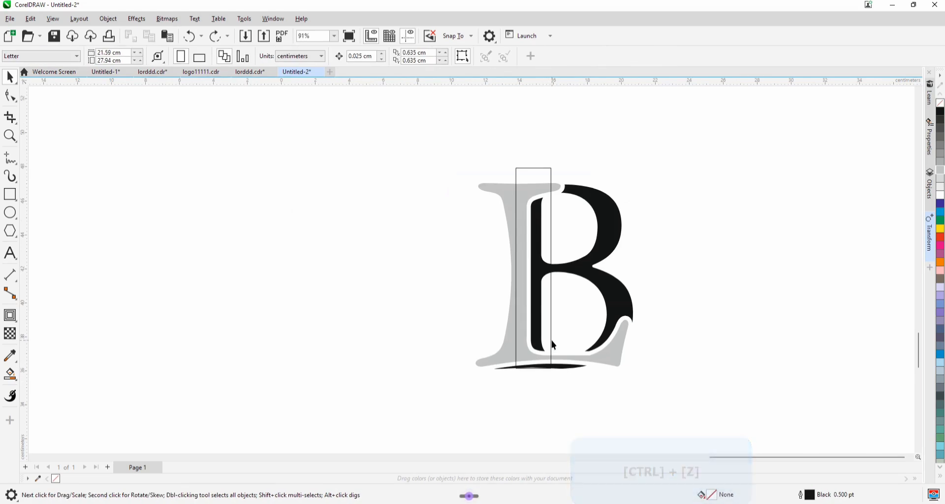
- Shorten the rectangle from both ends to about 9.28 cm tall, clear of the black strip beneath the L's base
left_click(551, 342)
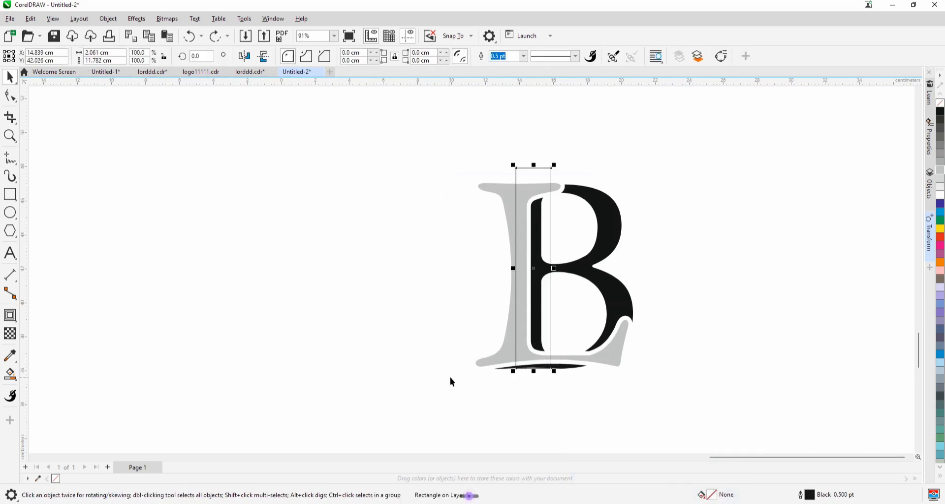
left_click_drag(534, 374, 534, 360)
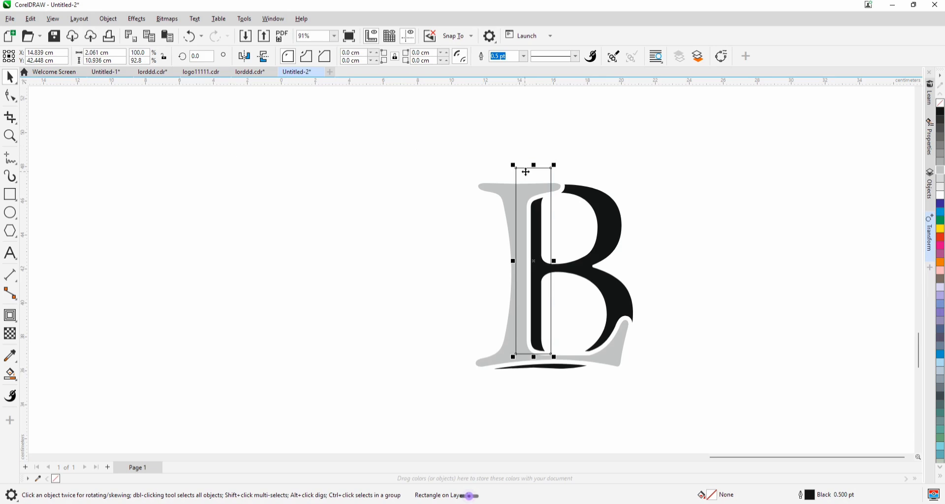
left_click_drag(534, 165, 534, 193)
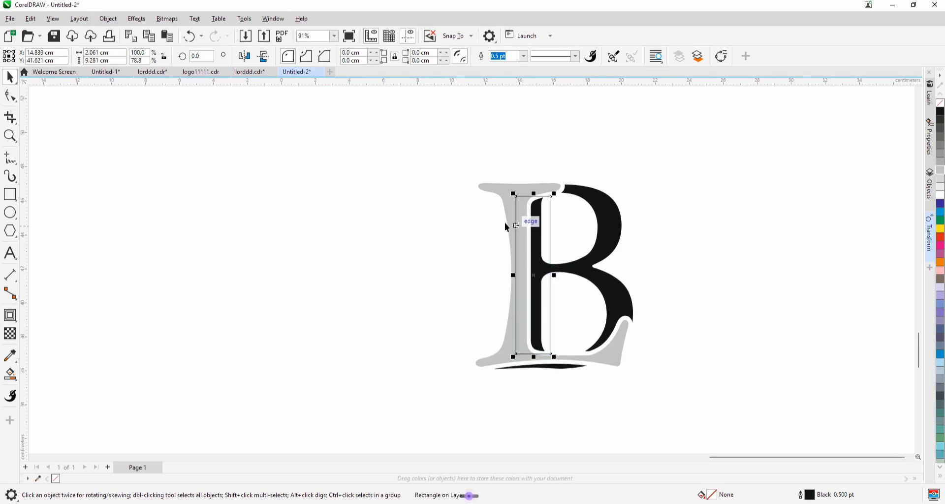
left_click(182, 211)
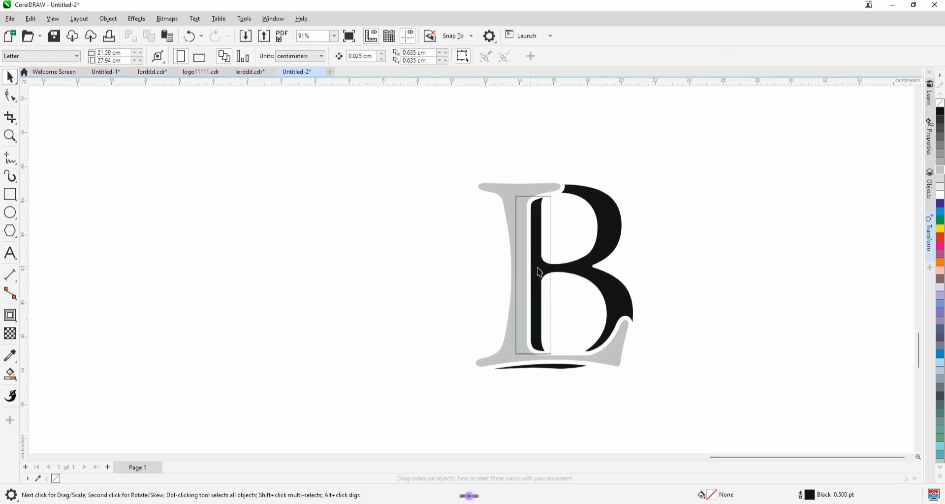
- Subtract the shortened rectangle from the black B using Back Minus Front
left_click(550, 301)
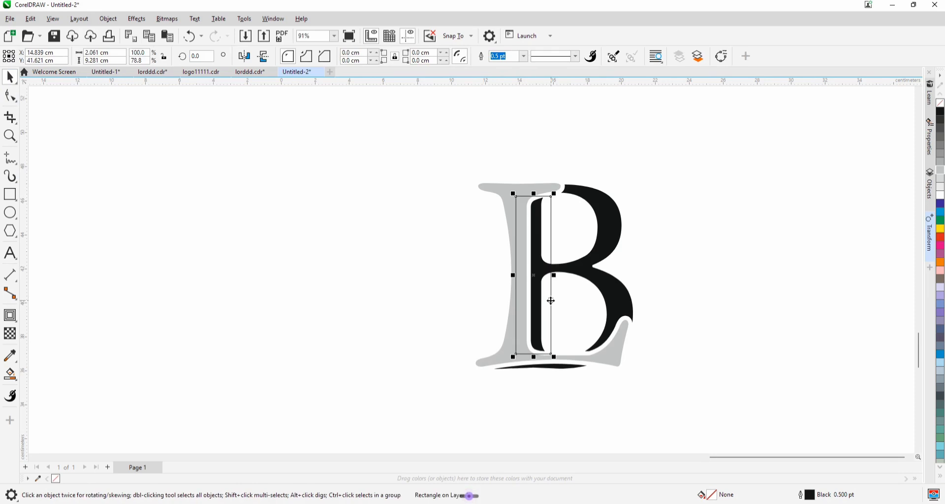
left_click(619, 227, "shift")
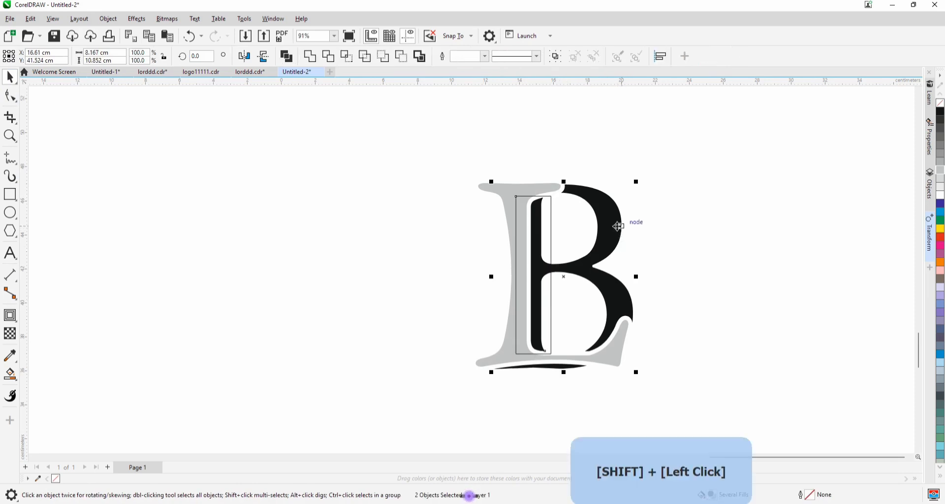
left_click(402, 56)
left_click(436, 262)
- Copy the two blue hat pieces from the reference logo onto the monogram and scale them to about 9.18 × 8.19 cm
scroll(475, 356, "down", 4)
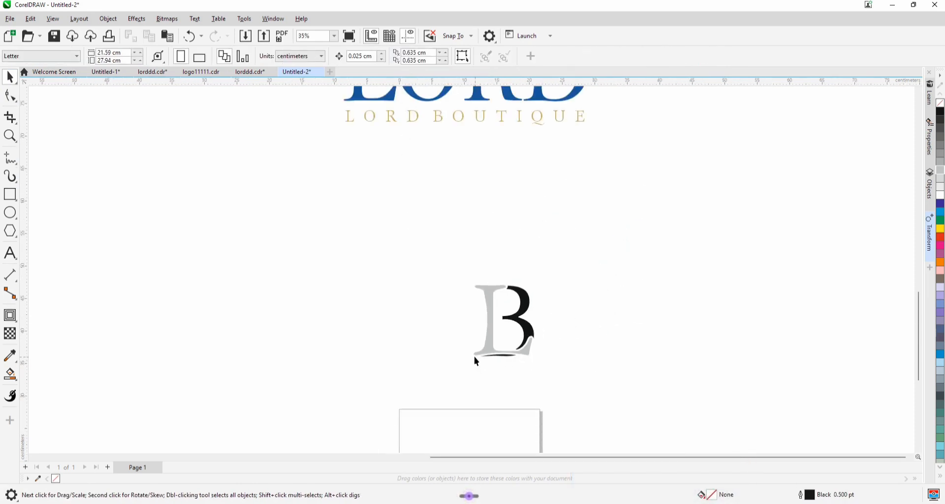
left_click(467, 133)
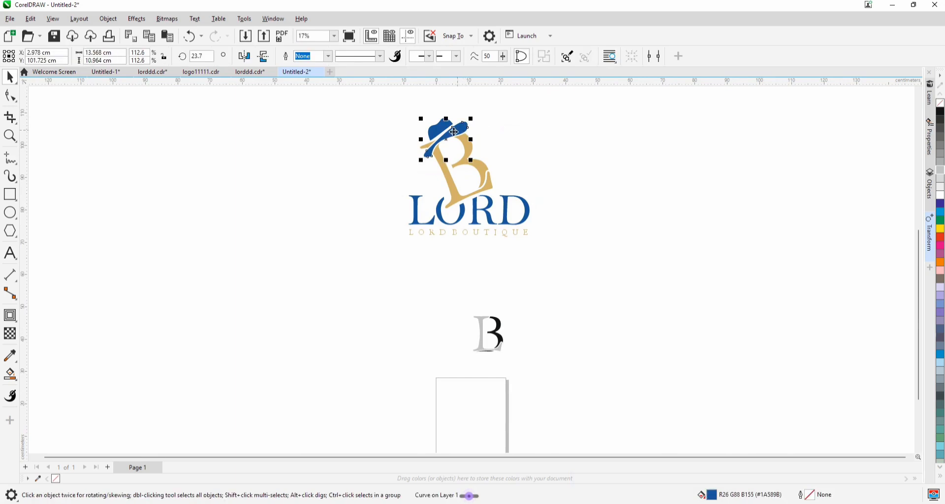
left_click(435, 128, "shift")
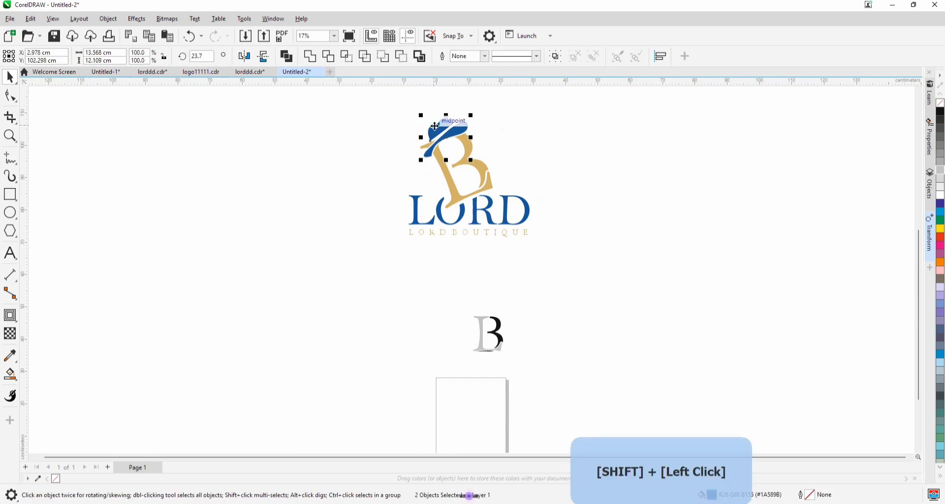
left_click_drag(437, 128, 481, 324)
scroll(472, 349, "up", 3)
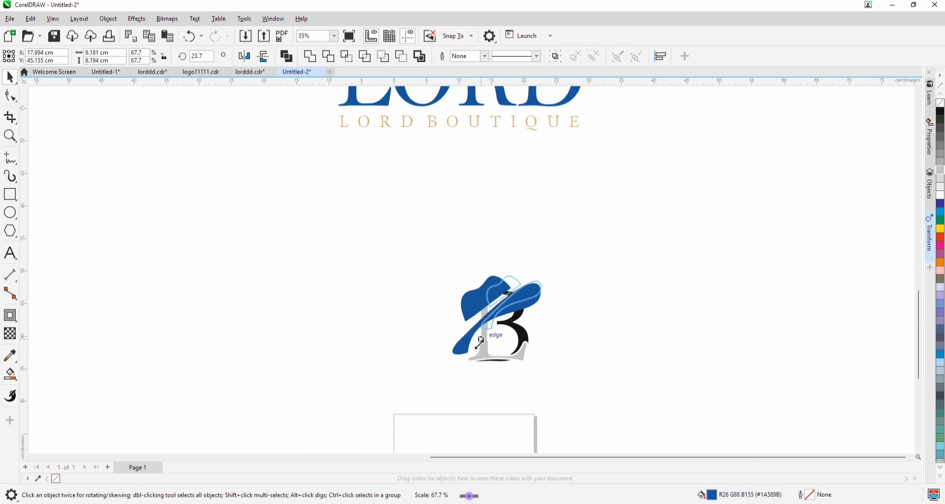
- Move the hat to the top of the letters and rotate it to about 6.5°
scroll(498, 320, "up", 2)
left_click_drag(527, 297, 486, 280)
scroll(512, 311, "up", 2)
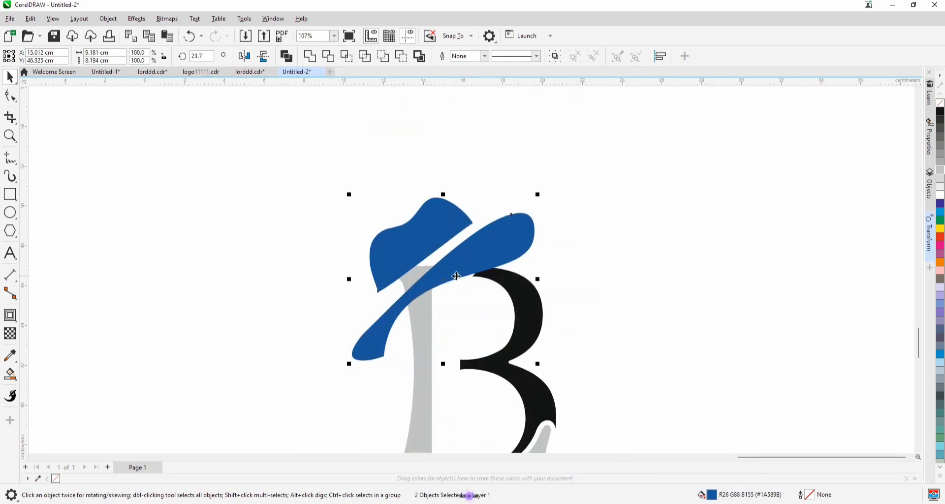
left_click_drag(539, 367, 515, 394)
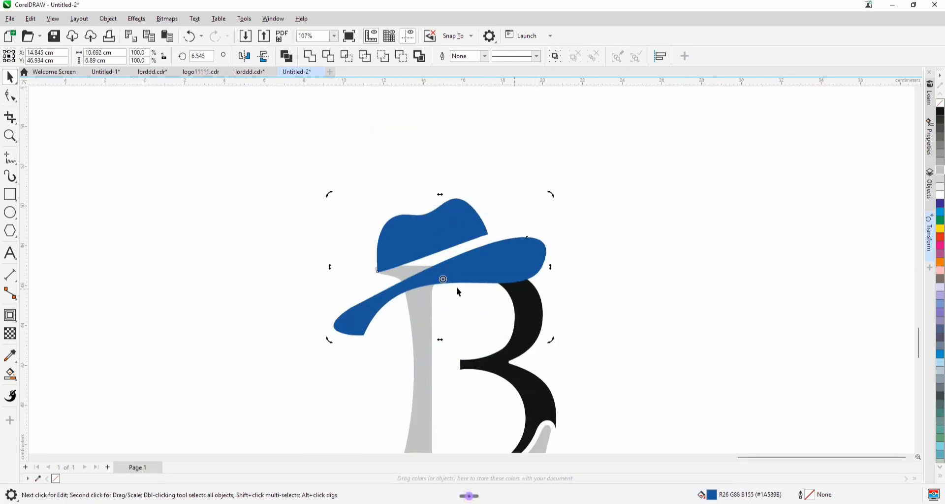
- Fit the hat's brim against the top of the B and scale the hat to about 10.47 × 6.75 cm
scroll(495, 258, "up", 2)
left_click(508, 252)
left_click_drag(497, 256, 501, 273)
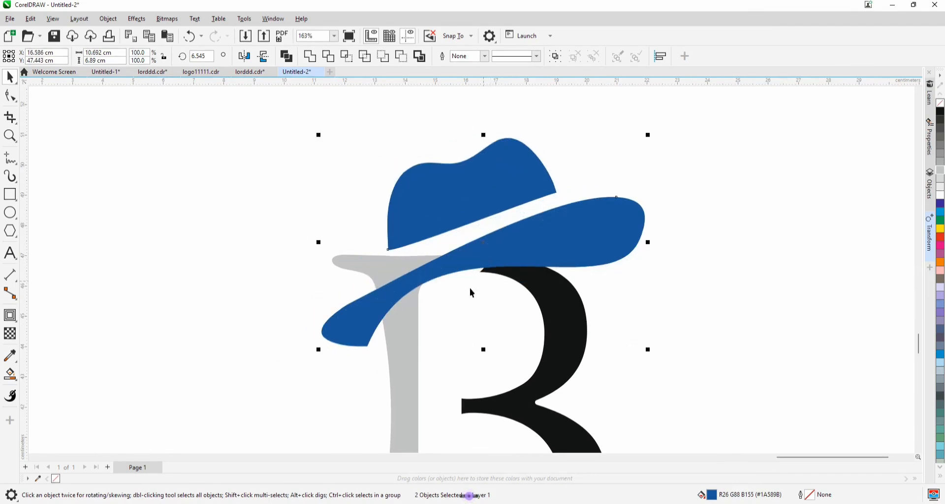
left_click_drag(320, 352, 326, 346)
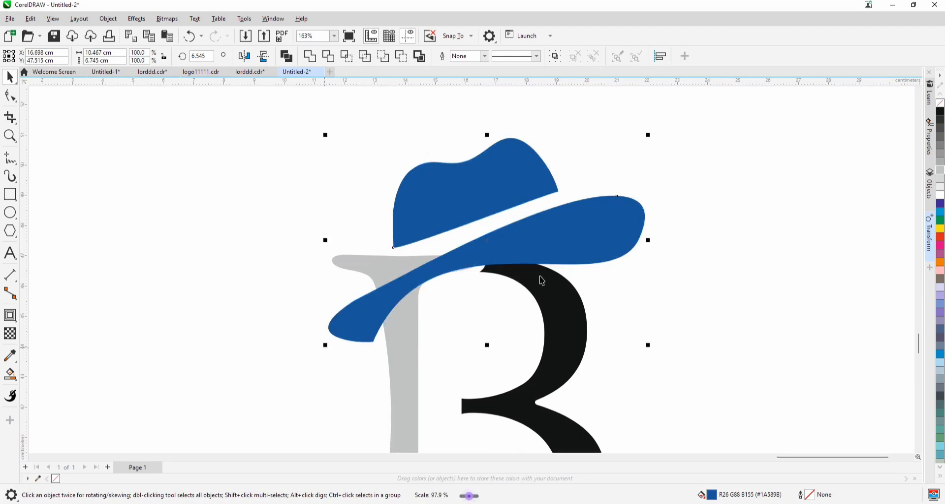
left_click_drag(559, 251, 530, 247)
scroll(526, 262, "up", 2)
scroll(518, 246, "down", 3)
- Fine-tune both hat pieces against the top of the B, bringing the hat to about 10.52 × 6.92 cm
left_click(437, 217)
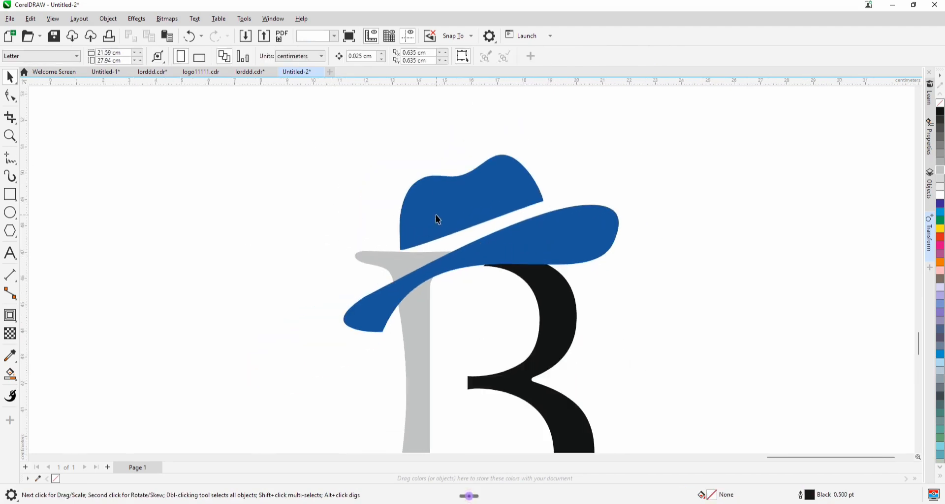
scroll(437, 217, "up", 1)
scroll(439, 206, "down", 2)
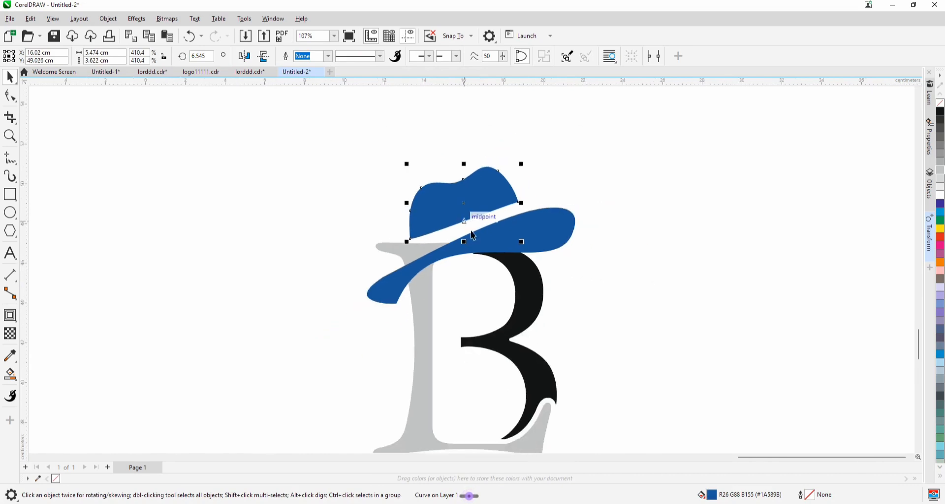
left_click_drag(621, 124, 342, 305)
scroll(355, 315, "down", 1)
scroll(380, 313, "up", 2)
scroll(380, 313, "up", 1)
scroll(566, 206, "up", 2)
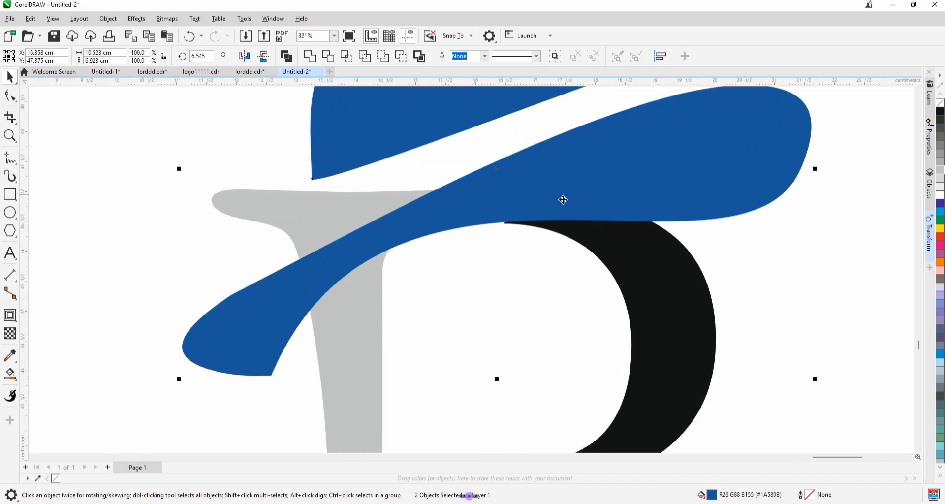
scroll(564, 207, "down", 4)
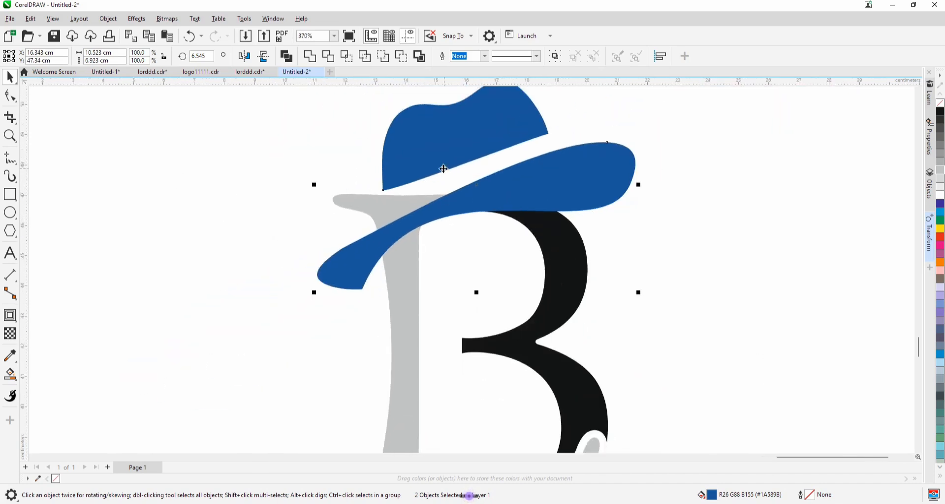
scroll(475, 185, "up", 2)
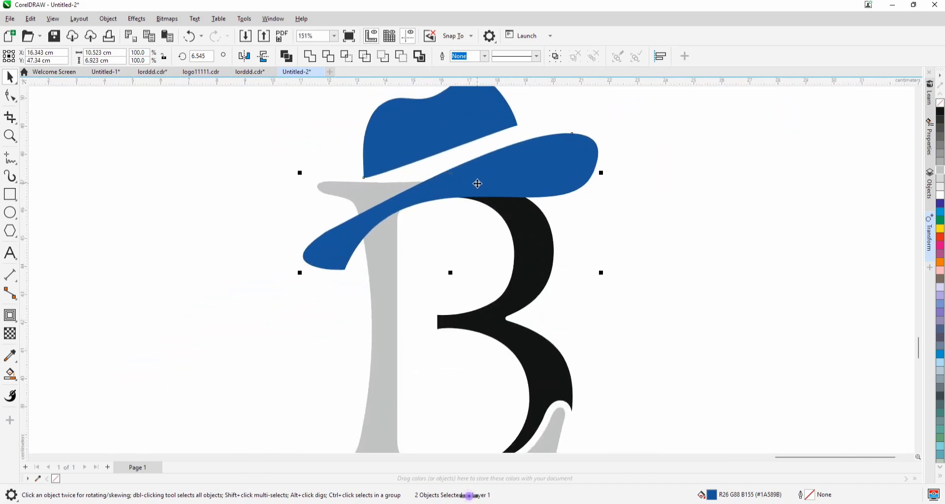
- Reposition both hat pieces over the letters, centring the hat at about X 16.297 cm, Y 47.612 cm
left_click_drag(484, 191, 493, 183)
scroll(483, 187, "up", 1)
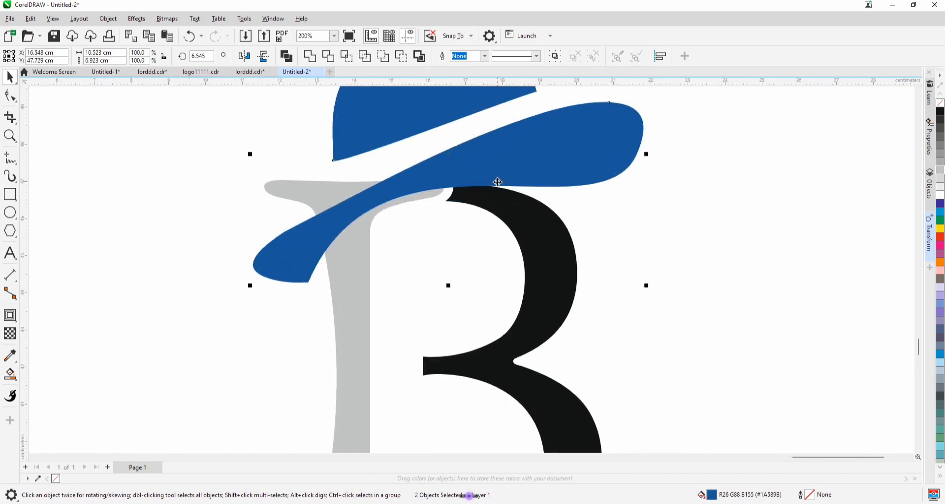
scroll(465, 199, "down", 3)
left_click(388, 265)
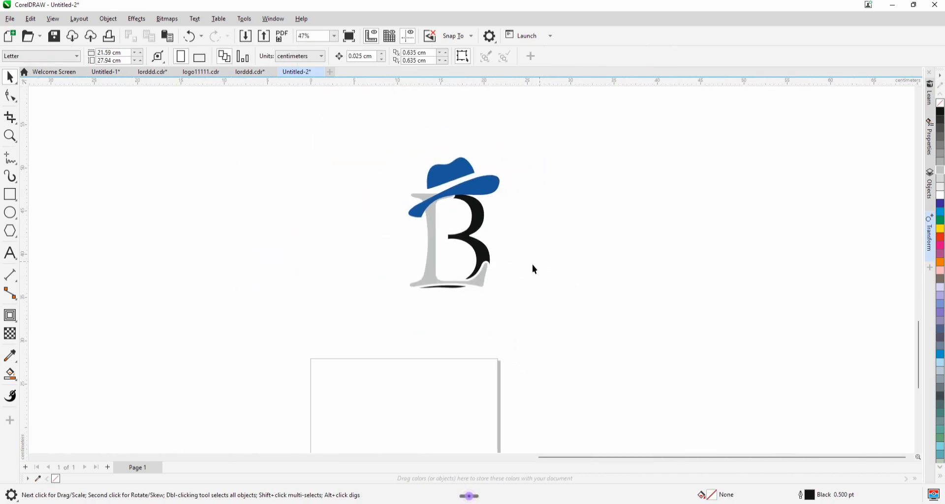
scroll(460, 171, "up", 2)
scroll(467, 202, "up", 2)
left_click(466, 202)
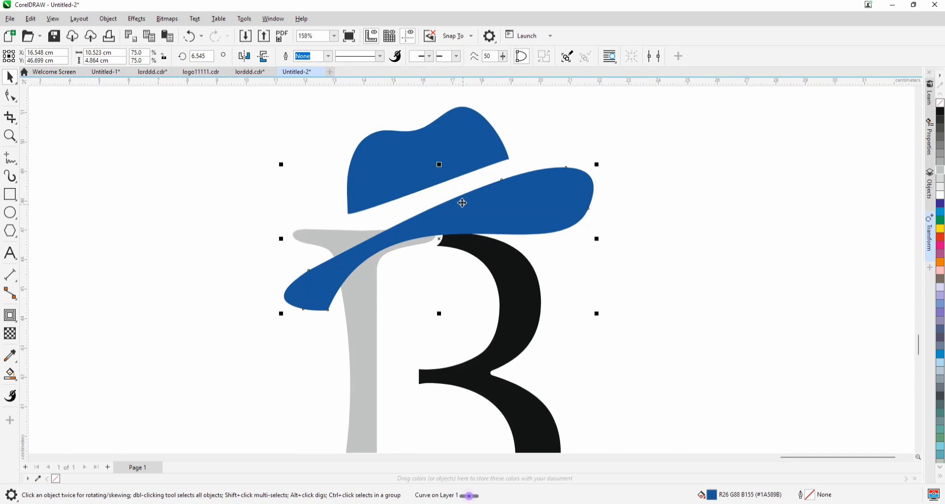
left_click(464, 150, "shift")
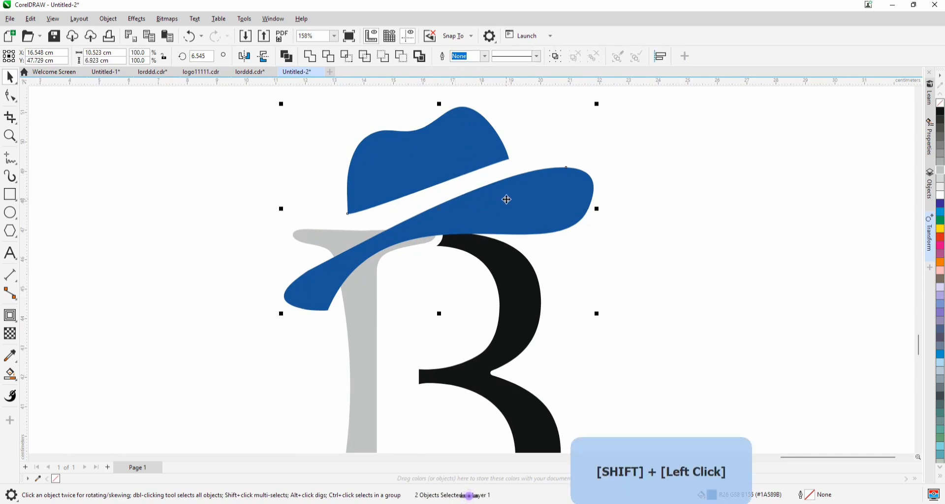
left_click_drag(507, 199, 499, 203)
scroll(500, 203, "down", 1)
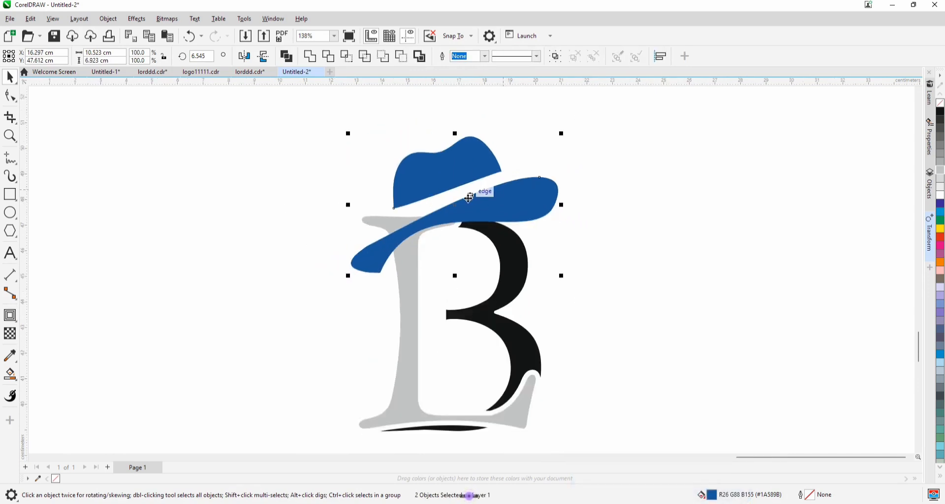
left_click(302, 259)
- Weld the grey L and the black B into a single black shape
left_click(402, 383)
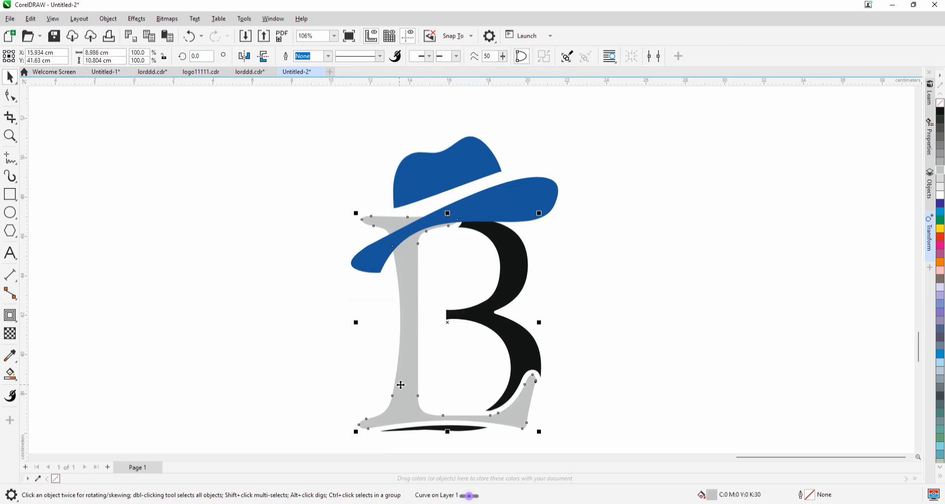
left_click(491, 313, "shift")
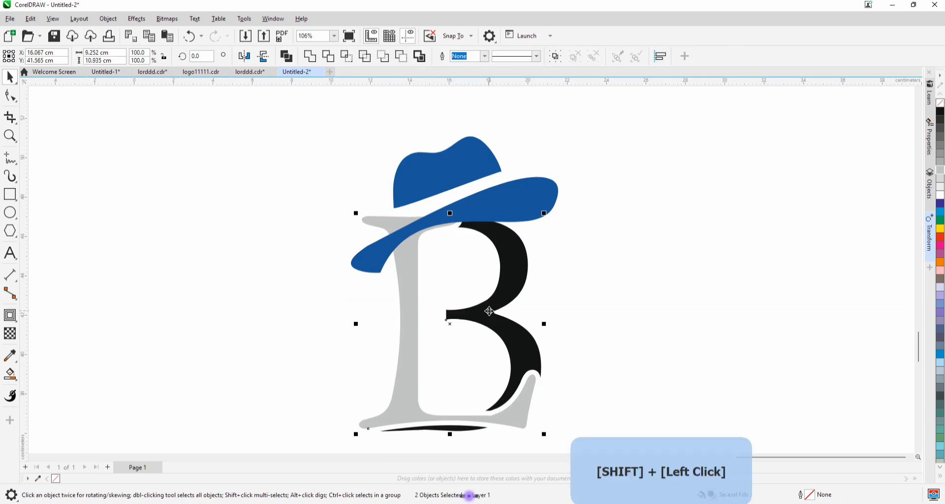
left_click(310, 56)
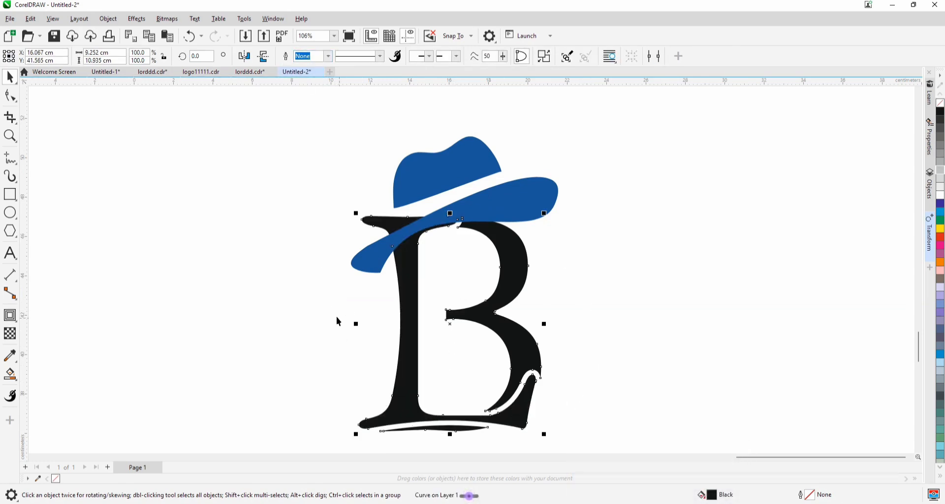
- Add a one-step white outside contour of 0.243 cm around the hat's brim
left_click(485, 210)
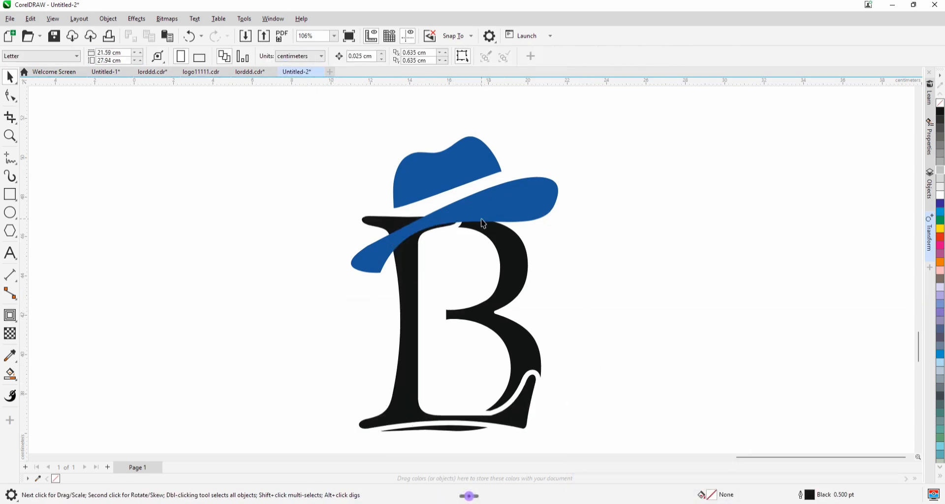
left_click(12, 316)
left_click(273, 57)
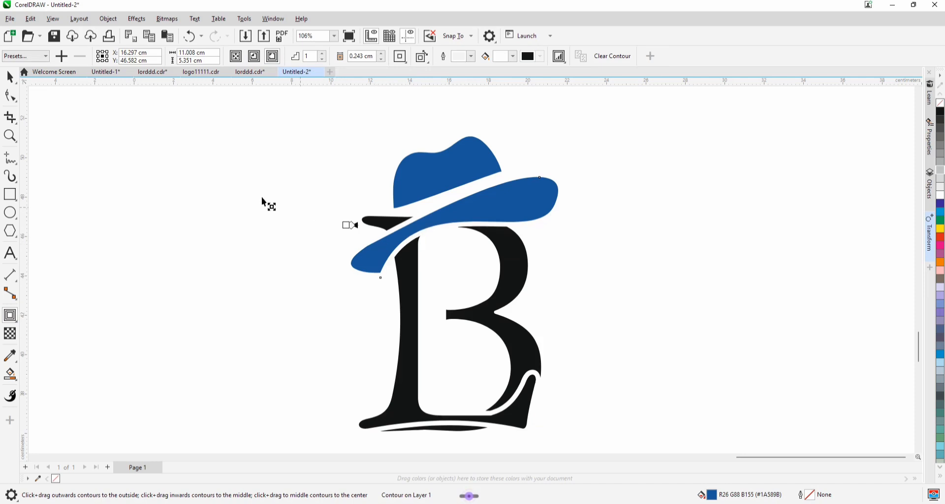
key("space")
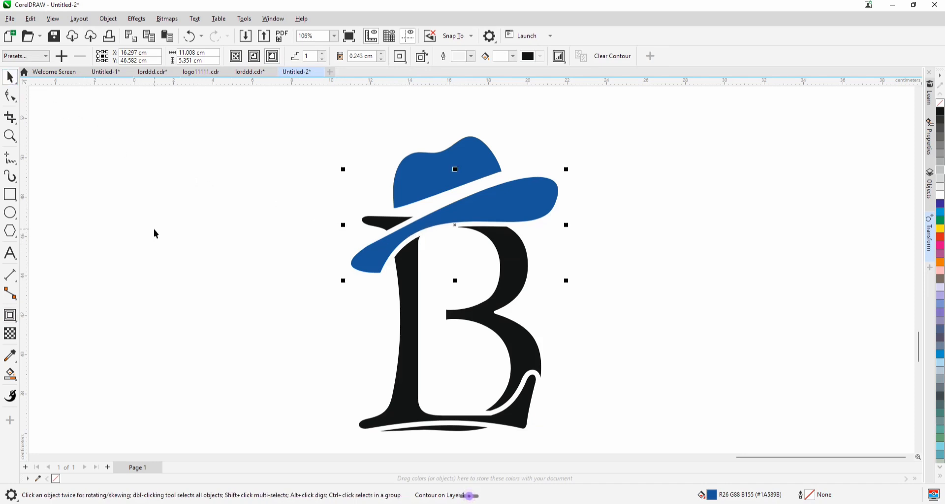
left_click(154, 230)
left_click(456, 212)
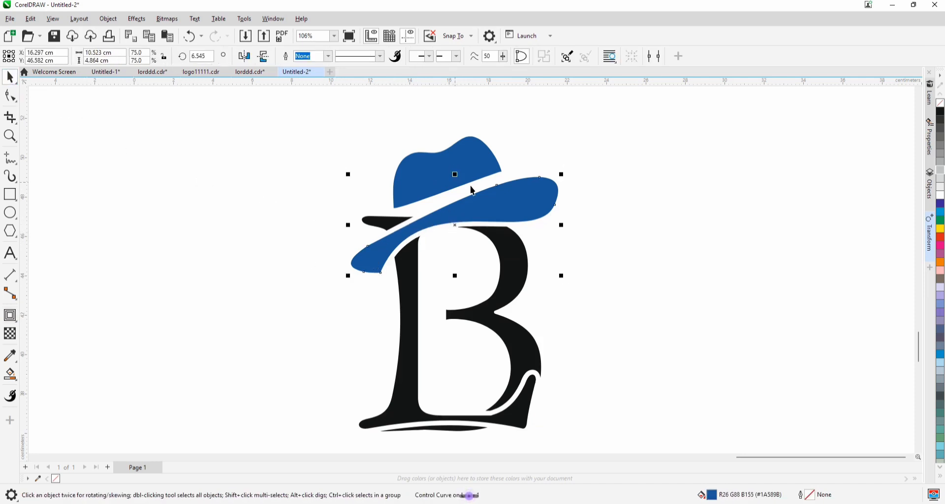
left_click(312, 275)
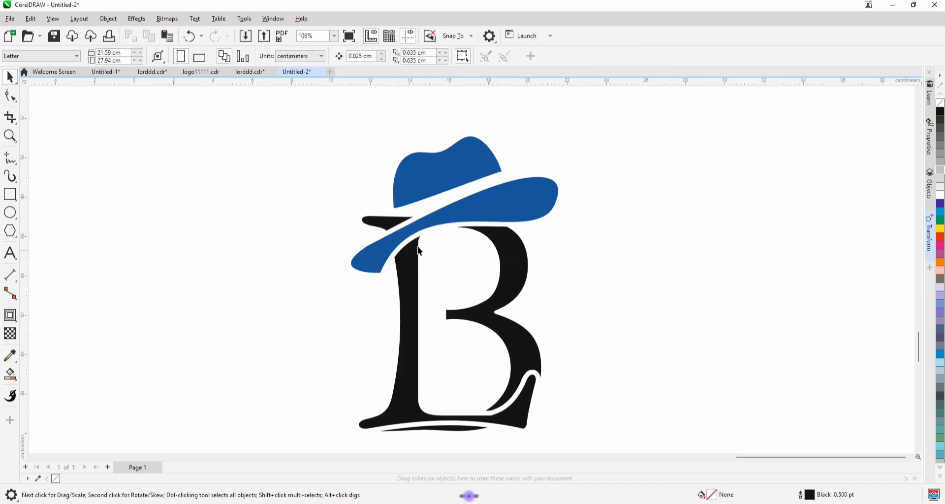
- Break the brim's contour apart so the white outline shape is a separate object
left_click(486, 212)
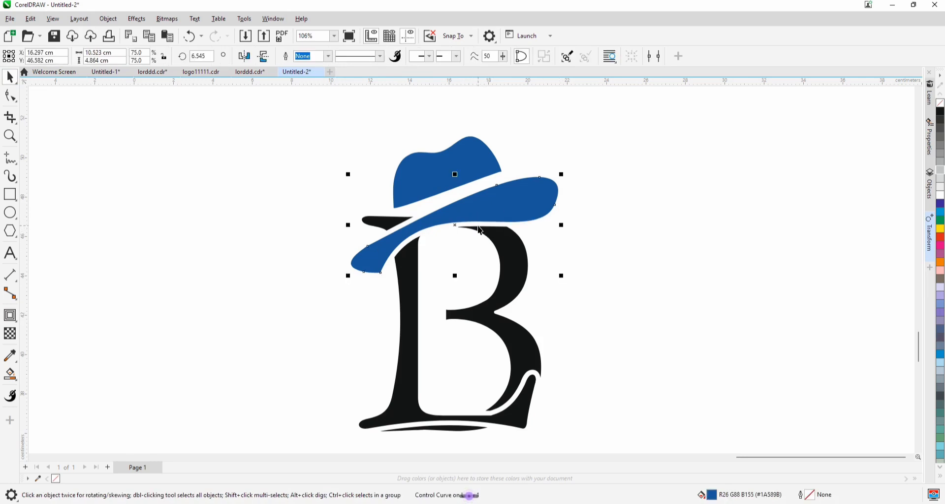
right_click(481, 230)
left_click(492, 233)
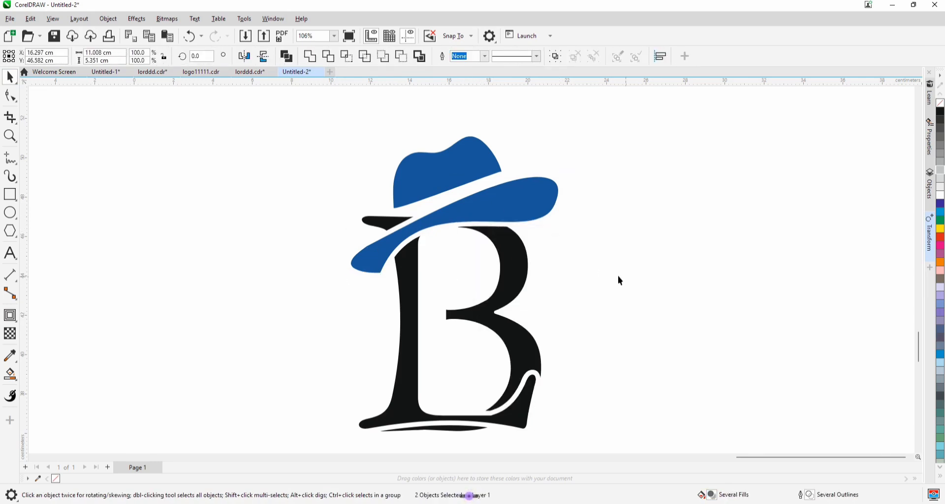
left_click(621, 280)
- Subtract the white contour shape from the black letters using Back Minus Front
left_click(430, 231)
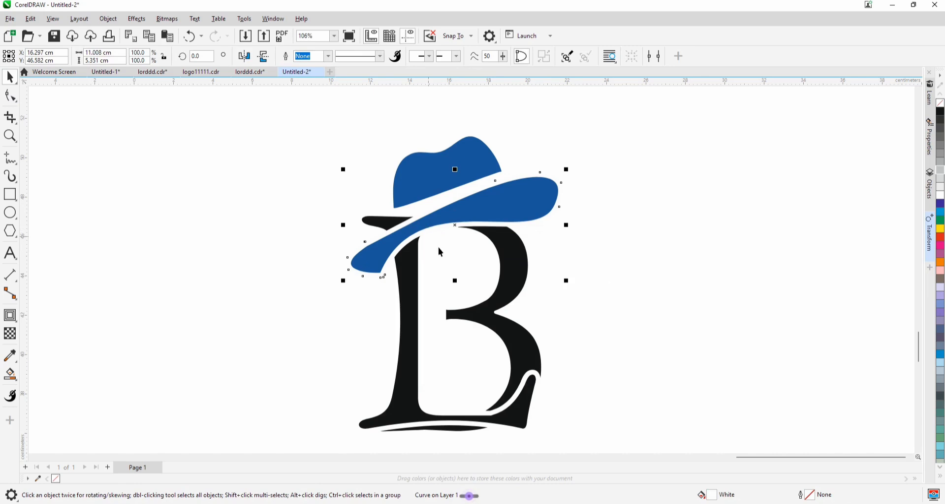
left_click(505, 266, "shift")
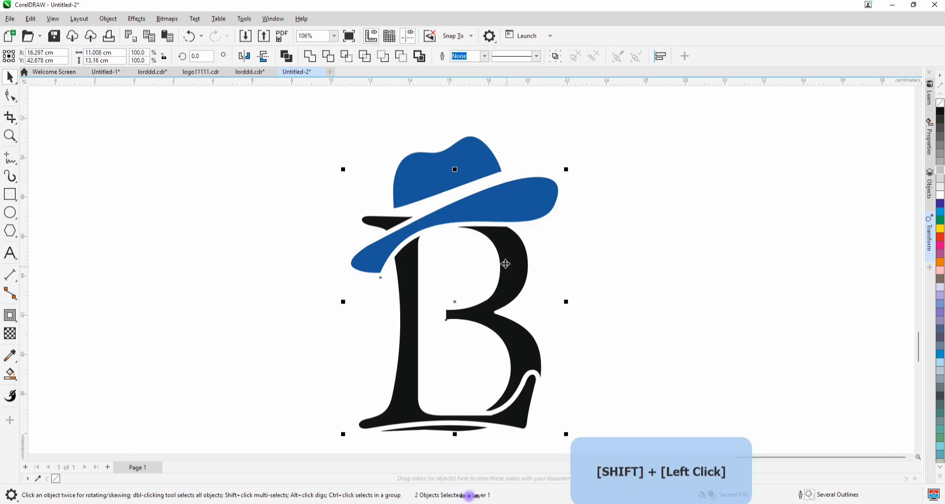
left_click(402, 56)
left_click(315, 192)
- Examine the trimmed letters and the gaps around the hat's brim and the L's foot
left_click(369, 224)
scroll(403, 235, "up", 2)
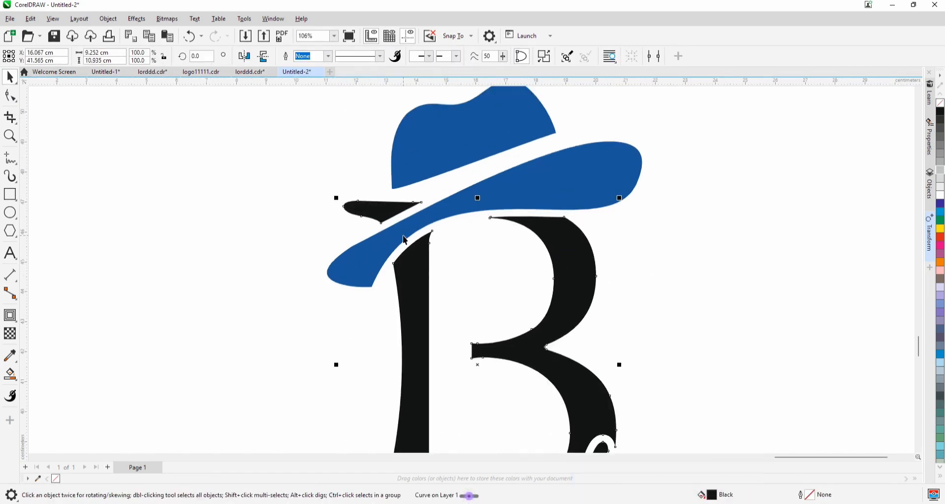
scroll(403, 236, "down", 4)
scroll(443, 212, "up", 3)
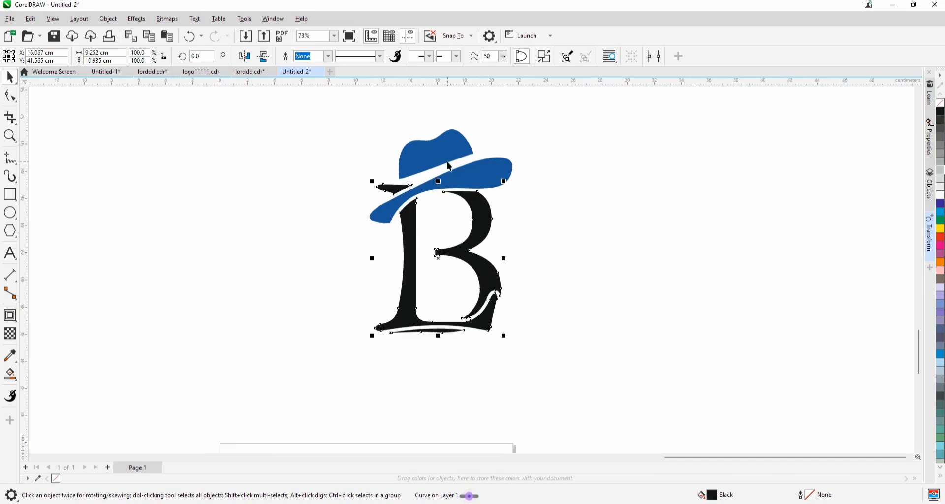
scroll(463, 260, "down", 2)
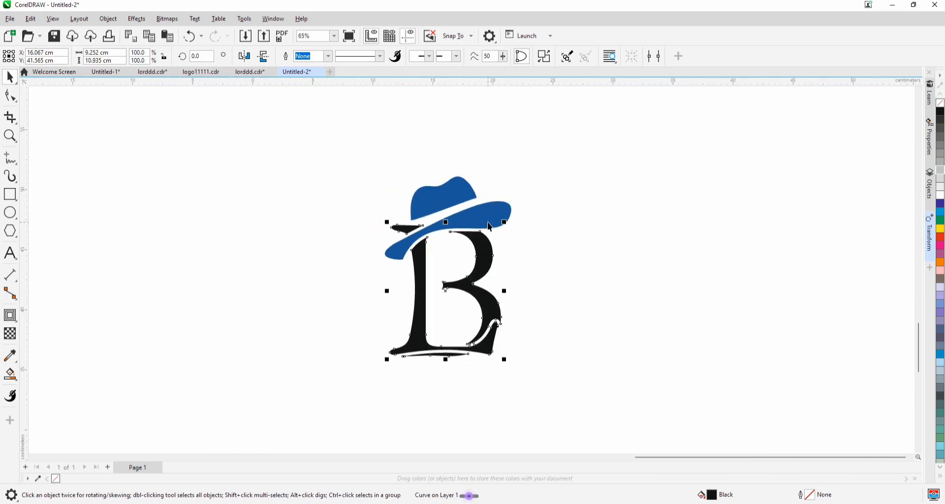
left_click(548, 312)
scroll(522, 325, "up", 3)
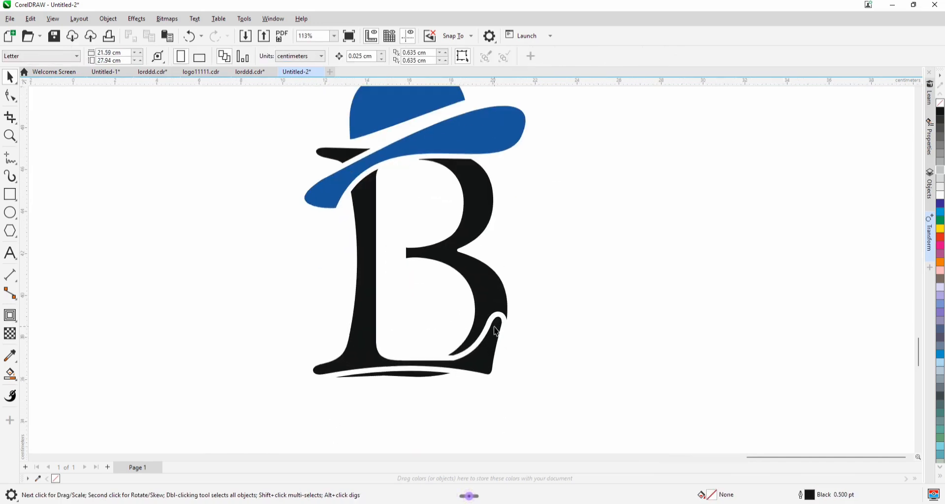
scroll(500, 387, "down", 2)
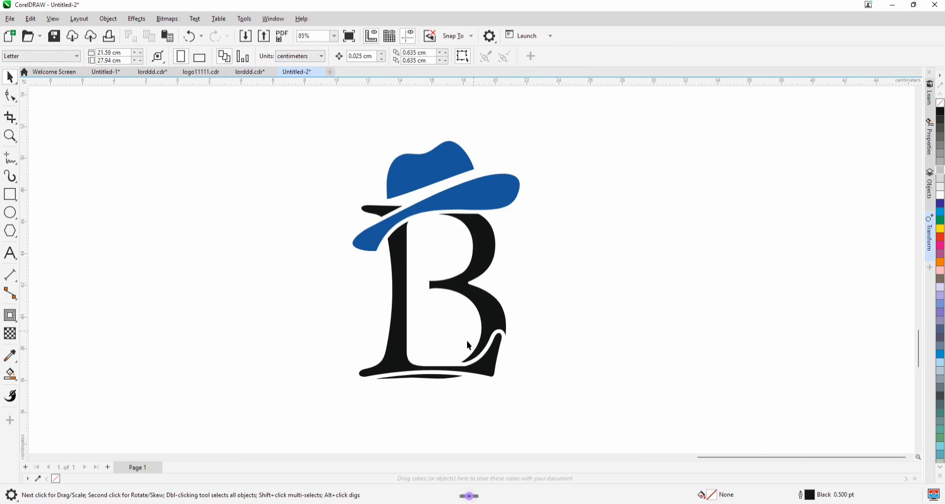
- Add the text "LORD" below the monogram and scale it to about 11.92 × 3.32 cm
scroll(435, 283, "down", 4)
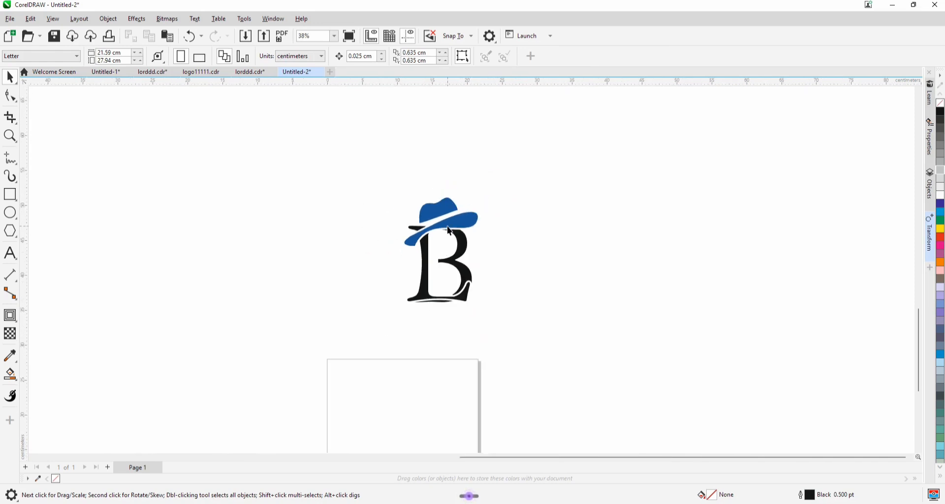
scroll(363, 367, "down", 1)
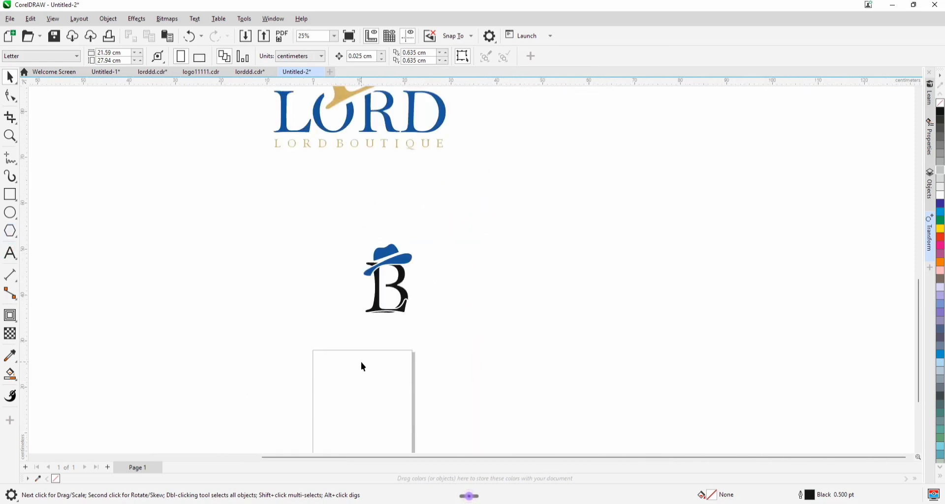
left_click(7, 255)
scroll(368, 337, "up", 2)
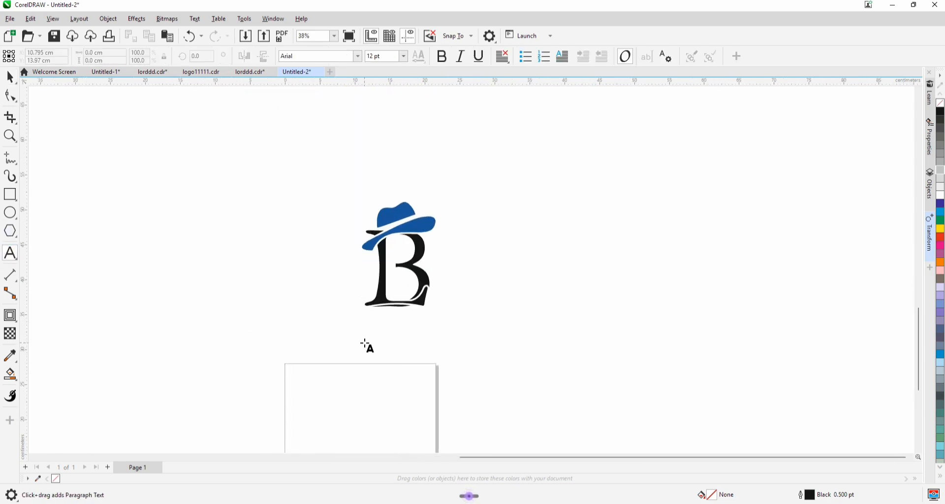
left_click(368, 358)
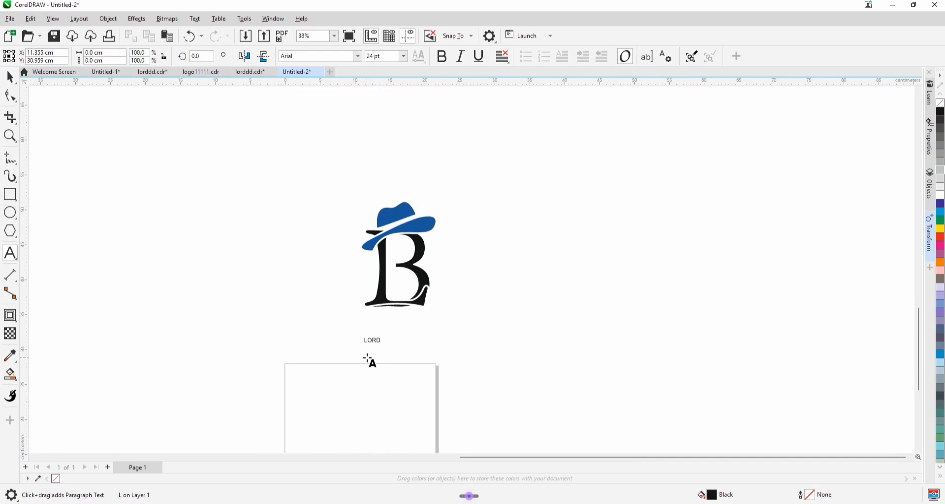
left_click(375, 342)
left_click_drag(385, 347, 452, 365)
left_click(10, 77)
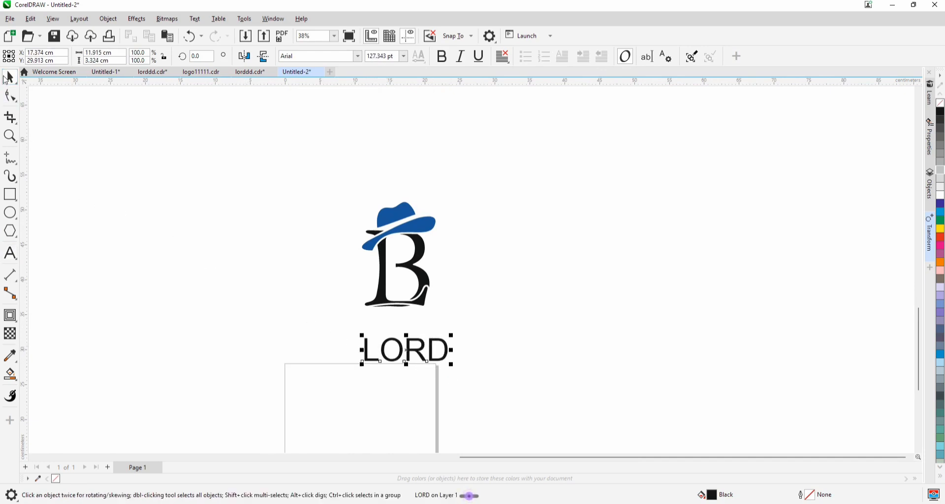
- Change the font of the LORD text to Bell MT to match the reference logo's lettering
scroll(330, 383, "down", 2)
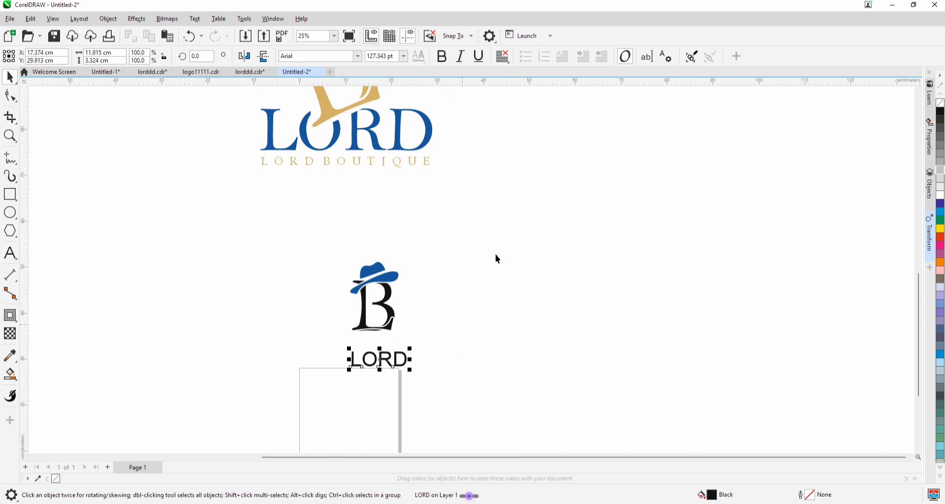
left_click(358, 58)
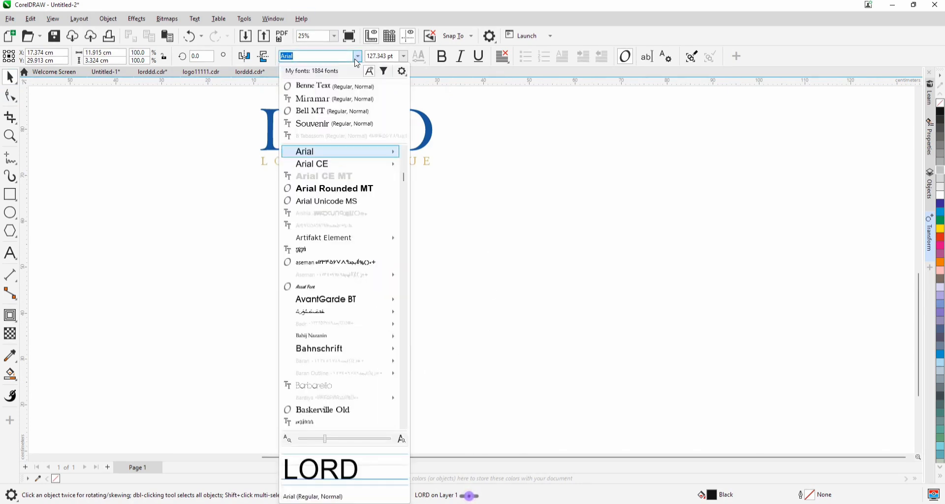
left_click(326, 112)
scroll(386, 374, "up", 5)
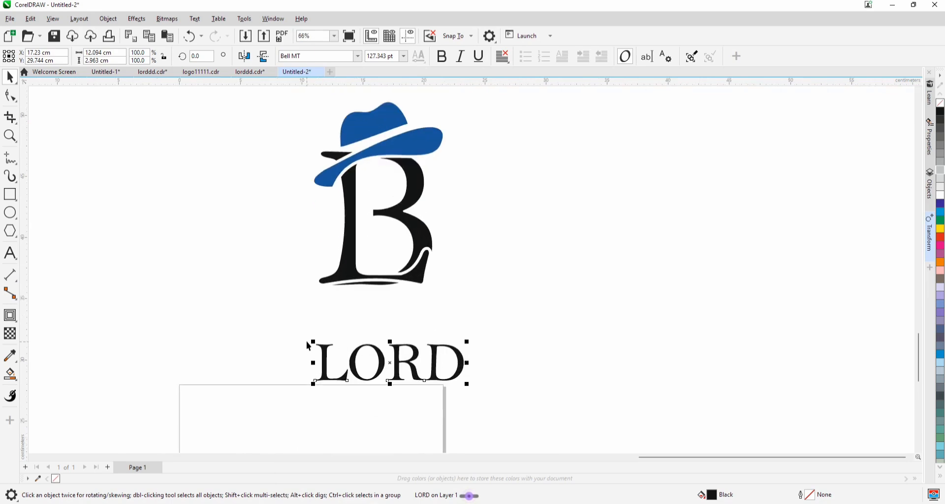
- Enlarge the LORD text to about 24.66 × 6.04 cm and place it directly beneath the monogram
left_click_drag(313, 342, 243, 311)
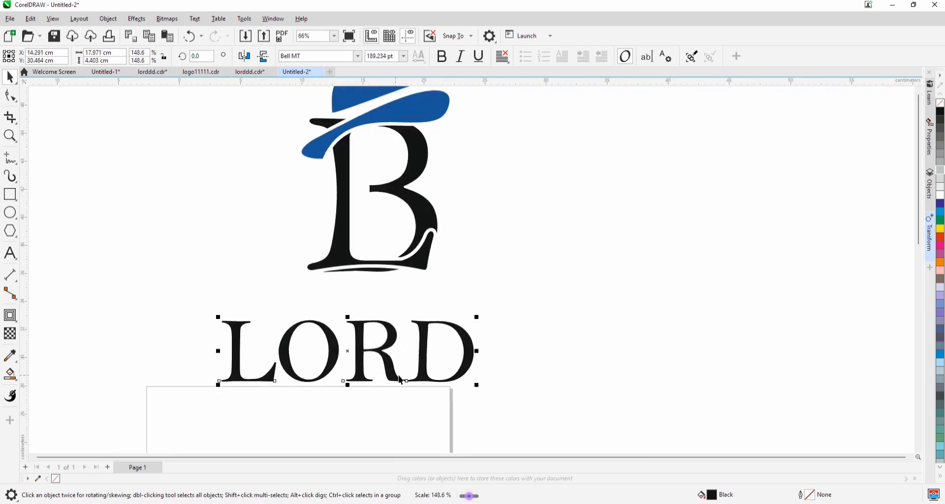
scroll(400, 381, "down", 6)
scroll(394, 376, "up", 1)
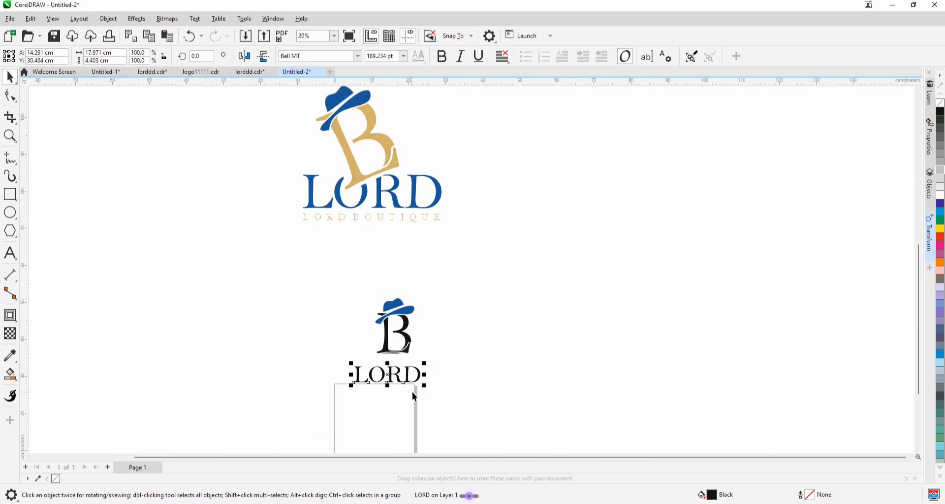
left_click_drag(427, 389, 450, 403)
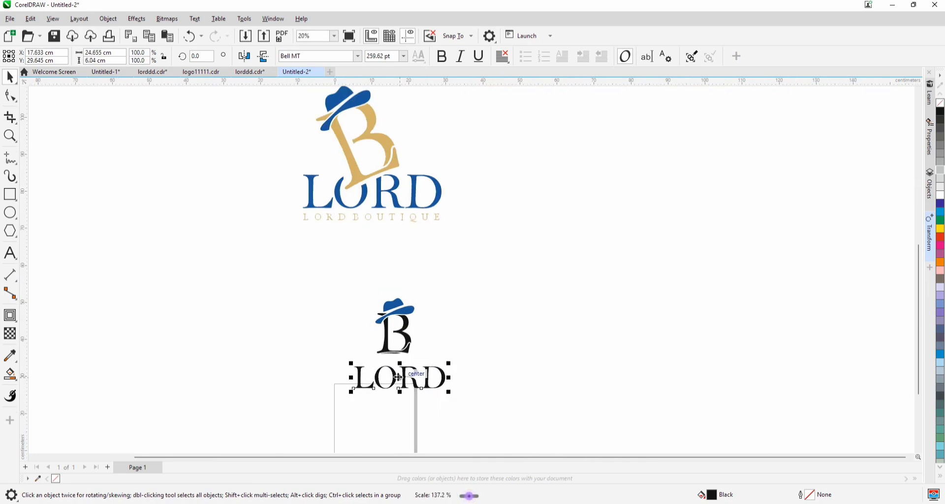
scroll(395, 374, "up", 2)
left_click_drag(394, 374, 342, 256)
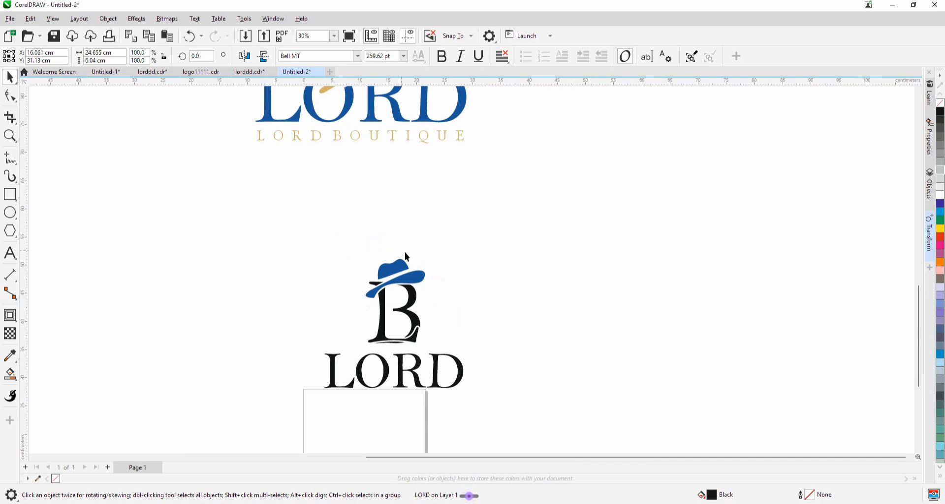
- Sample the gold from the reference logo's letters and apply it to the black LB letters
scroll(416, 354, "down", 1)
left_click(9, 355)
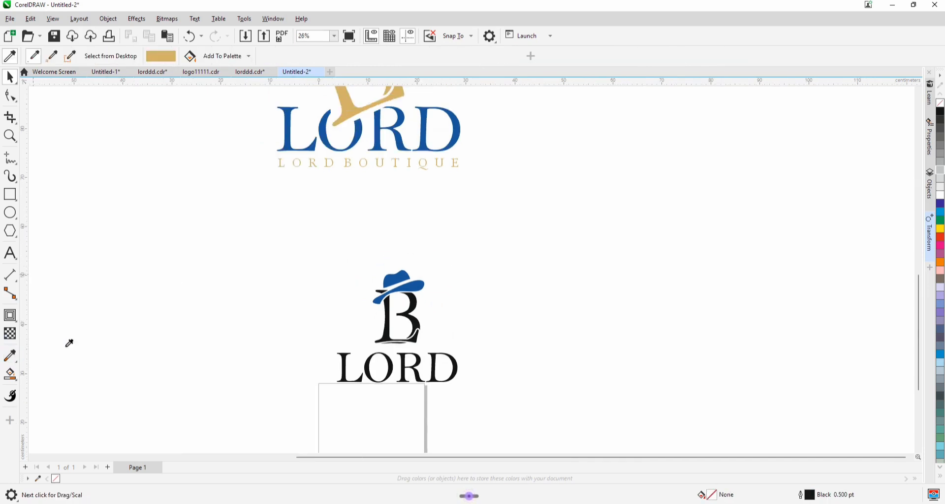
scroll(365, 433, "down", 2)
left_click(357, 238)
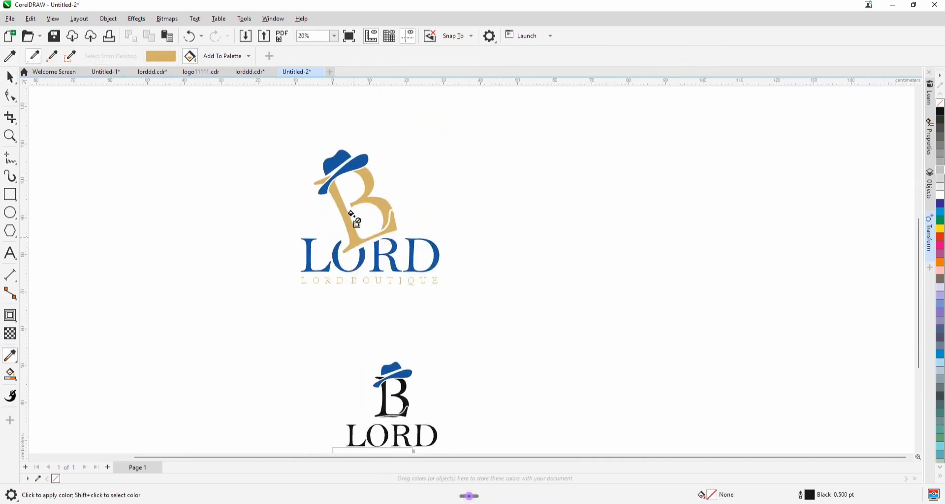
scroll(381, 409, "up", 12)
left_click(344, 350)
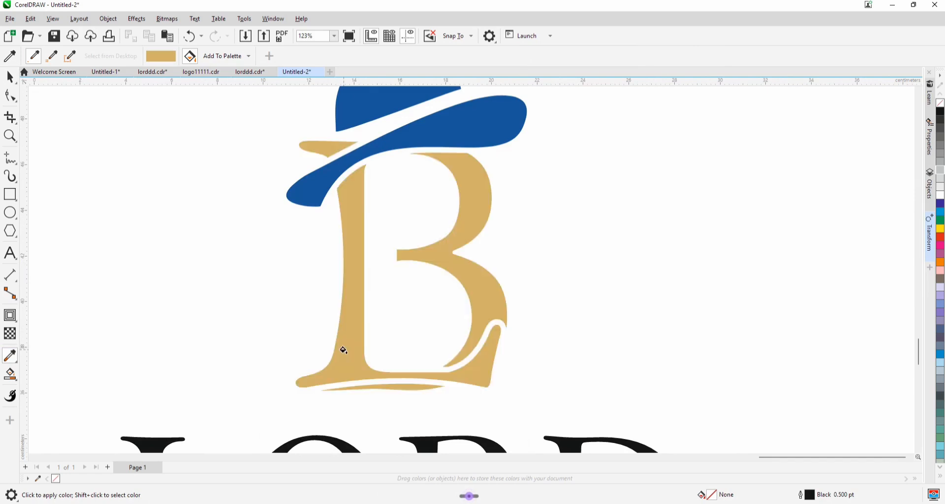
scroll(429, 331, "down", 6)
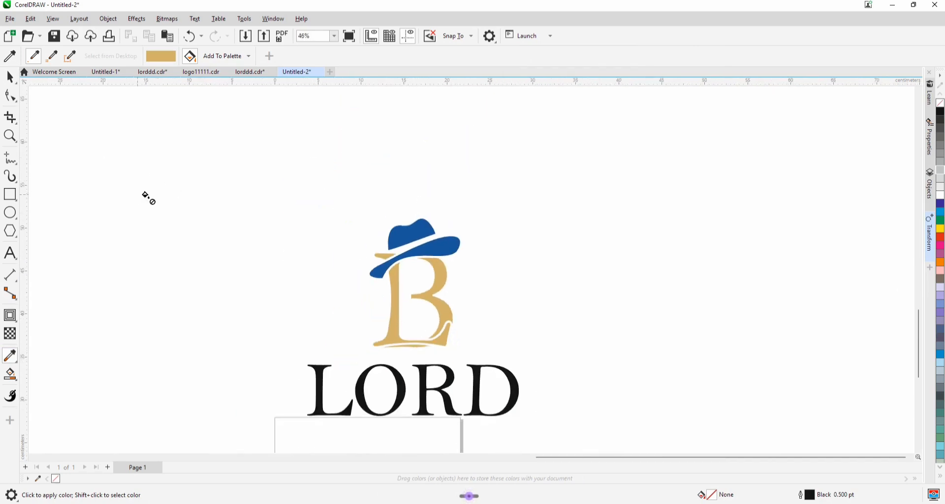
scroll(374, 325, "down", 3)
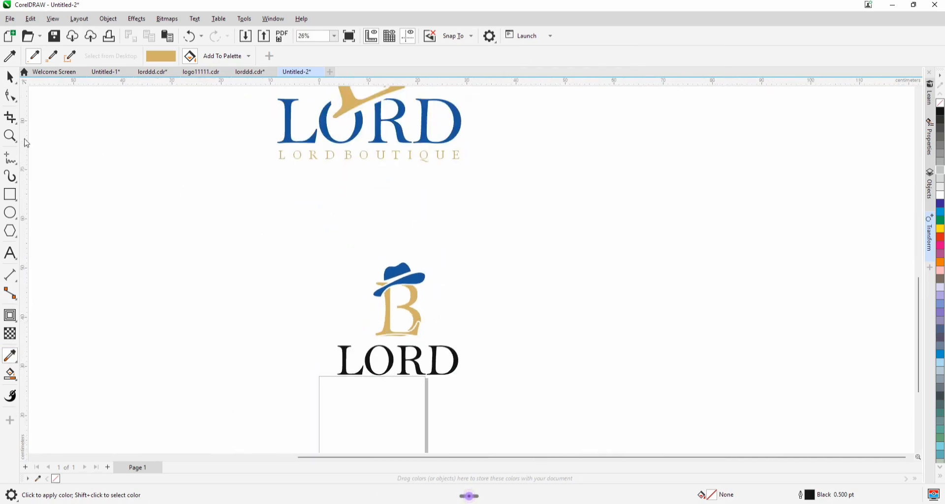
- Sample the blue from the reference logo's LORD wordmark and apply it to the new LORD text
left_click(10, 77)
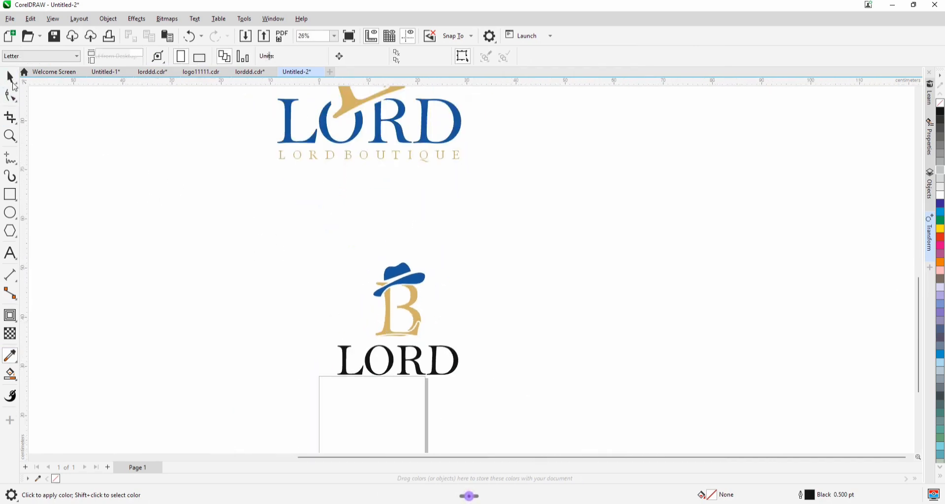
left_click(10, 356)
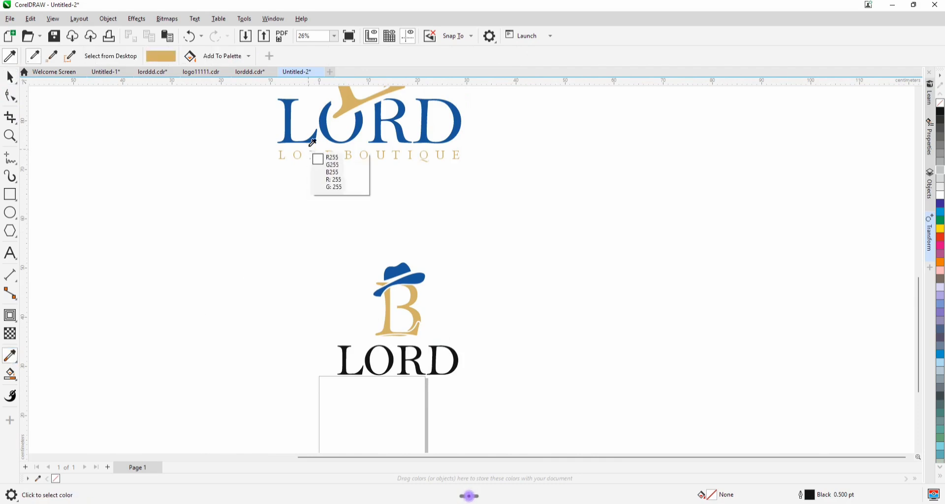
left_click(285, 134)
scroll(359, 379, "up", 1)
scroll(379, 362, "up", 1)
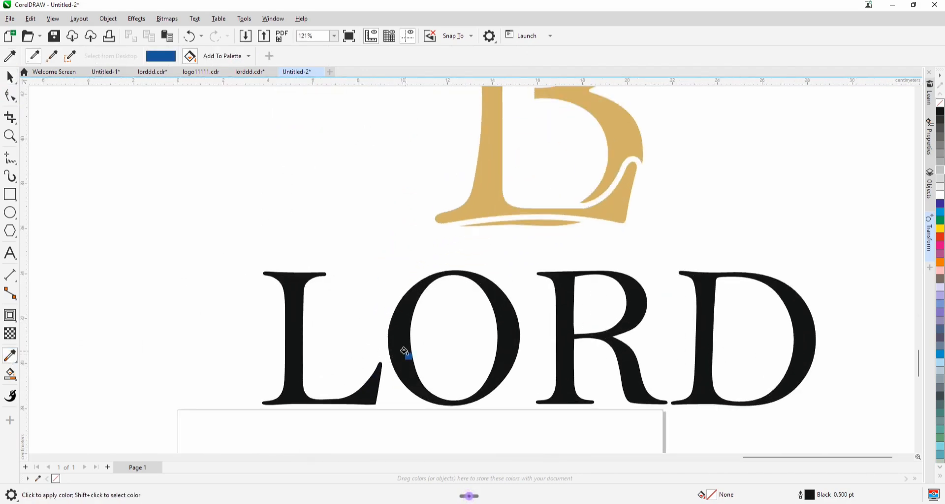
left_click(384, 370)
scroll(384, 389, "down", 4)
key("space")
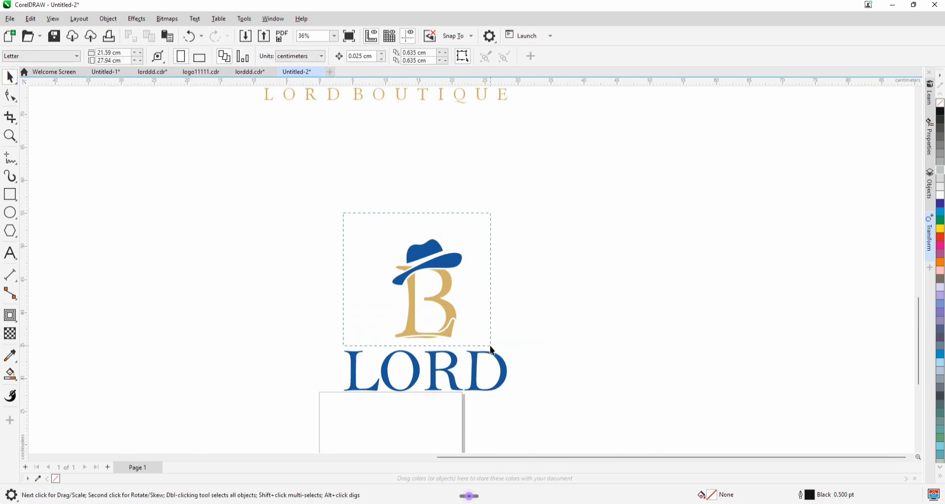
- Rotate the hat and LB letters together by about 22.7° and position their base over the O of LORD
left_click_drag(490, 346, 409, 323)
left_click(448, 324)
scroll(448, 300, "up", 1)
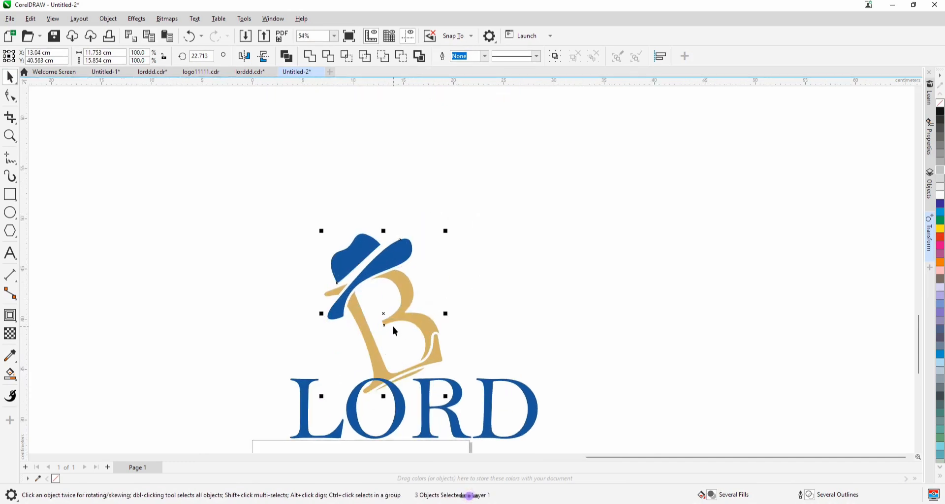
scroll(395, 331, "down", 2)
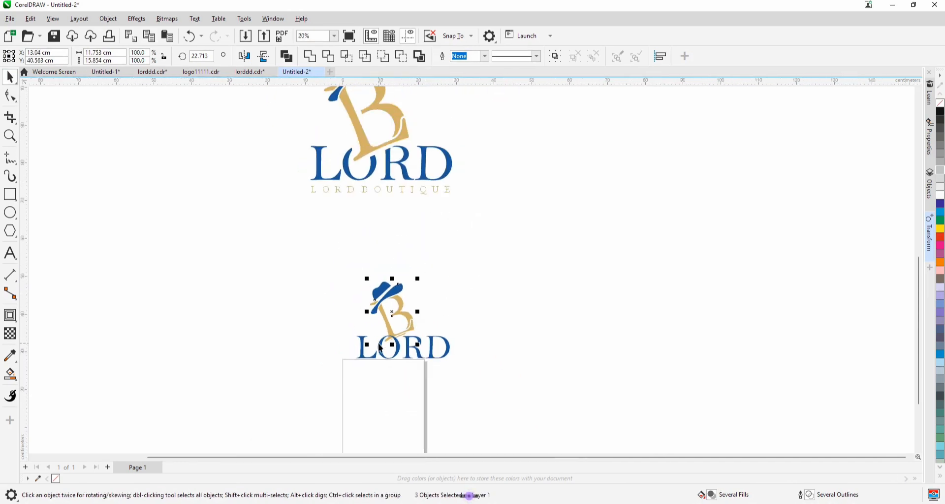
scroll(396, 302, "up", 1)
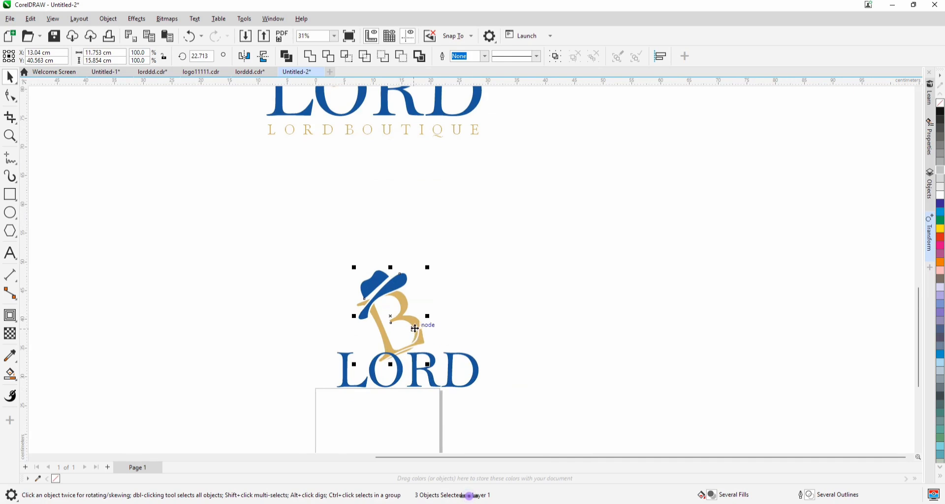
- Adjust the monogram's rotation to about 20.8° and fine-tune its position over the O of LORD
left_click(426, 363)
scroll(431, 361, "up", 1)
left_click_drag(427, 369, 422, 374)
scroll(355, 339, "up", 1)
left_click_drag(354, 329, 362, 331)
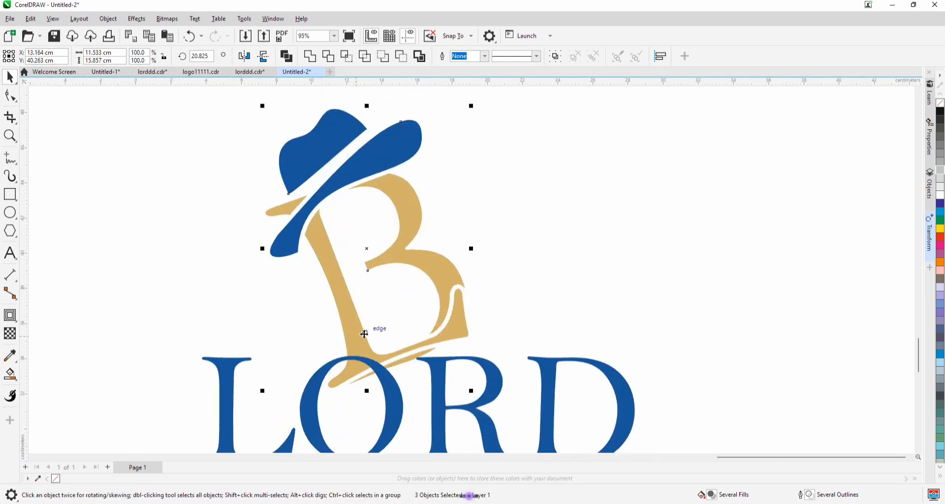
scroll(363, 332, "down", 3)
scroll(386, 338, "up", 1)
scroll(375, 335, "up", 1)
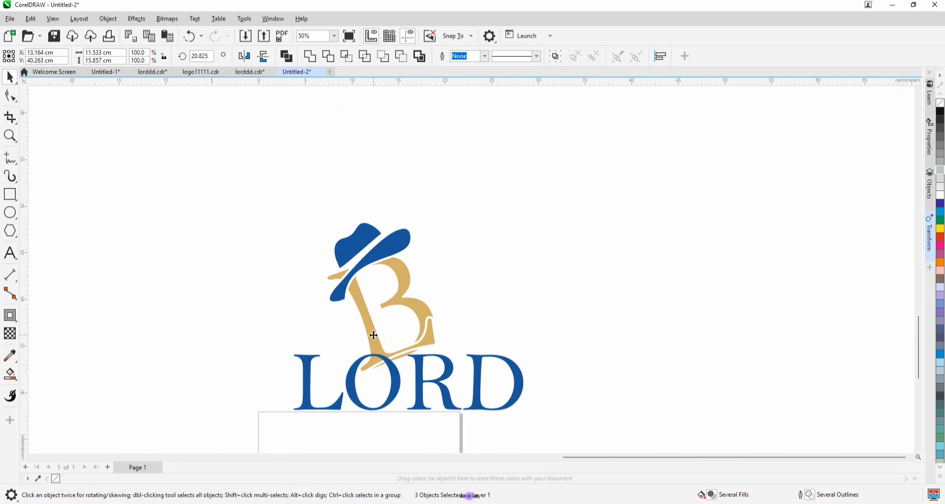
left_click(368, 337)
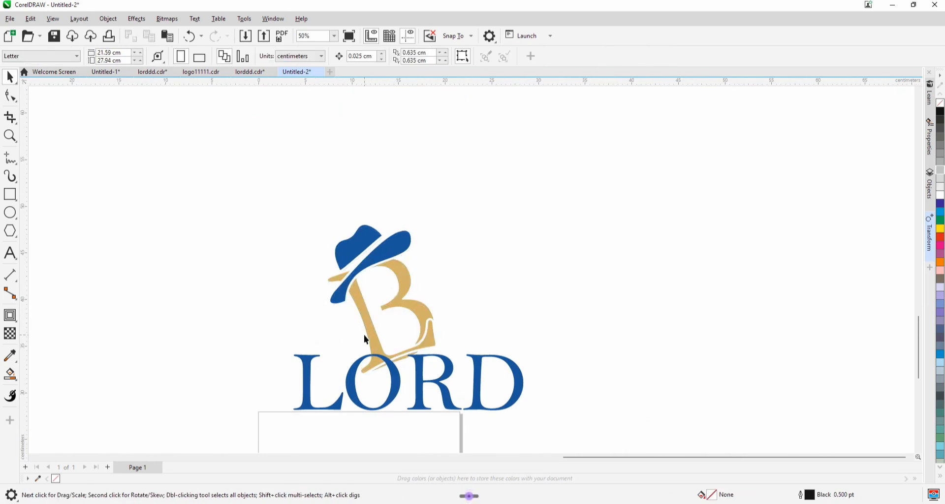
- Apply an outside contour to the gold LB letters with one step and a 0.443 cm offset
left_click(371, 342, "alt")
left_click(10, 315)
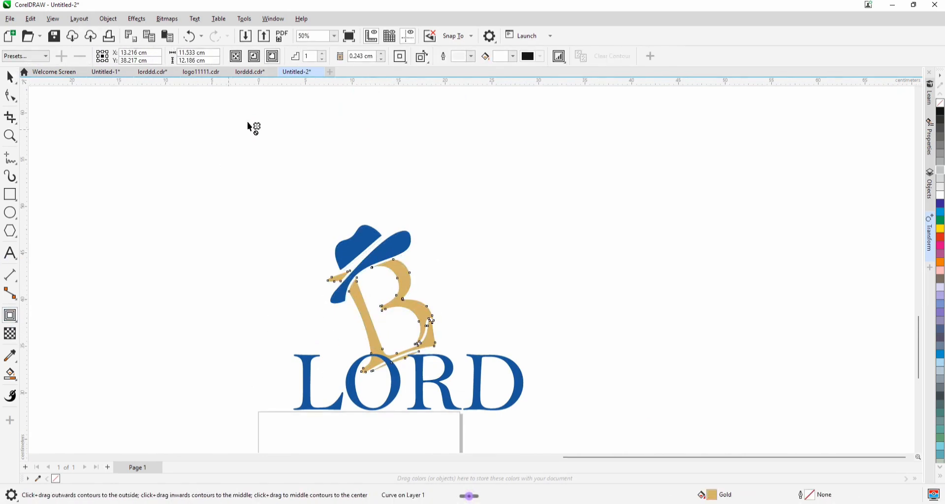
left_click(275, 57)
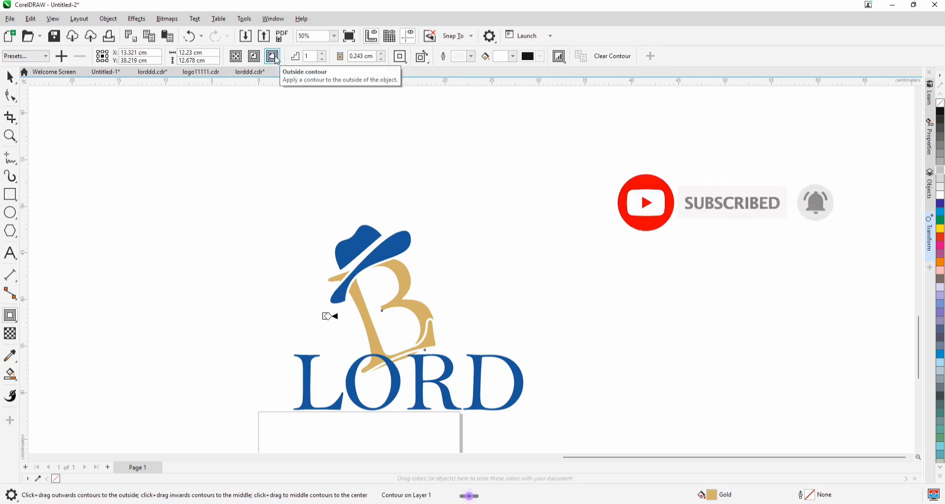
left_click(382, 54)
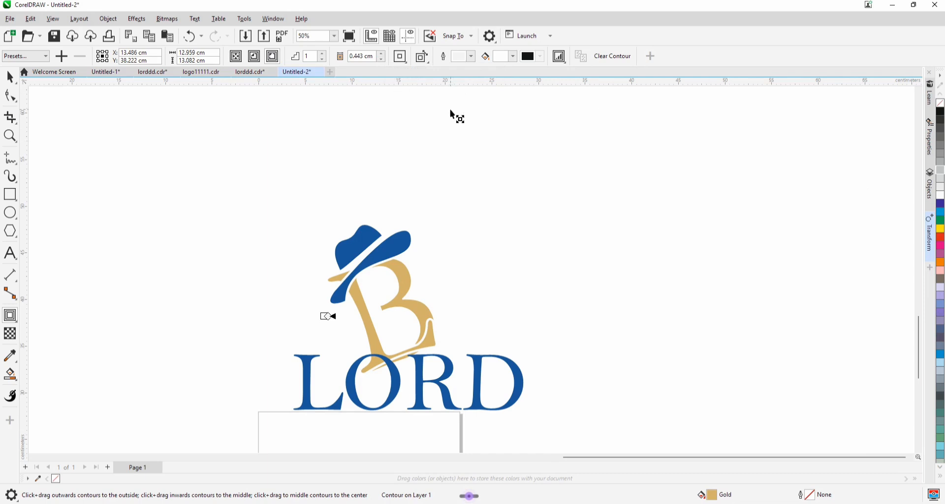
- Give the contour a light grey fill of C19 M16 Y16 K2 and round corners
left_click(474, 60)
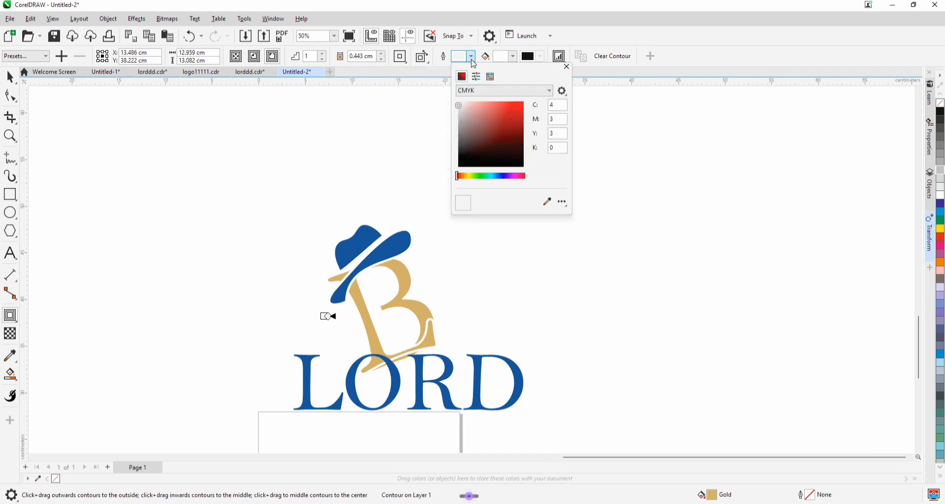
left_click(474, 60)
left_click(514, 56)
left_click(501, 113)
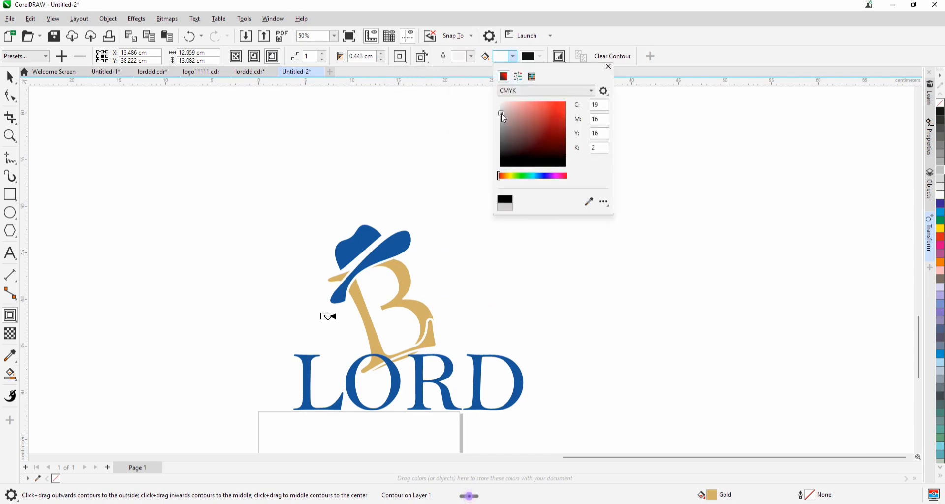
left_click(400, 57)
left_click(401, 57)
left_click(426, 88)
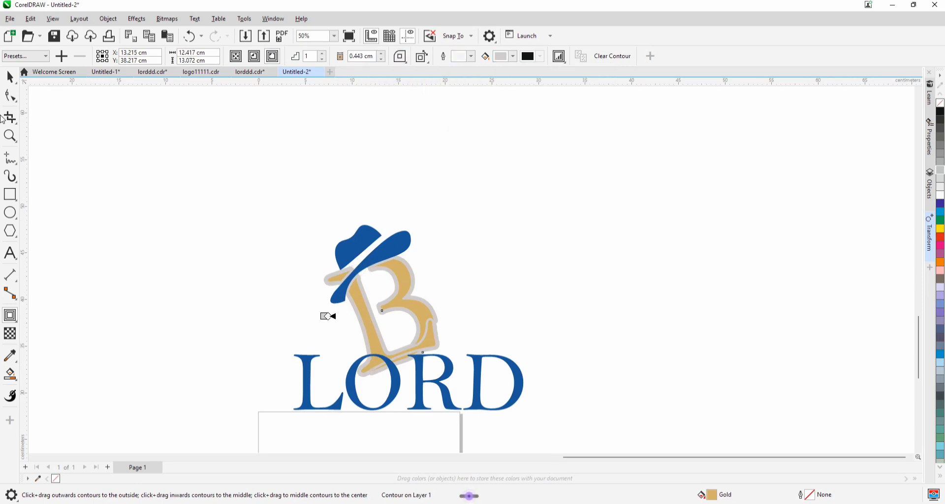
- Break the contour apart from the gold LB letters and select the separate grey shape
left_click(10, 77)
left_click(144, 273)
scroll(386, 351, "up", 2)
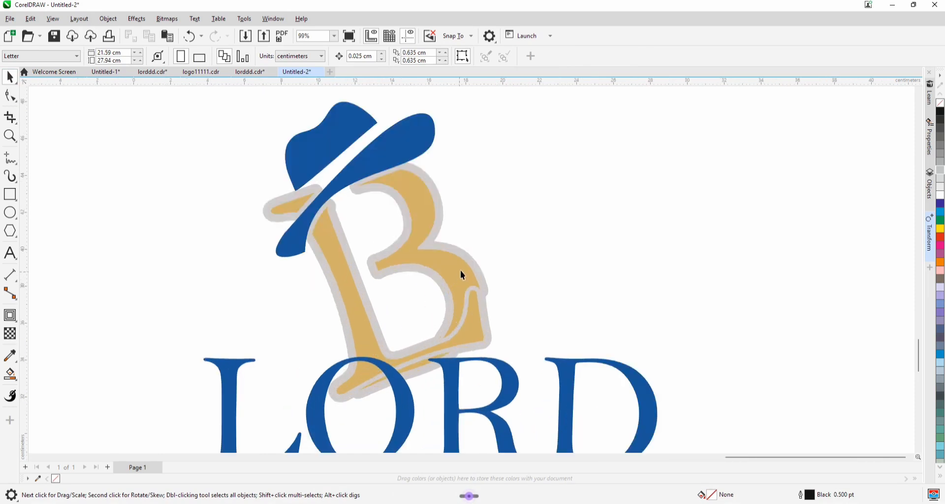
left_click(472, 260)
right_click(473, 262)
key("Escape")
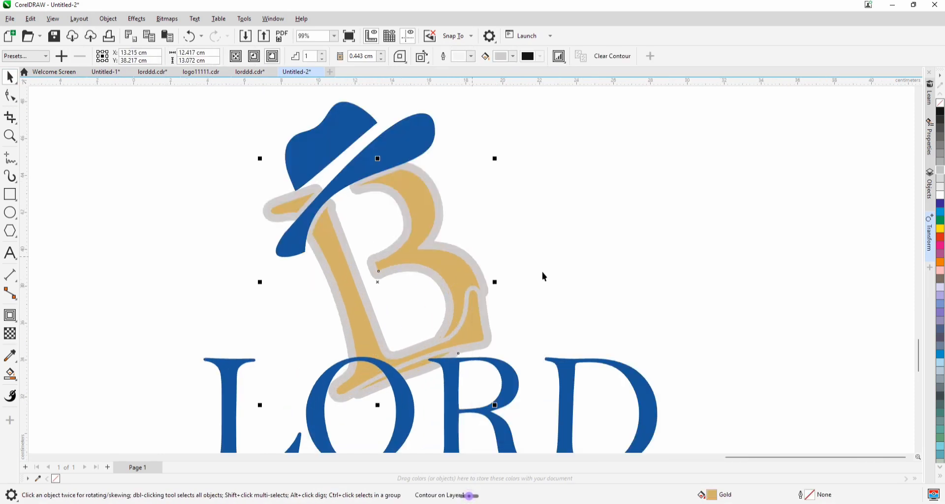
left_click(544, 276)
left_click(488, 284)
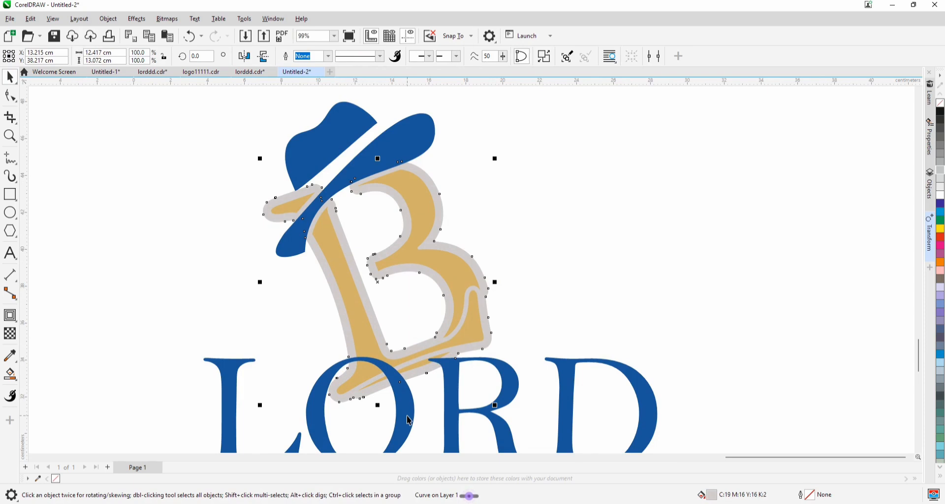
- Bring the grey contour shape to the front and subtract it from the LORD text using Back Minus Front
key("shift+Page_Up")
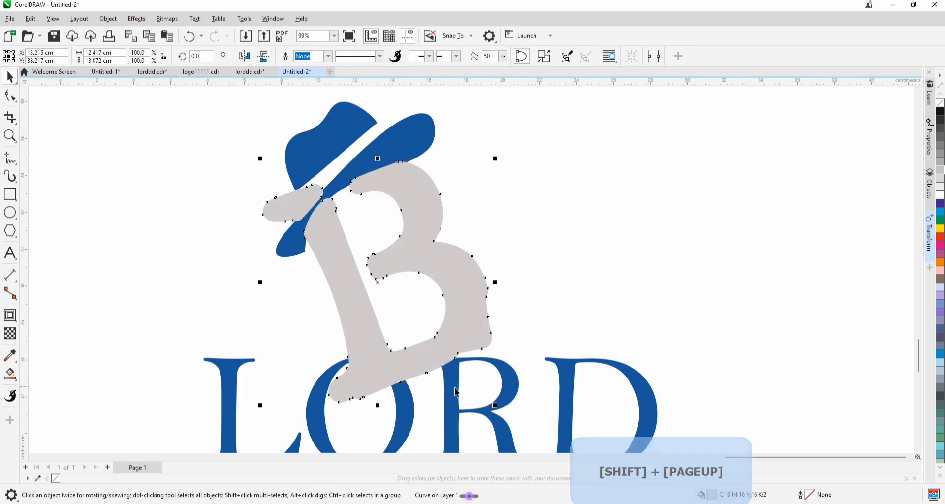
left_click(451, 356, "shift")
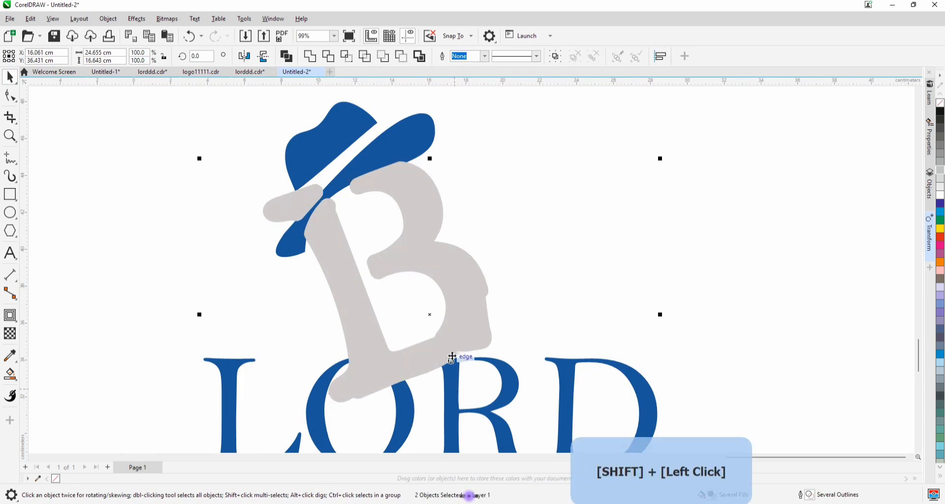
left_click(400, 56)
scroll(397, 241, "down", 1)
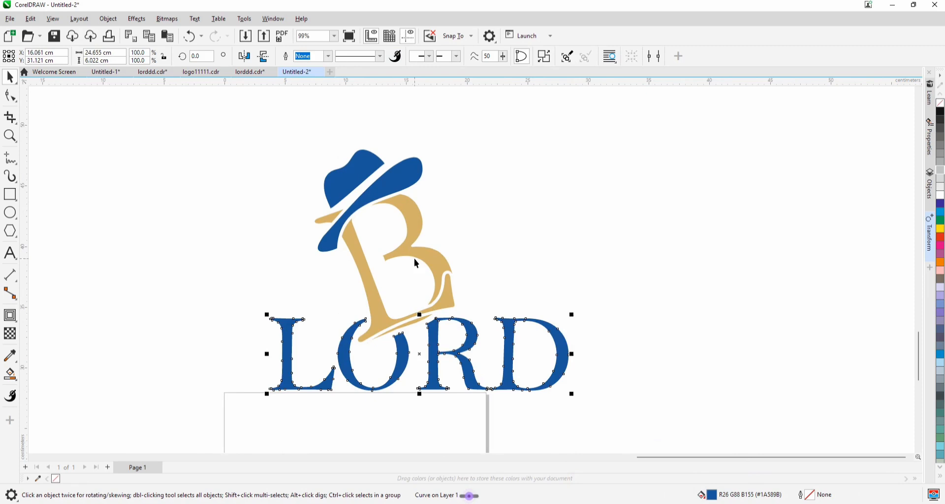
left_click(213, 336)
- Place a copy of the reference logo's LORD BOUTIQUE tagline below the new LORD wordmark, starting at its left edge
scroll(411, 315, "down", 2)
scroll(398, 350, "down", 1)
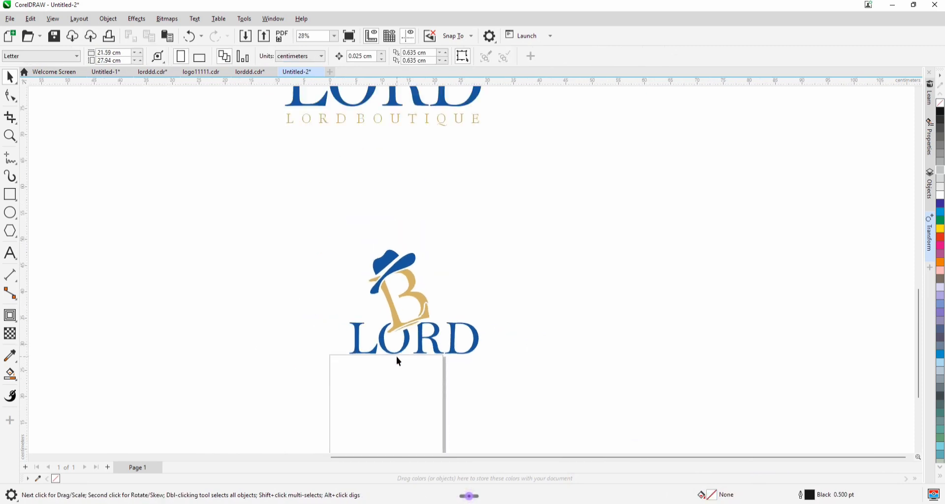
left_click(361, 119)
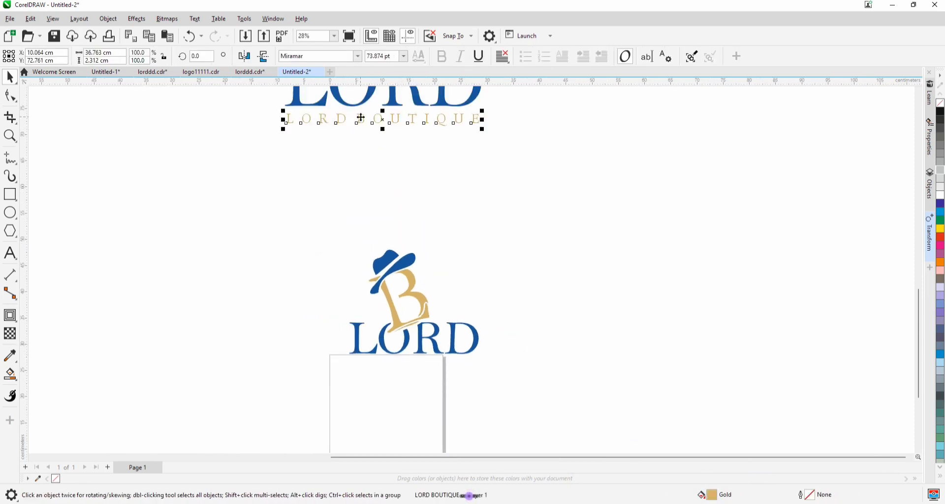
left_click_drag(362, 119, 425, 366)
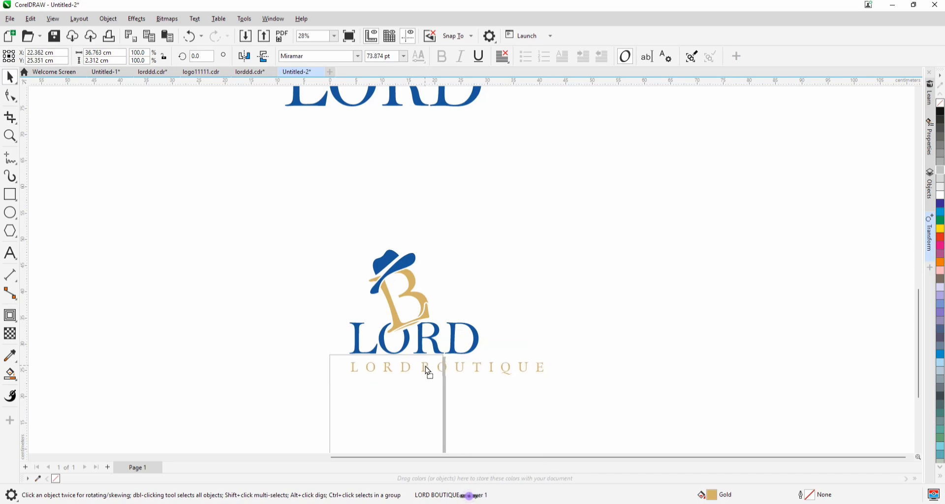
right_click(426, 367)
scroll(539, 380, "up", 3)
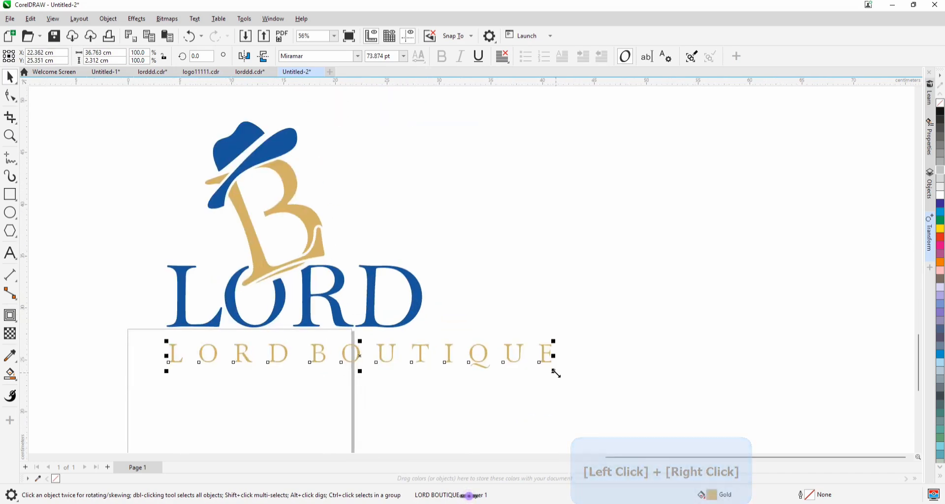
- Scale the LORD BOUTIQUE tagline down to about 23.3 cm wide under the LORD wordmark and move the whole new logo up clear of the page
scroll(333, 357, "up", 1)
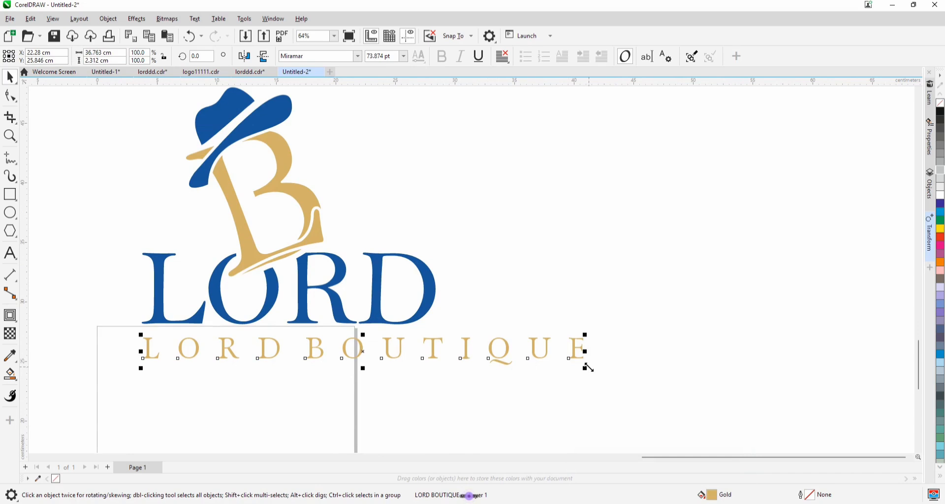
left_click_drag(586, 371, 422, 377)
scroll(382, 394, "down", 3)
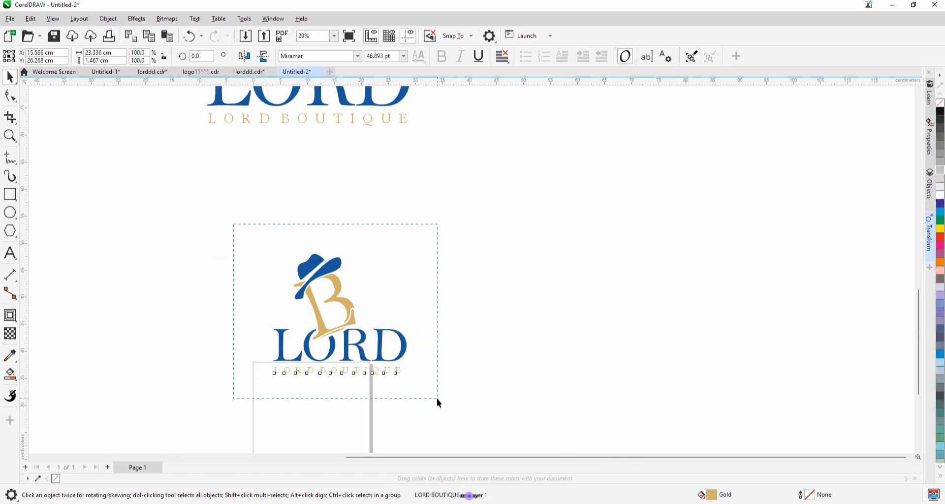
left_click_drag(437, 399, 437, 399)
left_click_drag(318, 321, 327, 295)
left_click(238, 284)
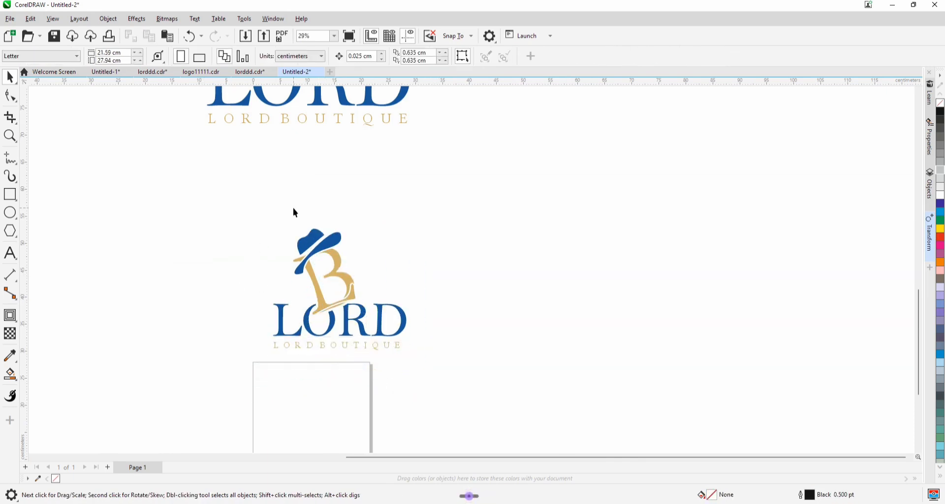
- Delete the reference logo above the new logo
scroll(396, 375, "down", 3)
left_click_drag(262, 240, 246, 282)
key("Delete")
- Select the whole new logo and move it to sit roughly centred above the page
scroll(367, 352, "up", 5)
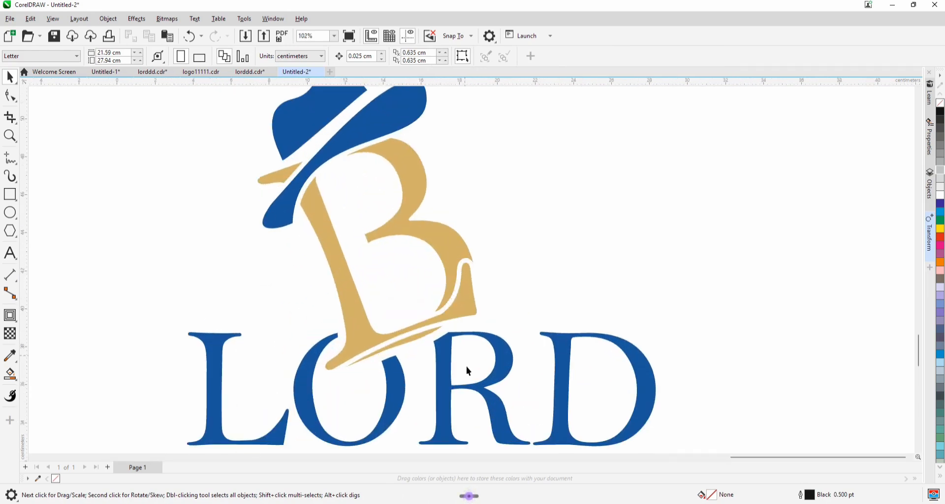
scroll(372, 323, "down", 3)
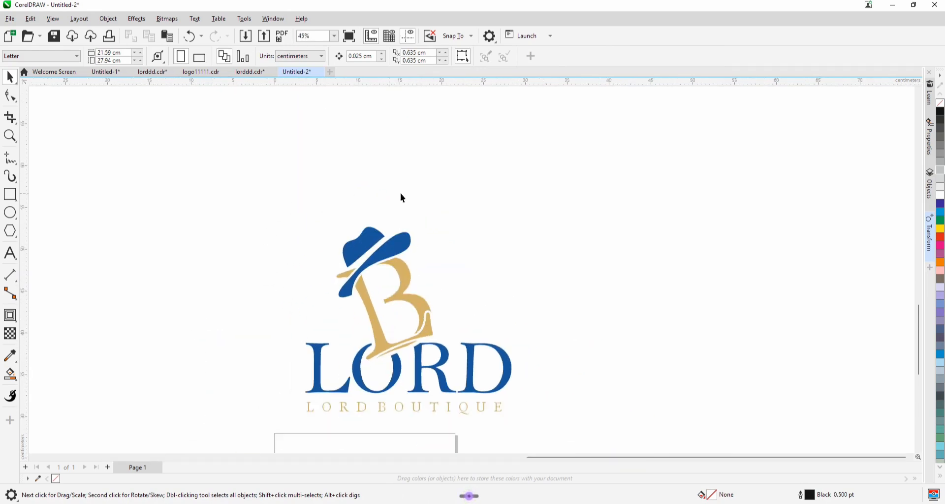
scroll(419, 273, "down", 1)
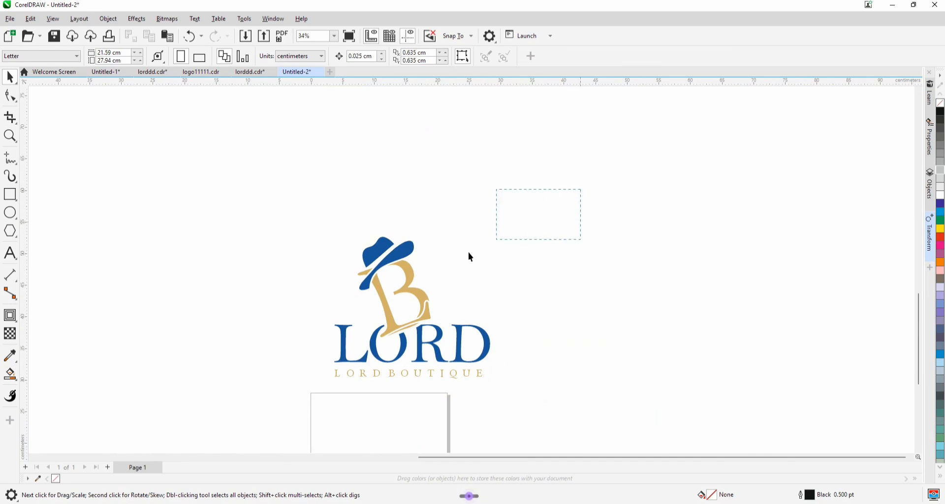
left_click_drag(314, 391, 313, 385)
scroll(384, 315, "up", 1)
left_click_drag(379, 350, 336, 318)
scroll(340, 327, "down", 3)
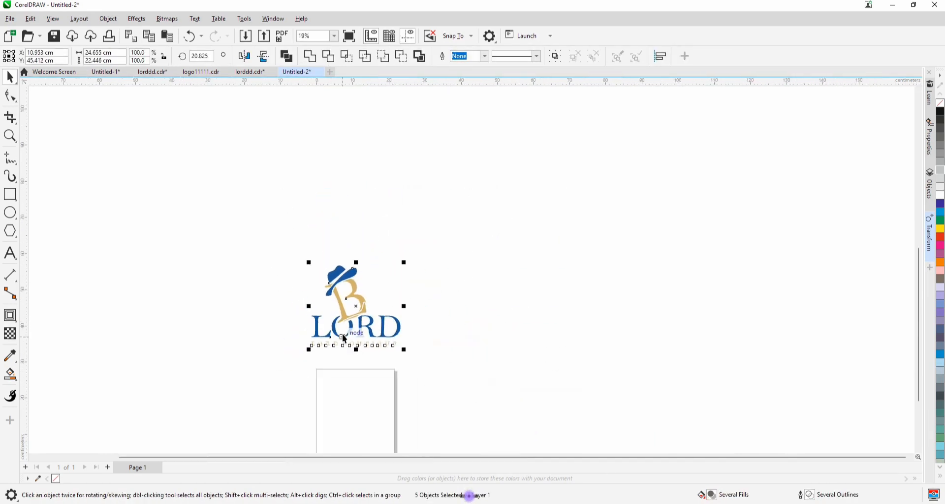
- Draw a square of about 18.5 cm in the empty space up and to the right of the logo
left_click(10, 196)
left_click_drag(460, 219, 497, 289)
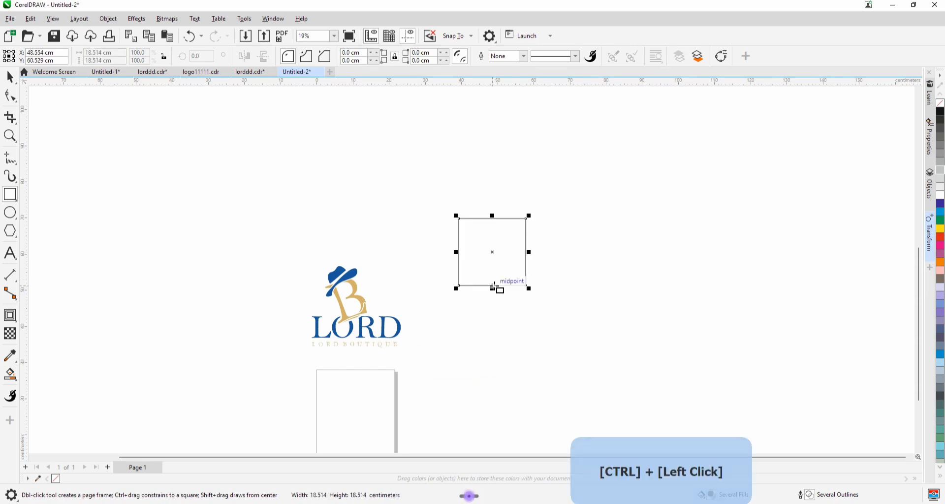
left_click(10, 77)
left_click(930, 232)
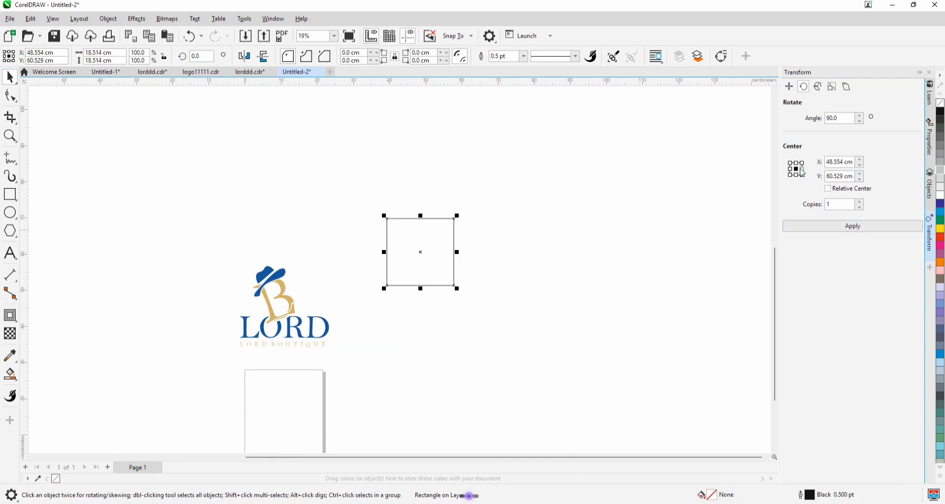
left_click(826, 227)
key("ctrl+z")
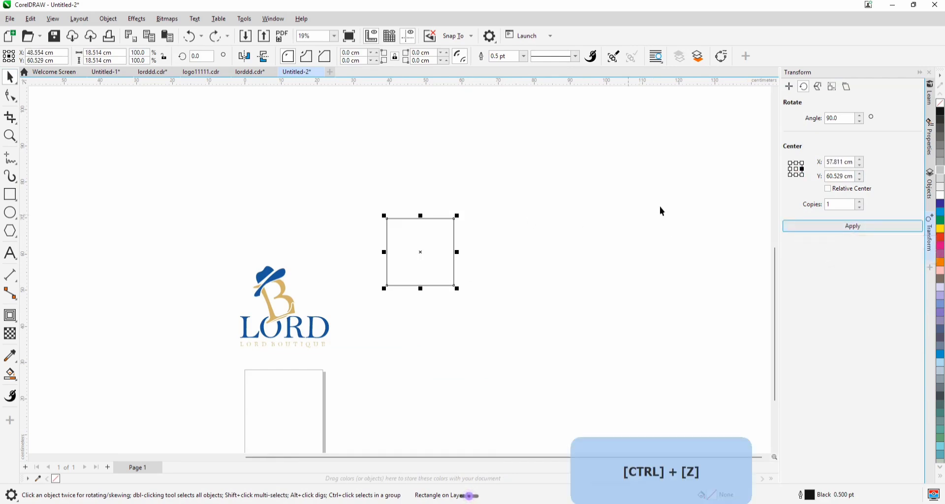
- Shift the square 18.514 cm to the right and place one copy directly against its right edge
left_click(789, 87)
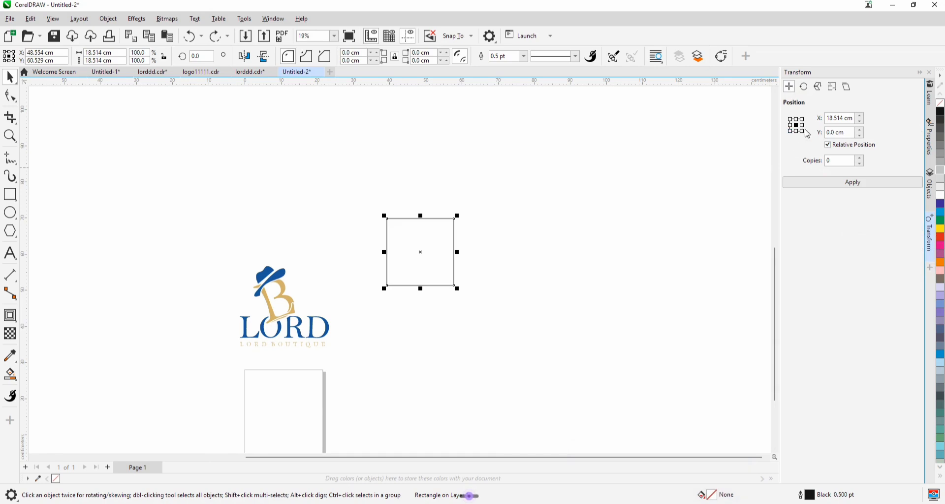
left_click(813, 183)
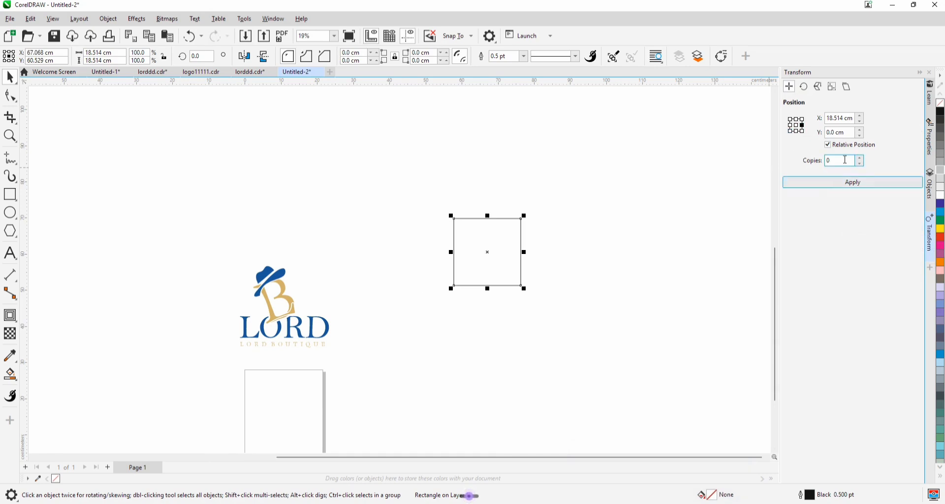
left_click(863, 163)
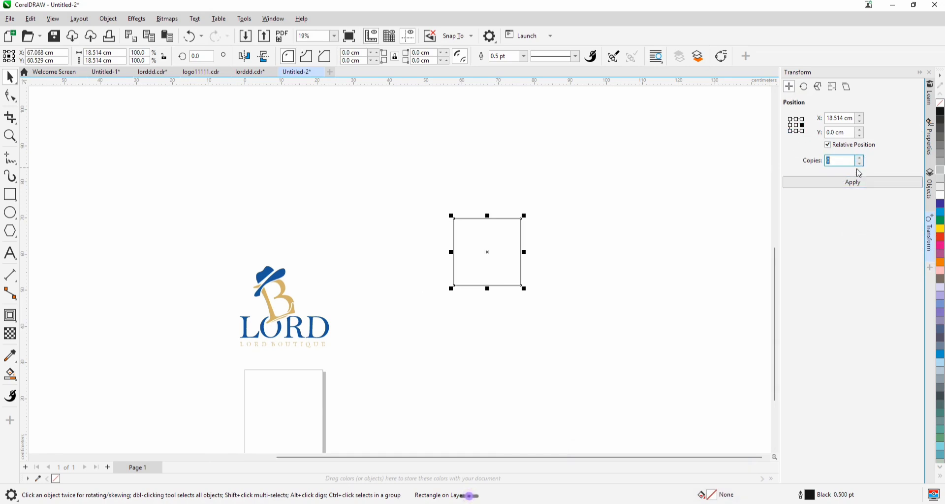
left_click(856, 183)
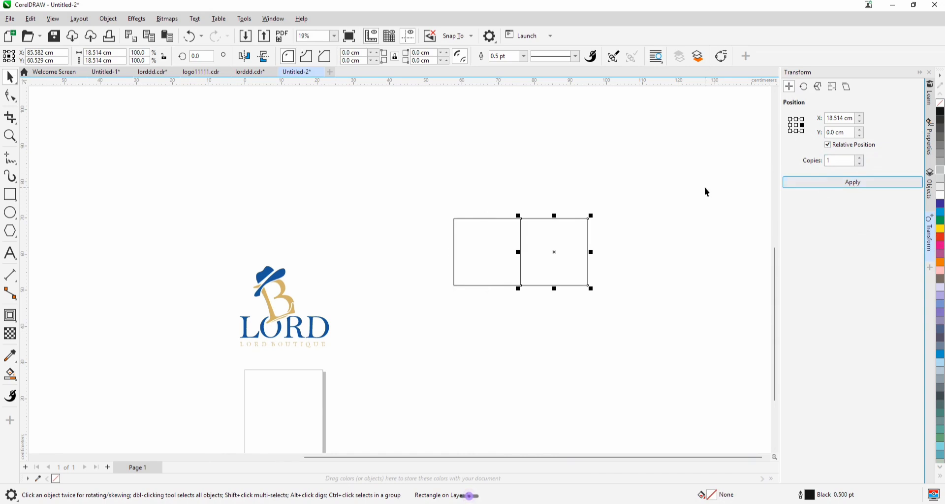
- Place one copy of both squares directly below them to form a two-by-two grid
left_click_drag(690, 178, 433, 335)
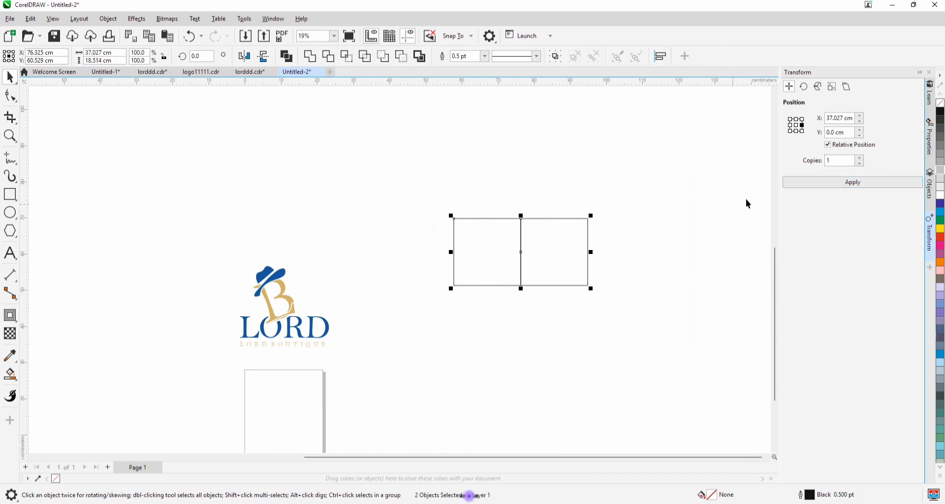
left_click(797, 132)
left_click(813, 183)
left_click(657, 253)
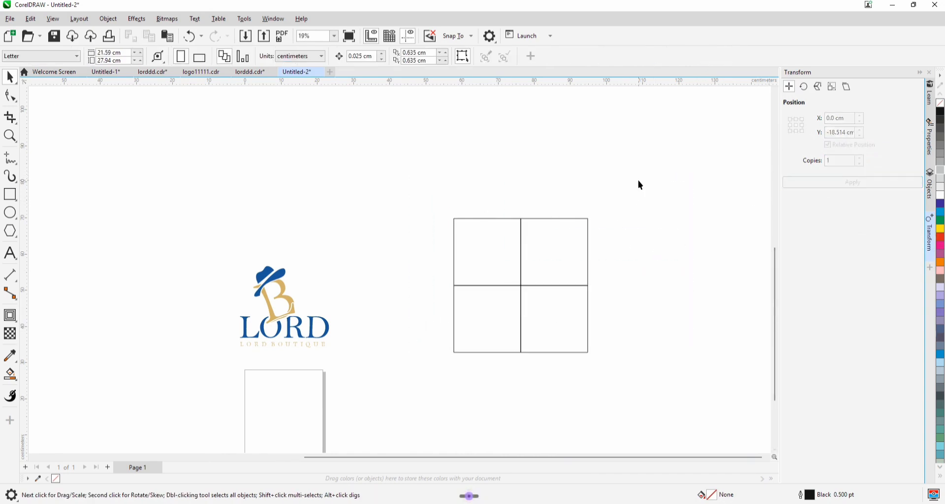
- Move the four-square grid about 10 cm left, closer to the logo
left_click_drag(438, 381, 438, 381)
left_click_drag(500, 284, 461, 277)
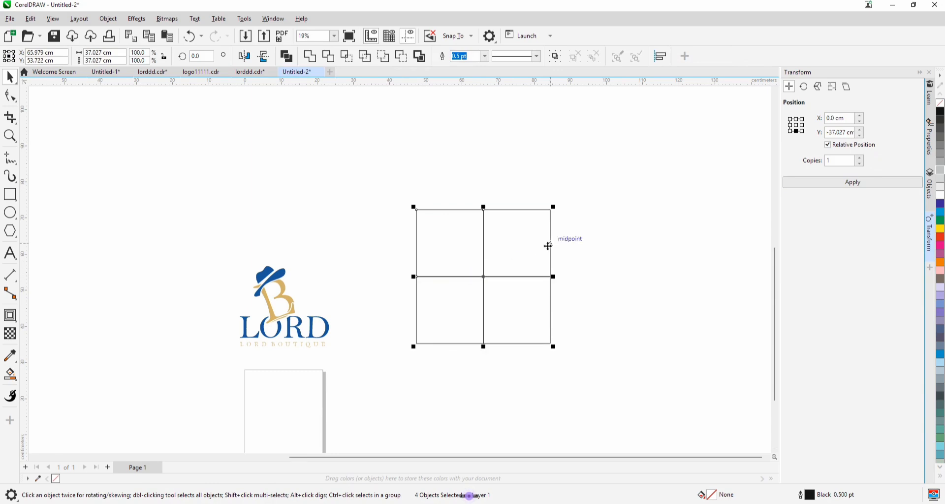
left_click(113, 251)
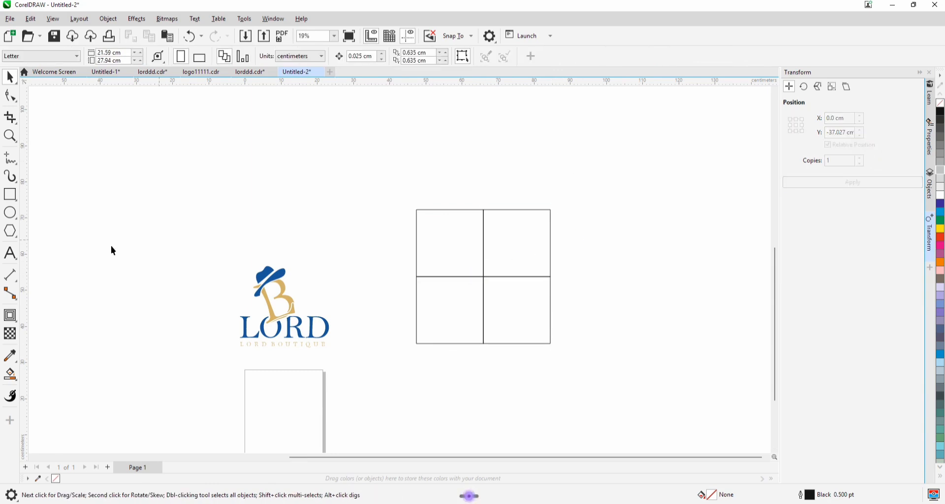
- Fill the grid's lower-right square with the logo's blue and its upper-left square with the gold sampled from the monogram
left_click(10, 356)
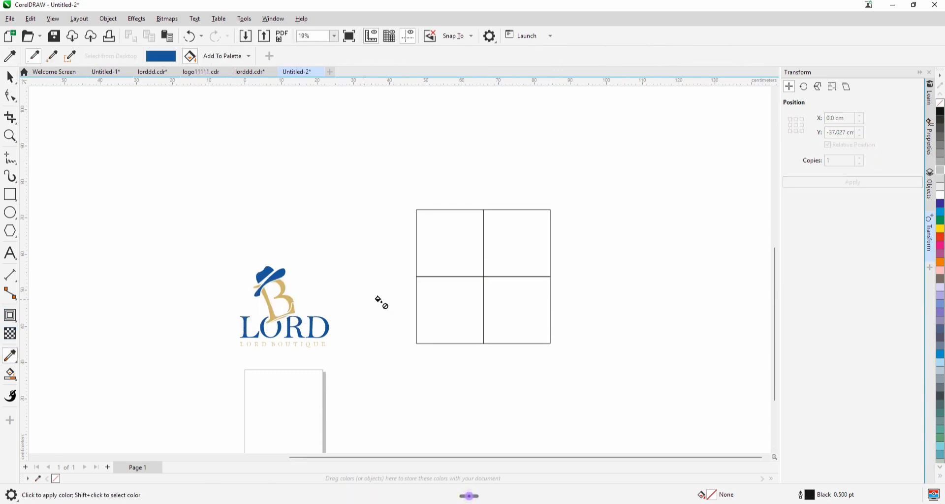
left_click(504, 302)
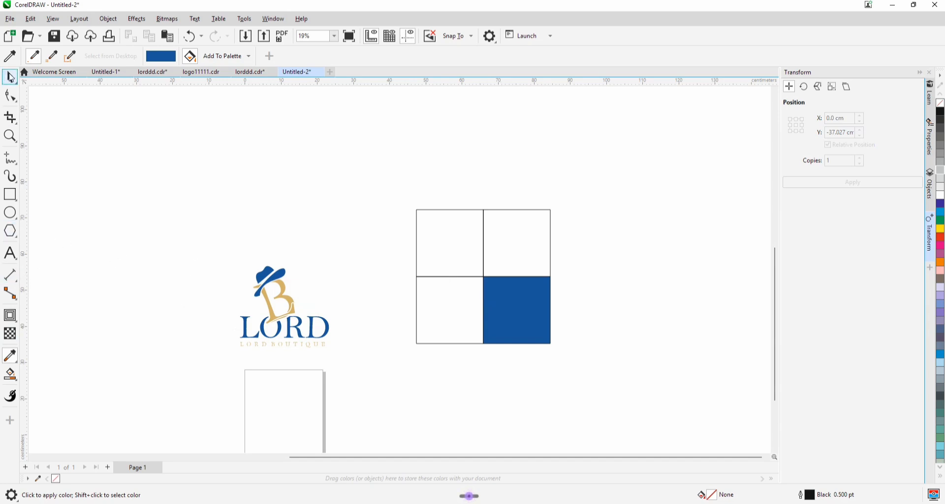
left_click(10, 355)
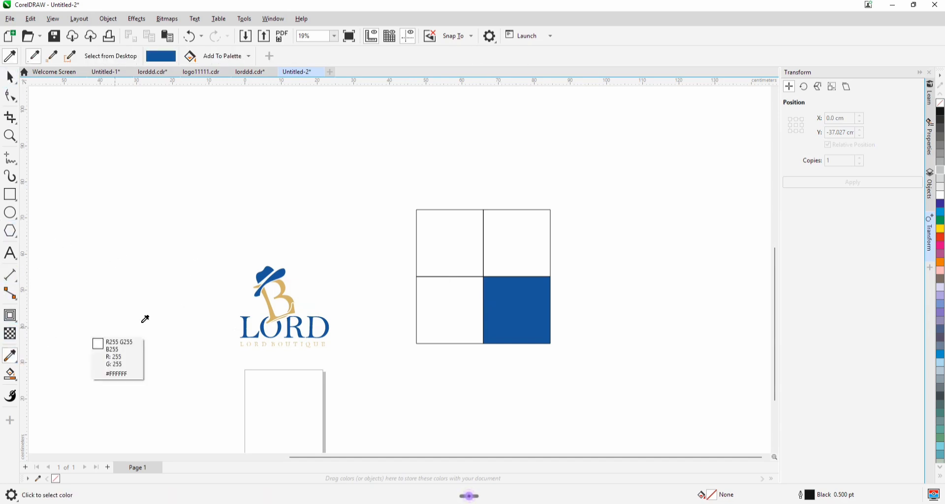
left_click(285, 292)
left_click(455, 244)
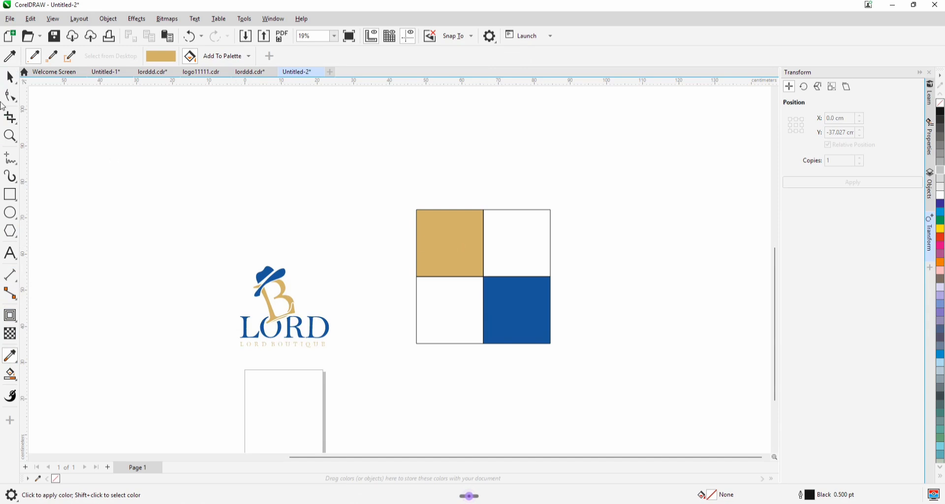
- Fill the grid's upper-right square with light grey, C0 M0 Y0 K30
left_click(8, 79)
left_click(445, 305)
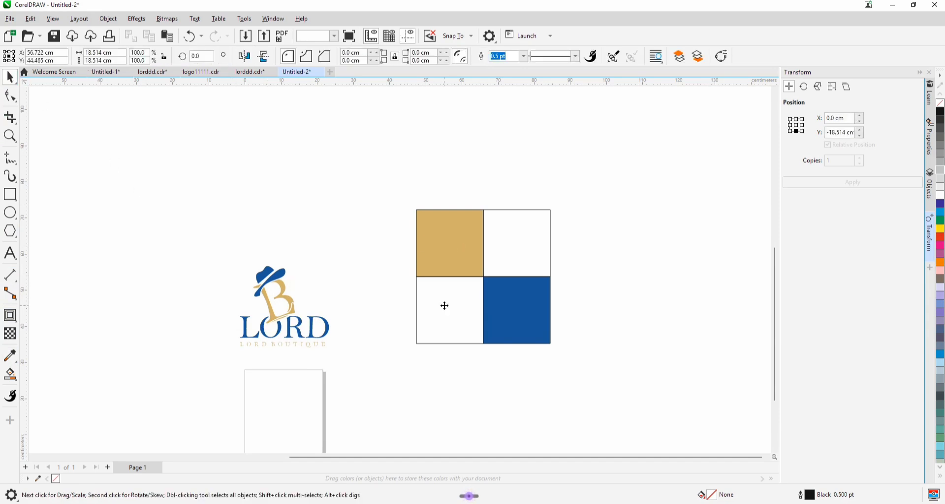
left_click(510, 235)
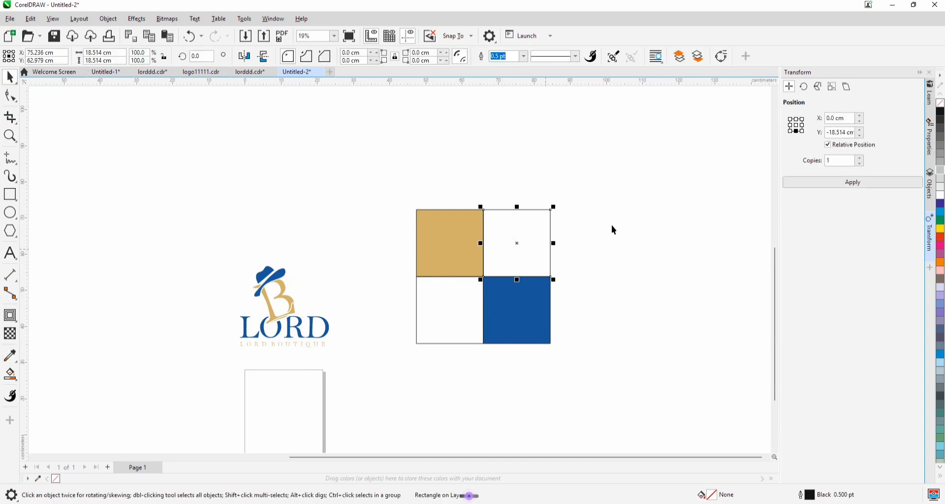
left_click(940, 176)
left_click(244, 268)
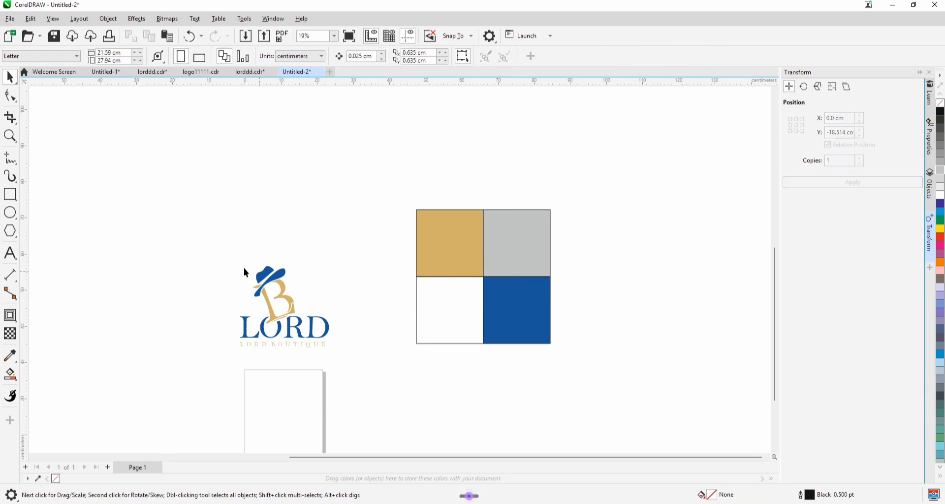
- Scale the whole logo down to about 17.8 cm wide and place a copy over the white lower-left square
left_click_drag(352, 359, 353, 364)
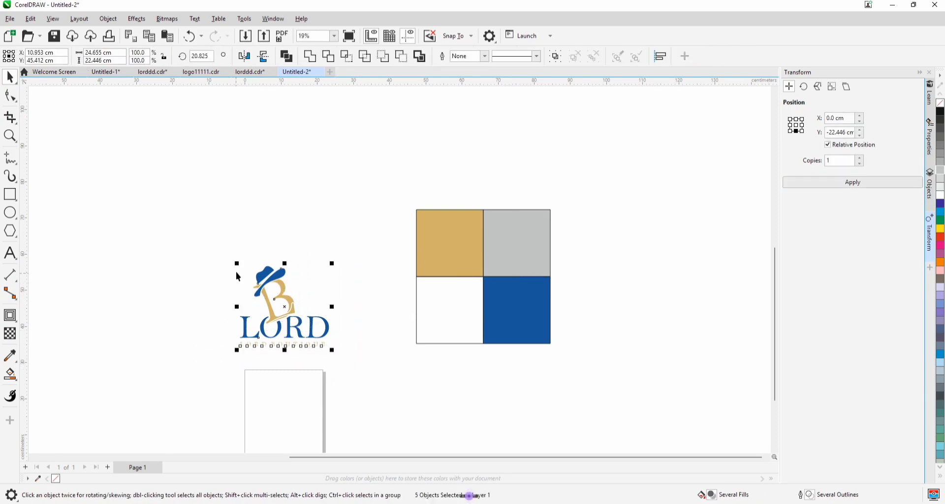
left_click_drag(235, 263, 264, 287)
scroll(304, 317, "up", 2)
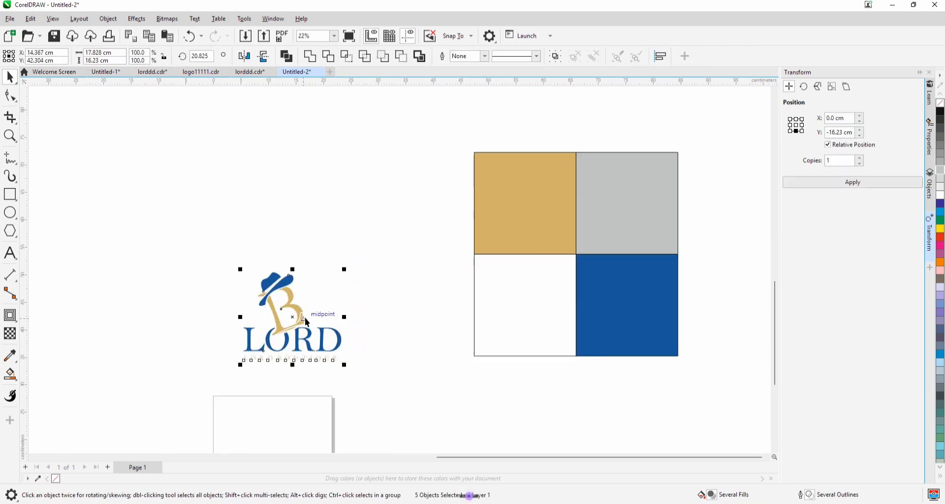
left_click_drag(303, 316, 532, 303)
right_click(532, 302)
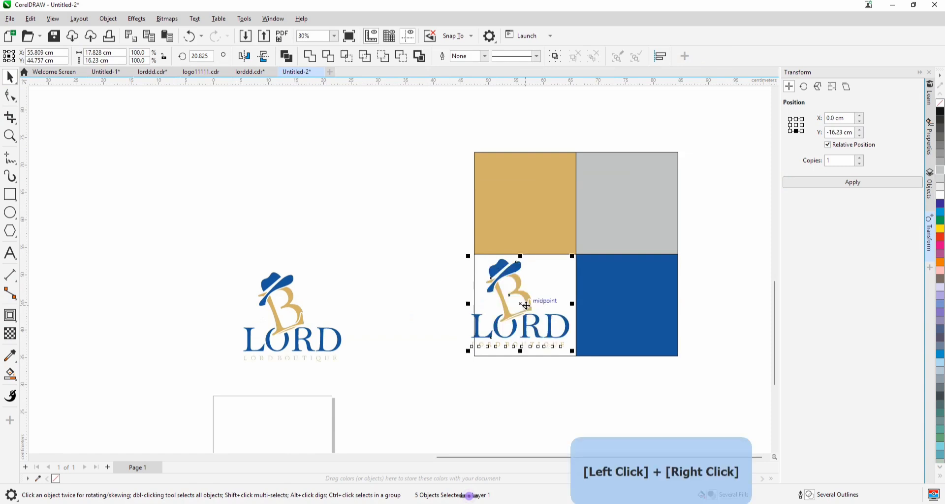
- Scale the logo copy down to about 14.6 cm wide and centre it within the white square
scroll(528, 280, "up", 2)
left_click_drag(439, 245, 466, 268)
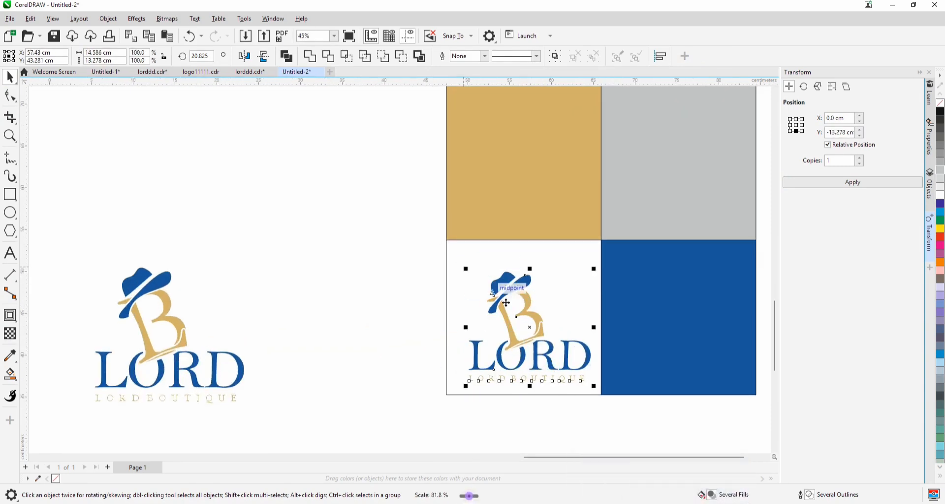
scroll(526, 315, "up", 2)
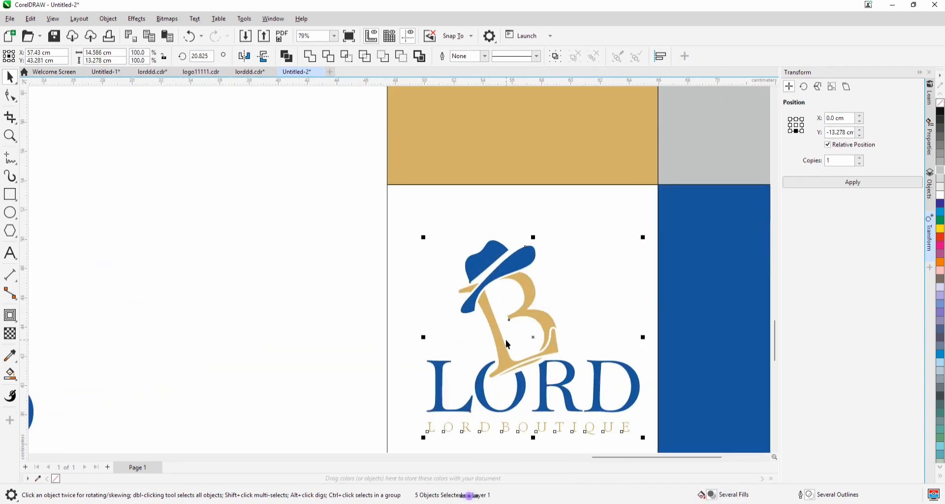
left_click_drag(506, 339, 487, 335)
scroll(486, 334, "down", 2)
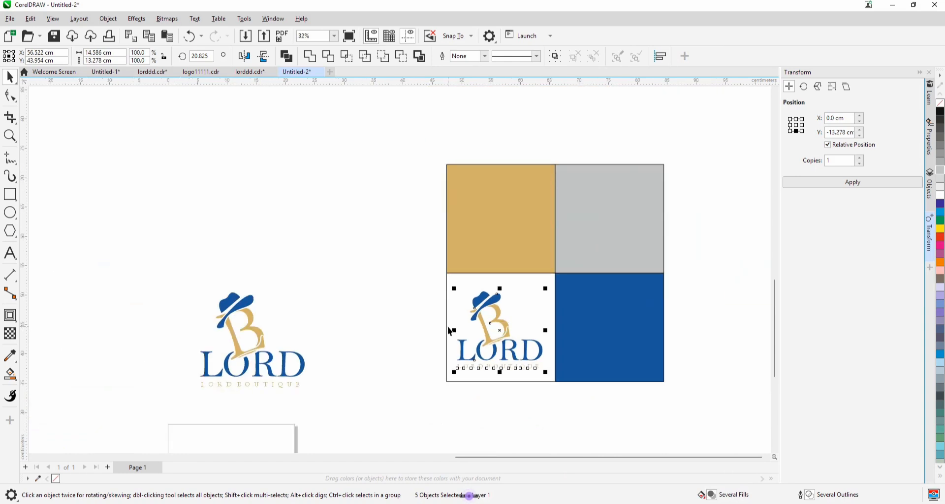
- Fill the grid's upper-right square with dark grey, C0 M0 Y0 K80
left_click(601, 236)
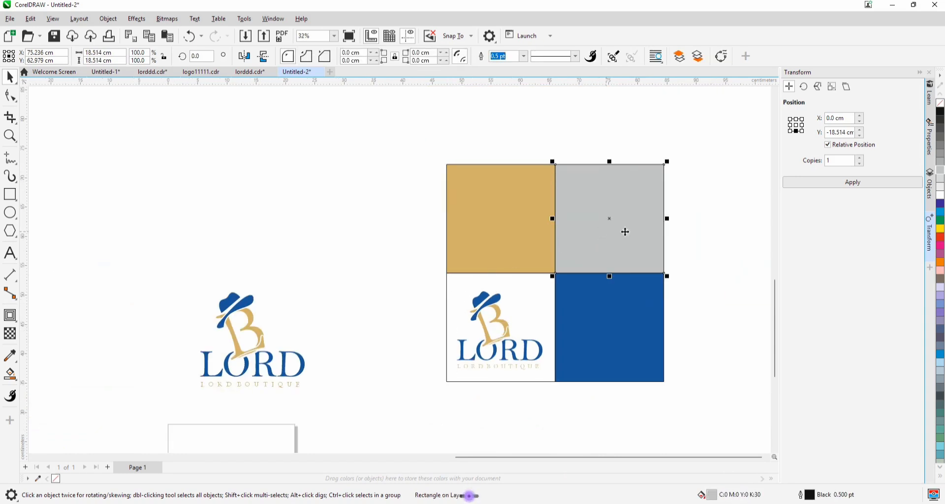
left_click(942, 130)
scroll(547, 148, "up", 3)
scroll(548, 114, "down", 1)
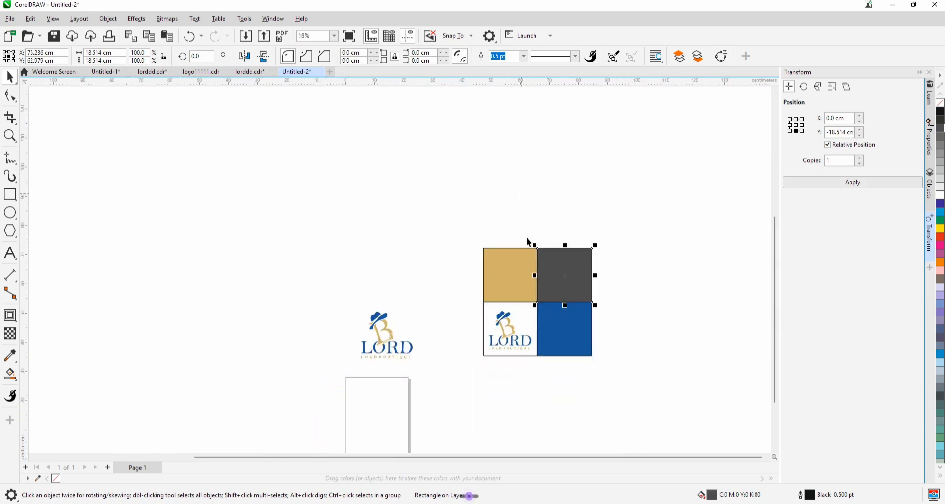
- Place a copy of the white square's logo centred over the dark grey upper-right square
scroll(529, 243, "up", 2)
left_click_drag(360, 257, 470, 341)
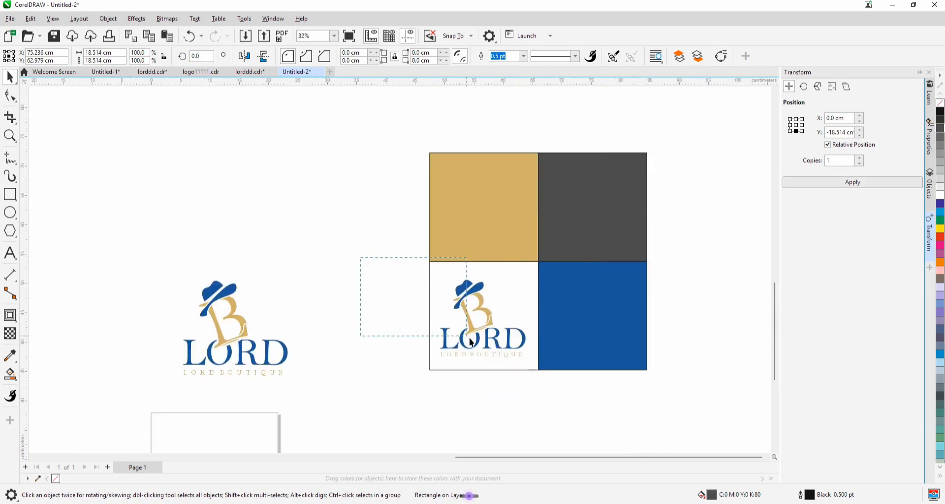
left_click_drag(529, 363, 533, 364)
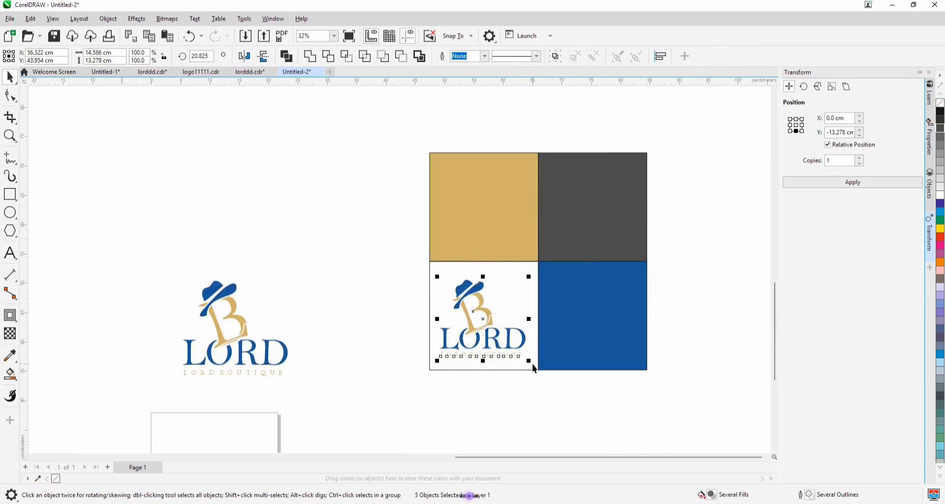
key("ctrl+v")
left_click_drag(474, 327, 593, 218)
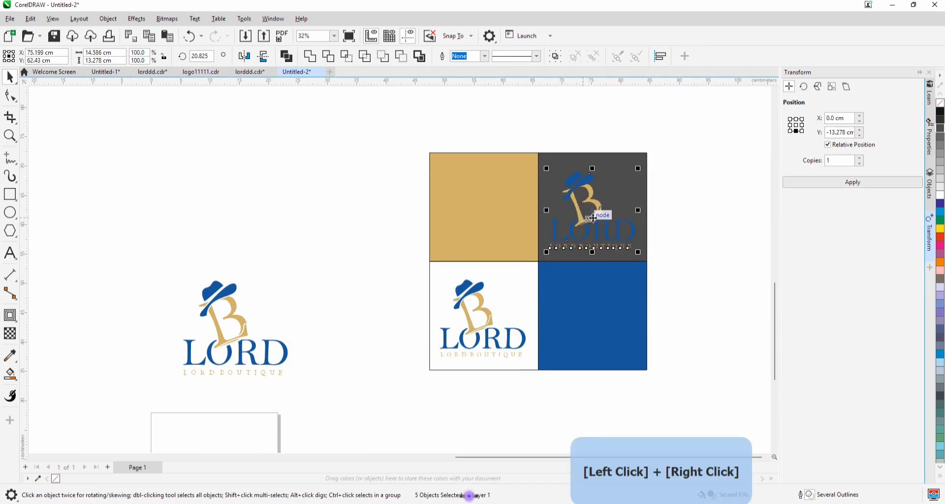
left_click(699, 226)
- Fill the LORD wordmark and both hat pieces on the dark grey square with white
scroll(590, 221, "up", 1)
left_click(601, 237)
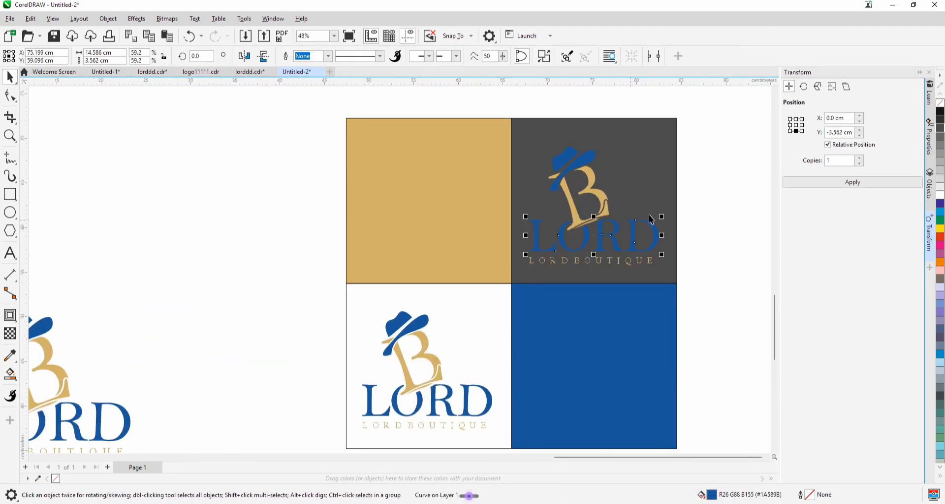
left_click(940, 197)
left_click(568, 157)
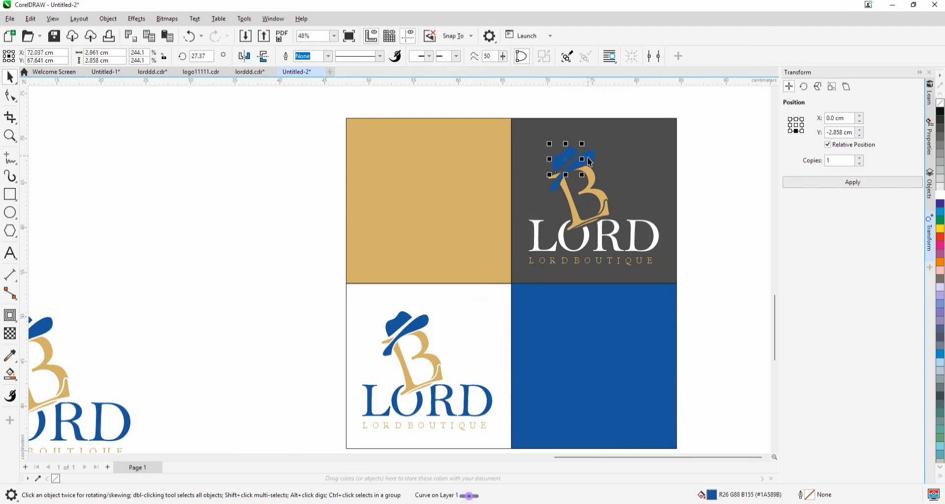
left_click(591, 165, "shift")
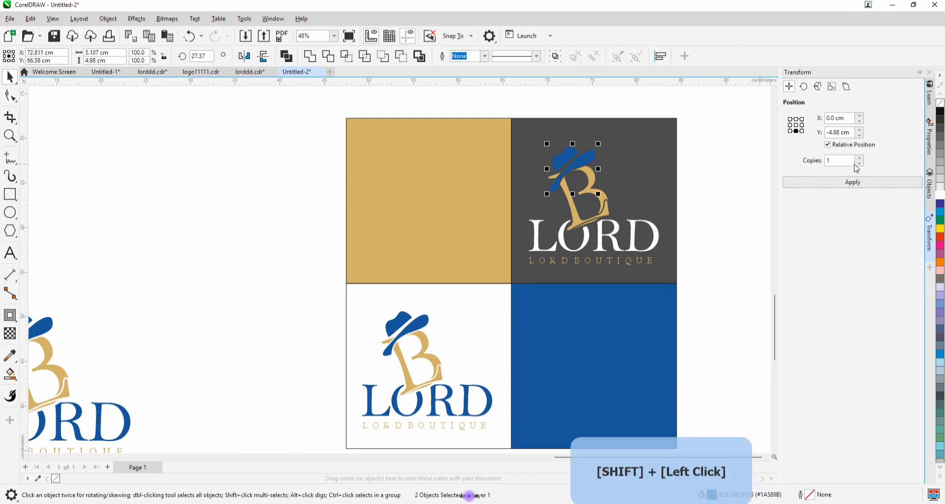
left_click(940, 196)
scroll(566, 212, "down", 1)
left_click(287, 248)
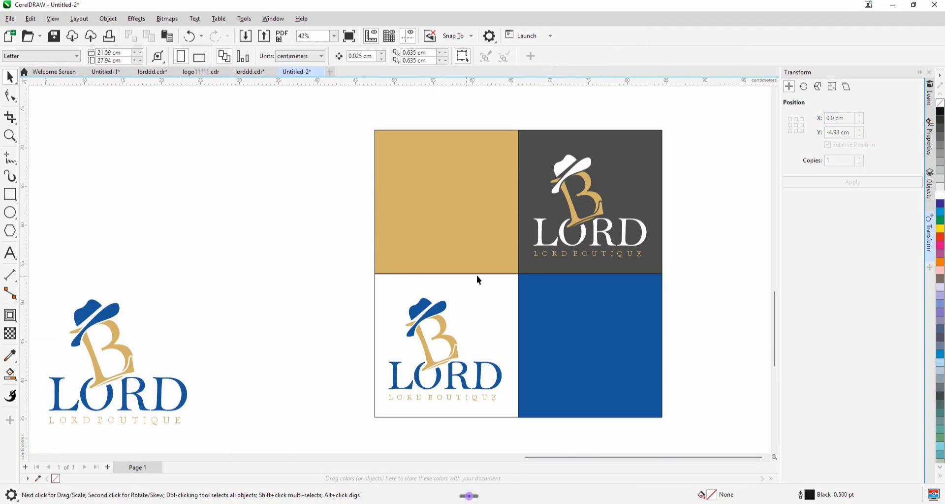
- Copy the white square's logo straight across onto the blue square and fill the whole copy with white
scroll(462, 279, "down", 1)
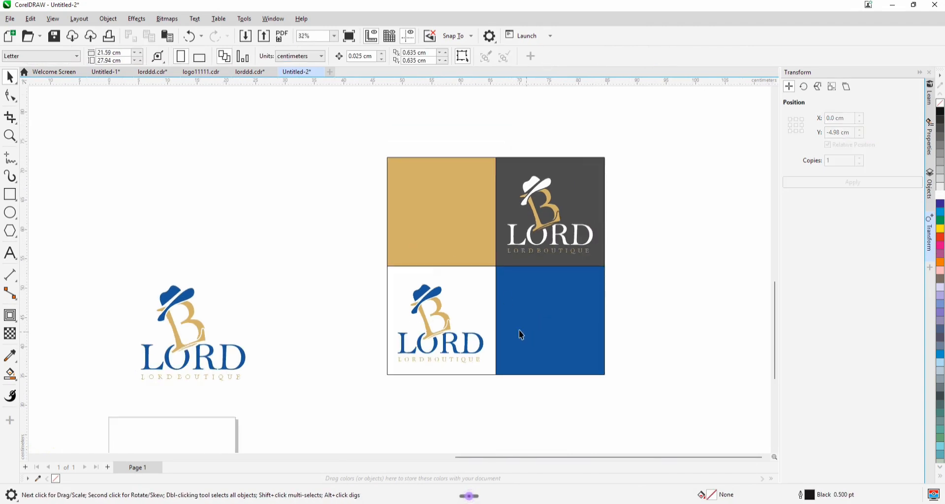
left_click_drag(316, 277, 489, 366)
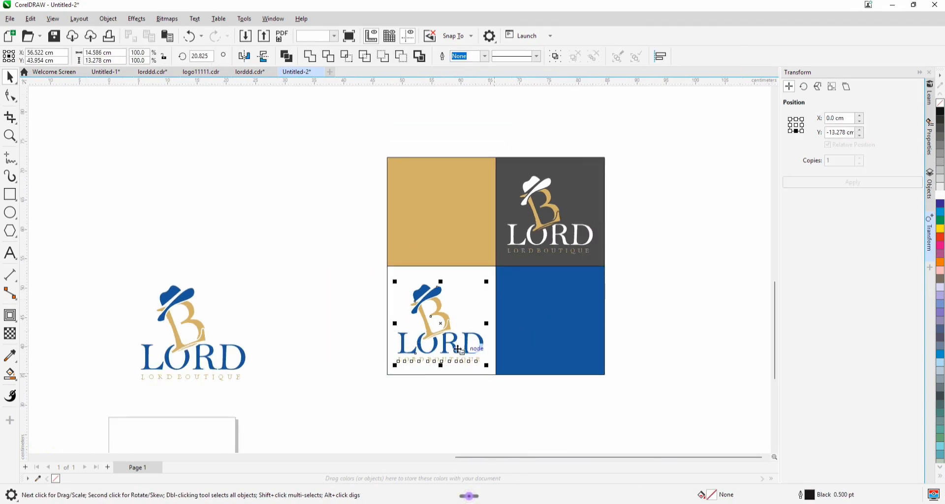
left_click_drag(438, 333, 553, 330)
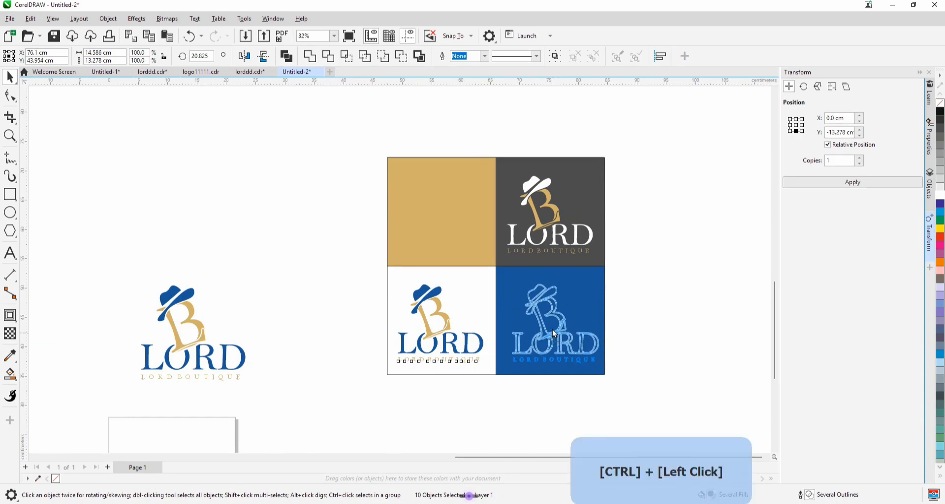
right_click(553, 330, "ctrl")
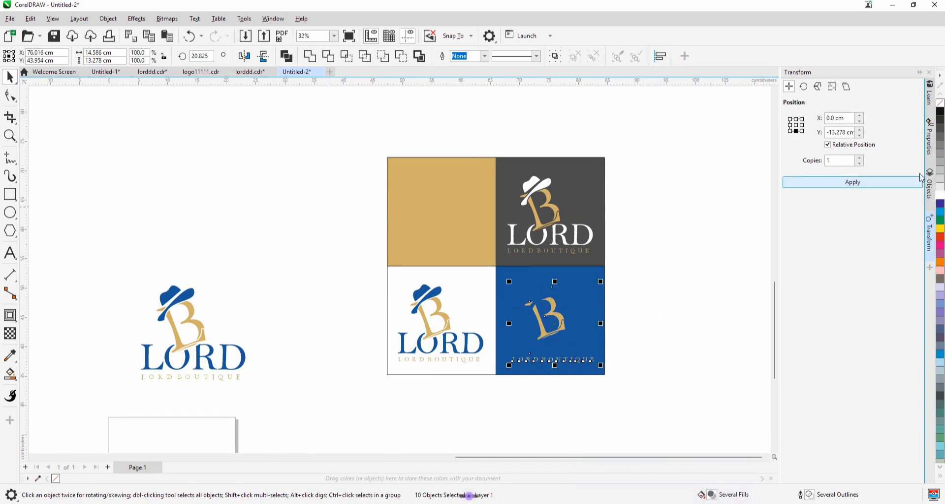
left_click(941, 197)
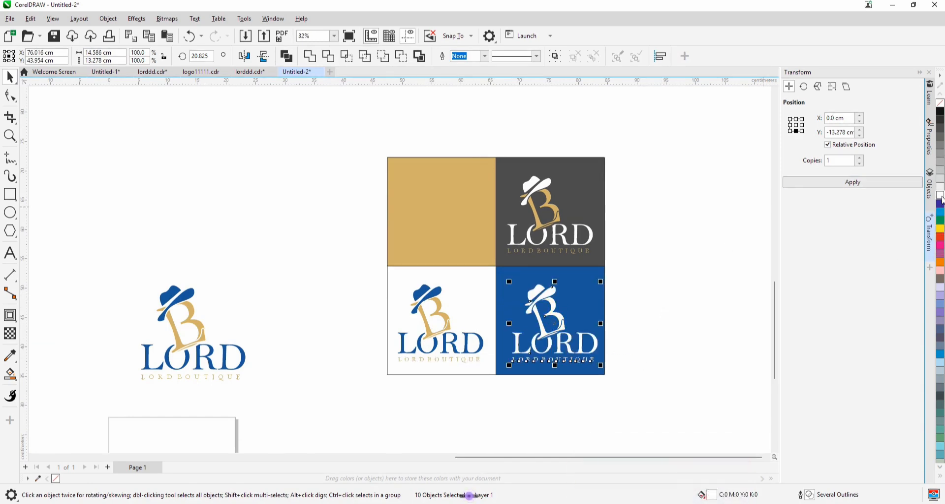
left_click(710, 291)
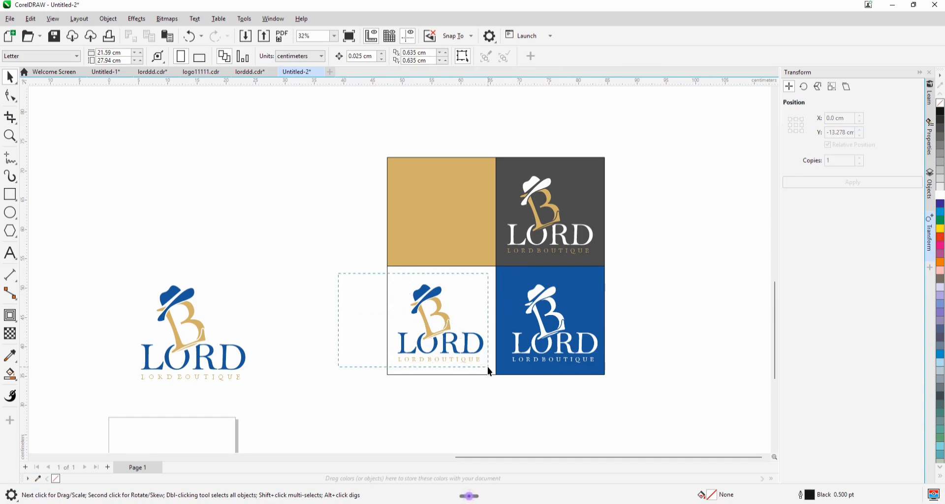
- Copy the white square's logo straight up onto the gold square
left_click_drag(490, 368, 491, 368)
left_click_drag(438, 328, 433, 223)
right_click(433, 223, "ctrl")
left_click(326, 215)
scroll(461, 189, "up", 1)
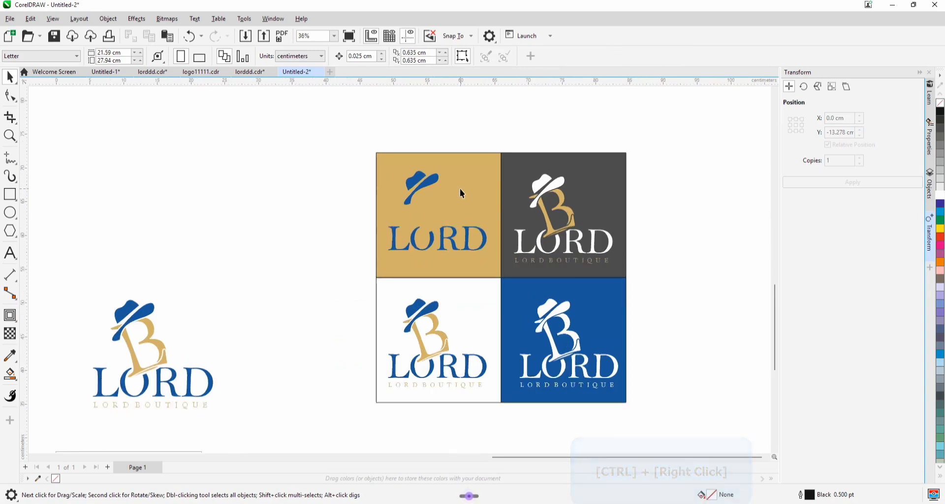
- Fill the B monogram and the LORD BOUTIQUE tagline on the gold square with white
scroll(462, 193, "up", 1)
left_click(418, 196)
left_click(421, 203)
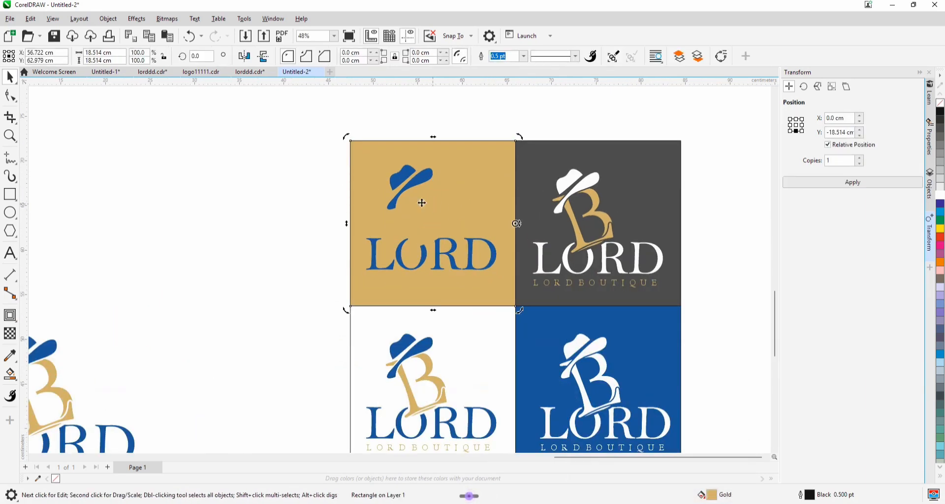
left_click(251, 204)
scroll(433, 211, "down", 1)
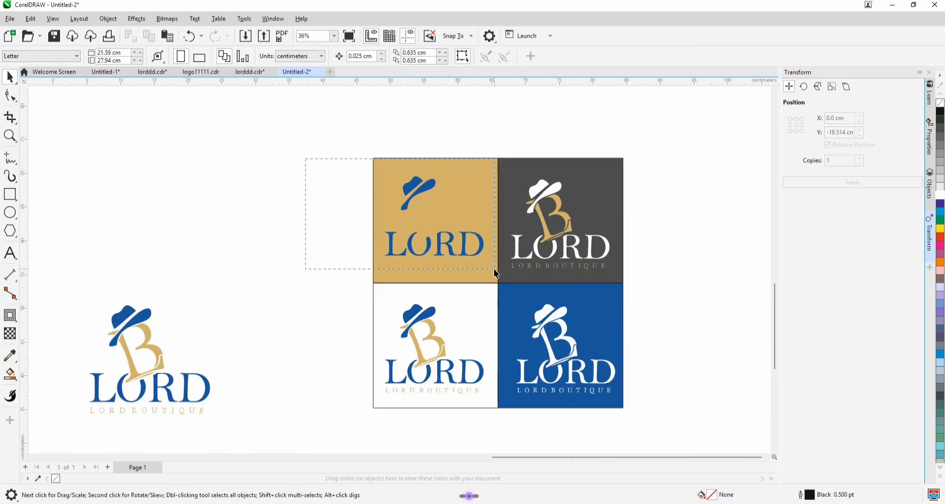
left_click(426, 198)
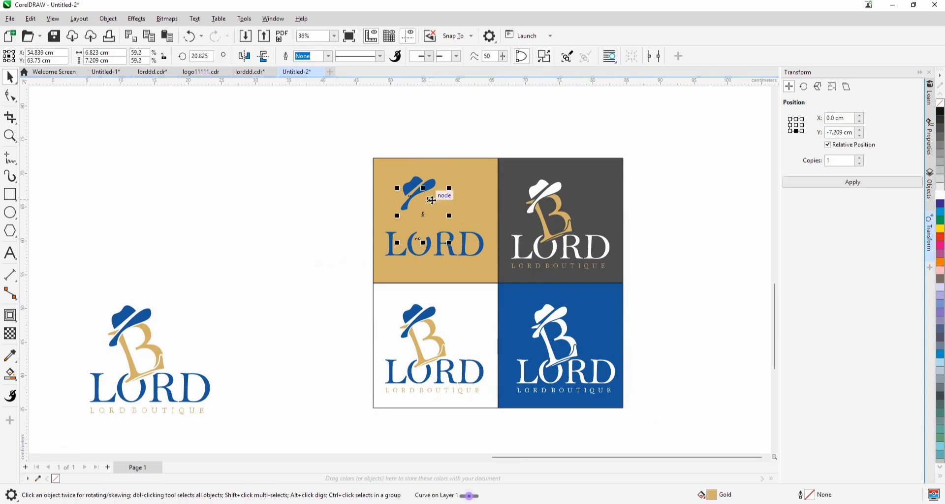
left_click(940, 197)
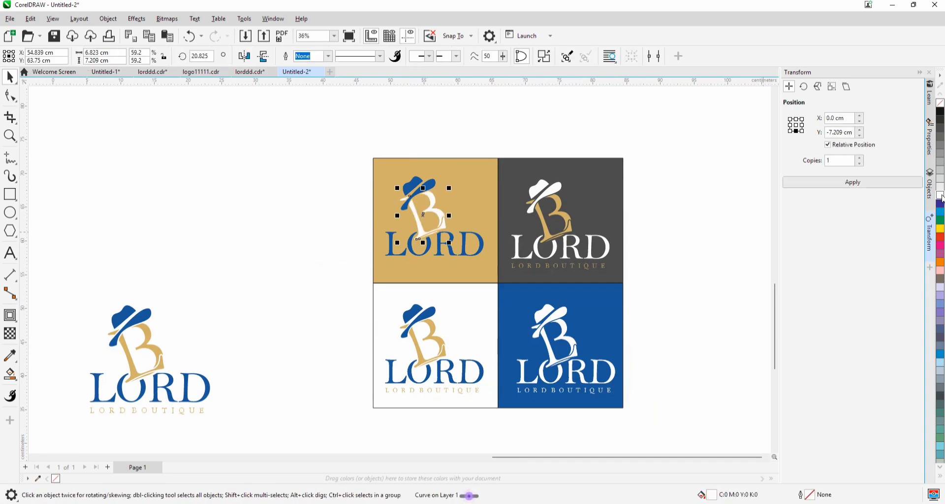
scroll(433, 279, "up", 3)
left_click(432, 273)
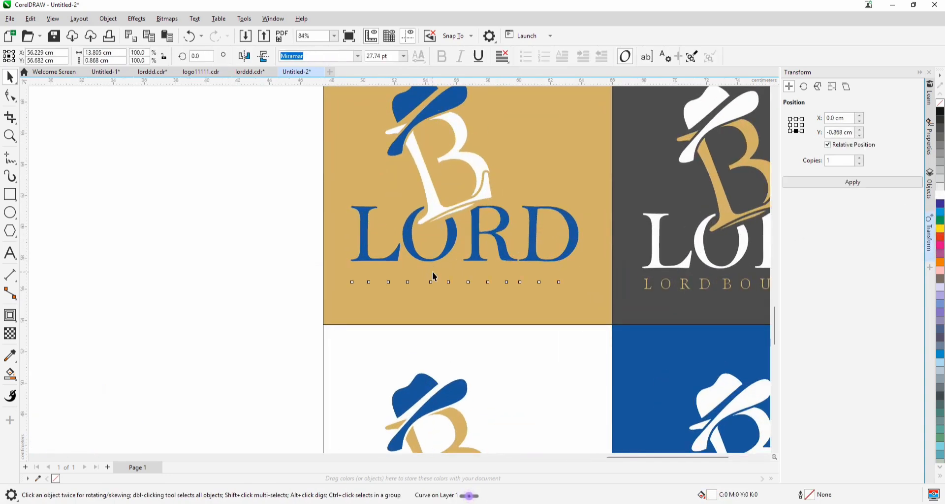
scroll(489, 196, "down", 4)
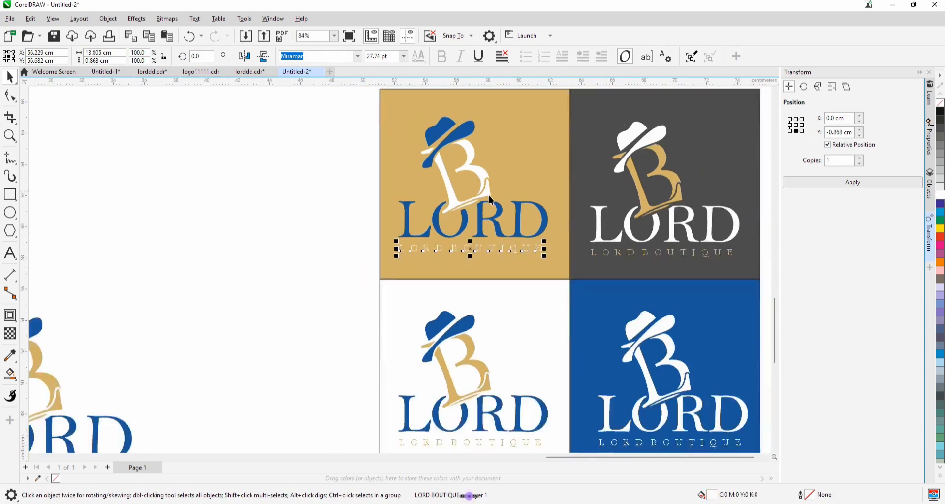
left_click(385, 276)
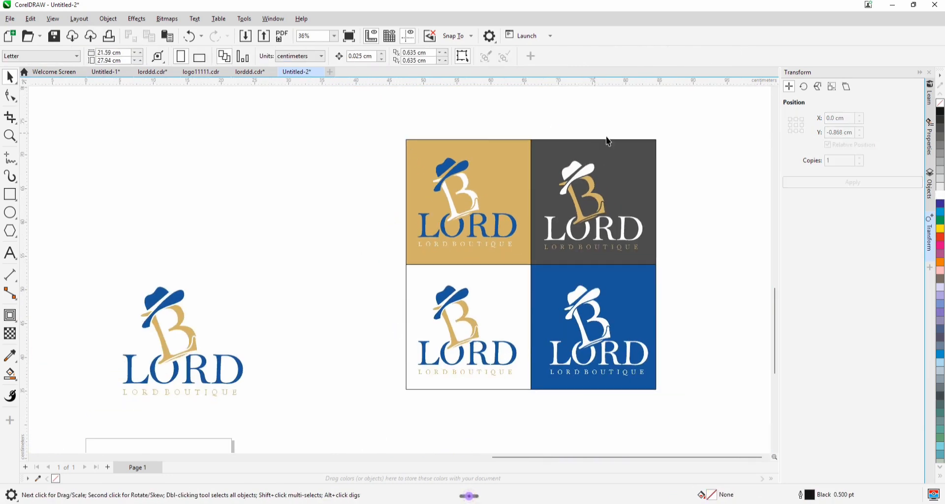
- Change the outline colour of all four grid squares to very light grey
left_click(650, 161)
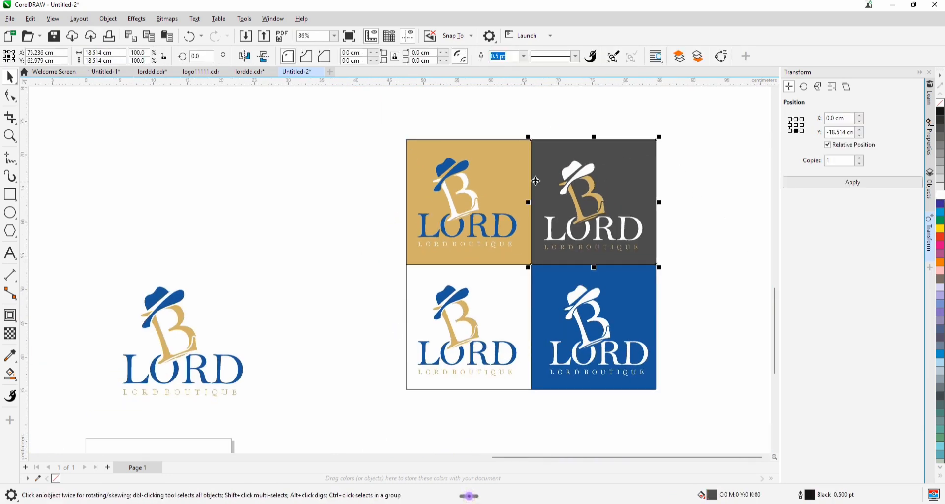
left_click(505, 168, "shift")
left_click(631, 291, "shift")
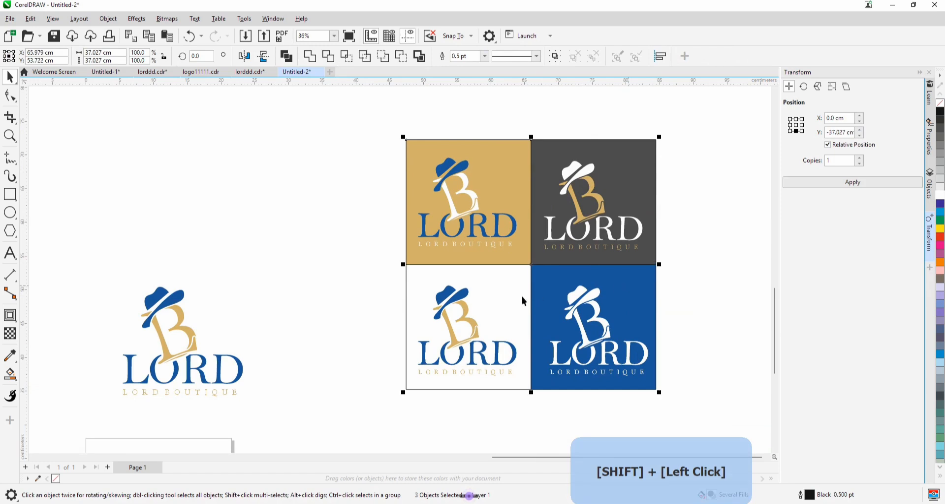
left_click(507, 298, "shift")
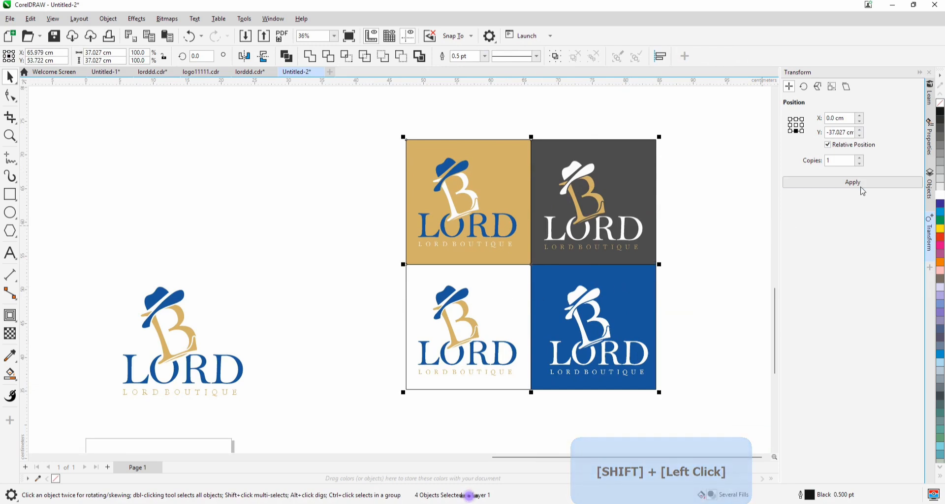
right_click(940, 186)
left_click(322, 212)
scroll(425, 275, "down", 1)
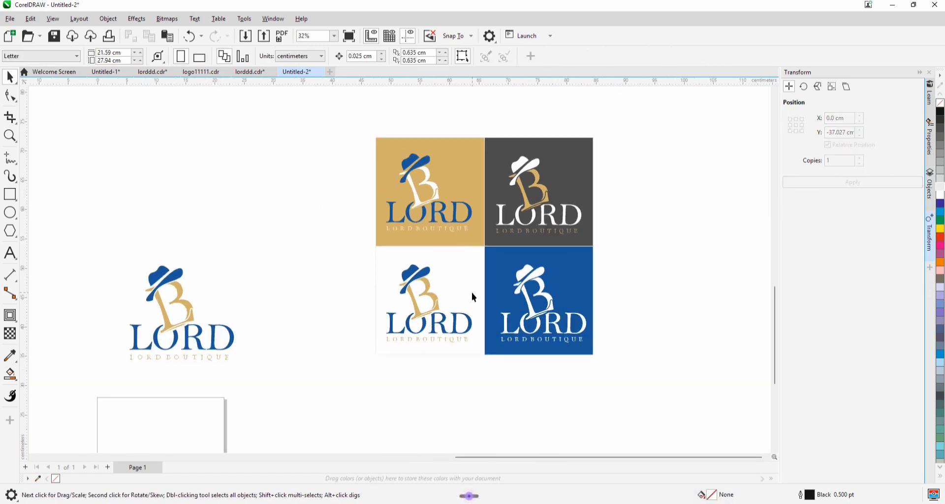
- Export only the blue-and-gold logo on the white square as a transparent 24-bit PNG named LOGO1 in the logo folder
scroll(631, 202, "up", 1)
scroll(526, 240, "up", 1)
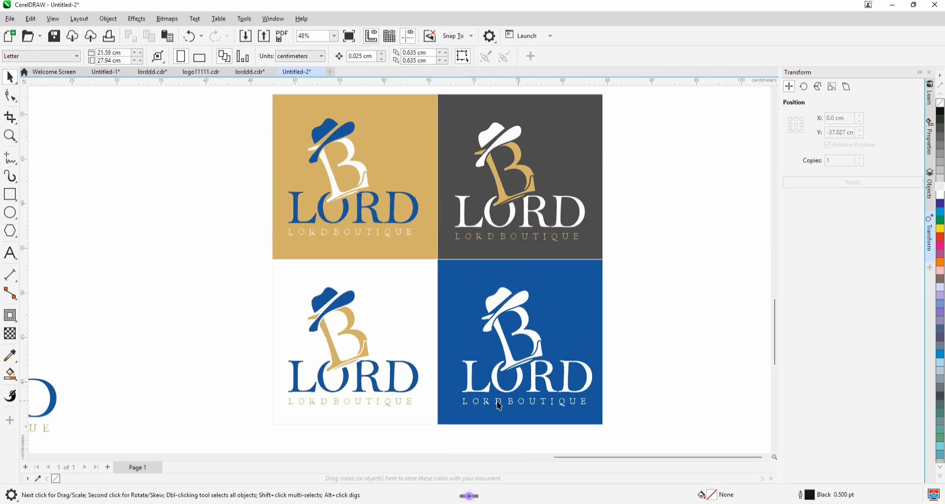
scroll(461, 252, "down", 1)
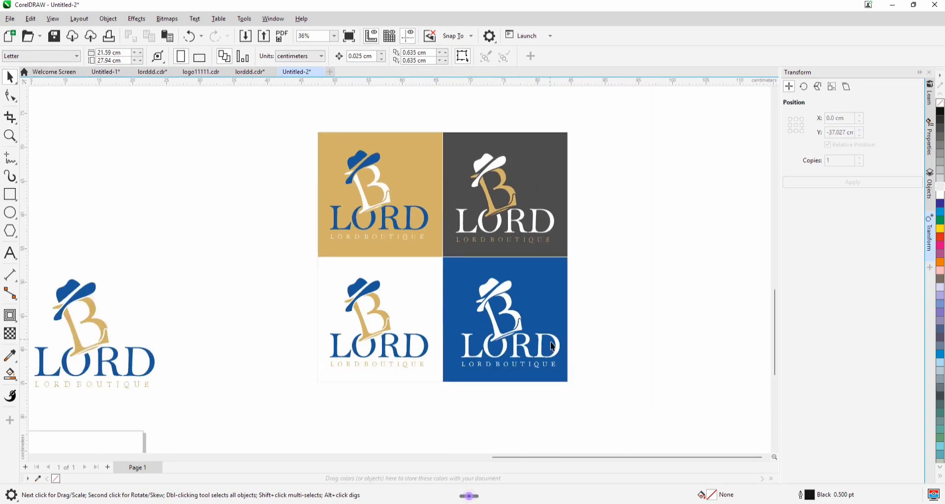
left_click_drag(590, 423, 590, 362)
left_click_drag(439, 394, 439, 394)
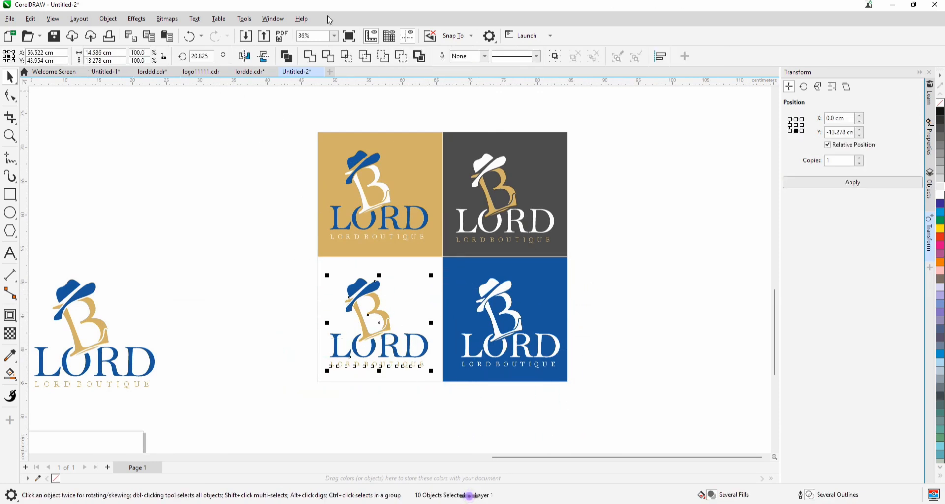
left_click(263, 44)
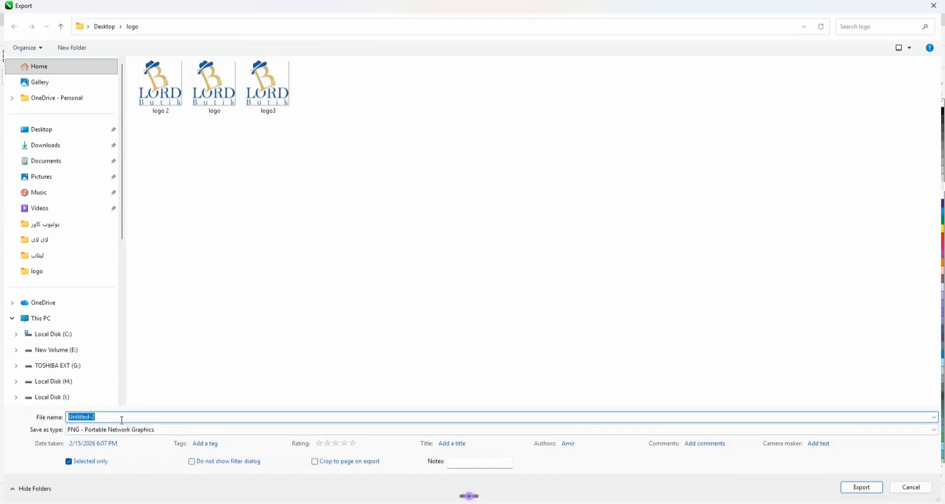
type("l")
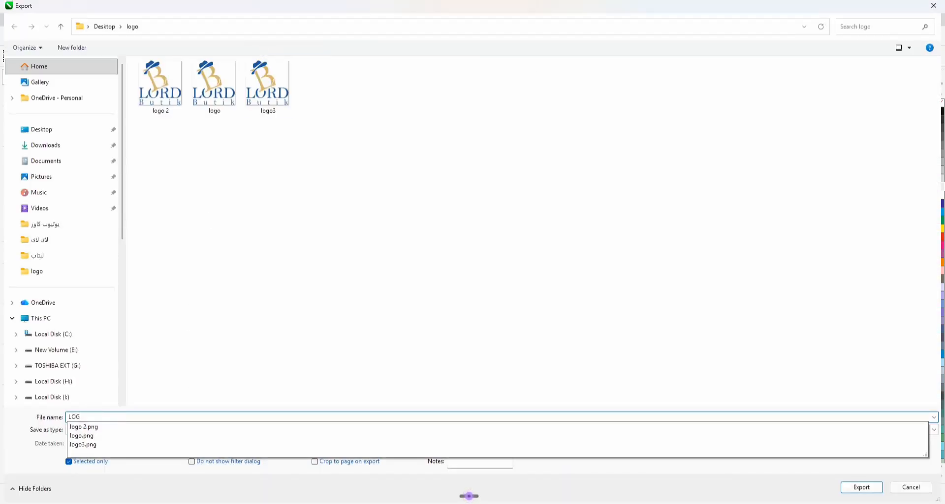
type("OGO1")
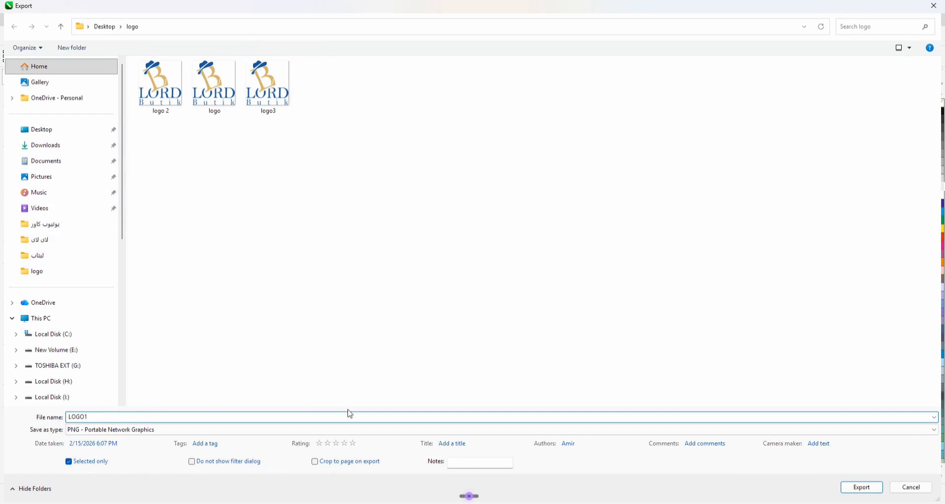
left_click(861, 489)
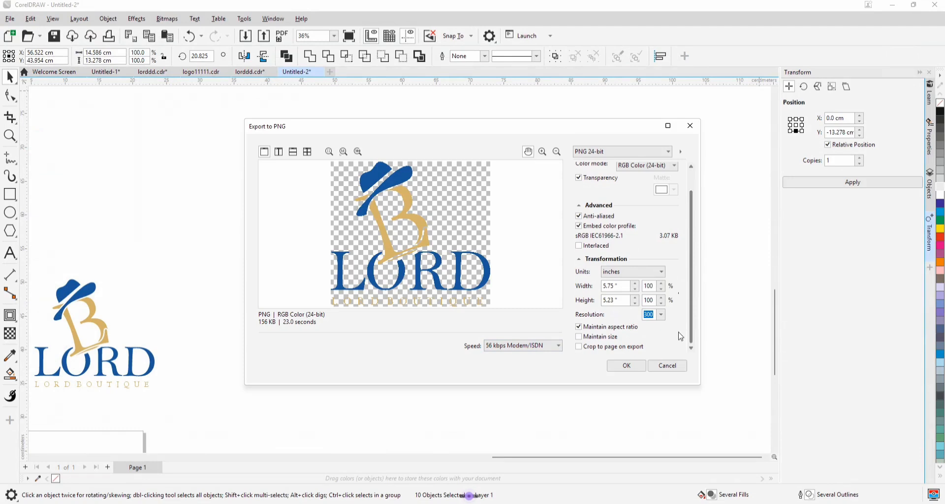
left_click(625, 367)
- Export only the white logo on the blue square as a transparent 24-bit PNG named LOGO2 in the logo folder
left_click_drag(605, 417, 450, 269)
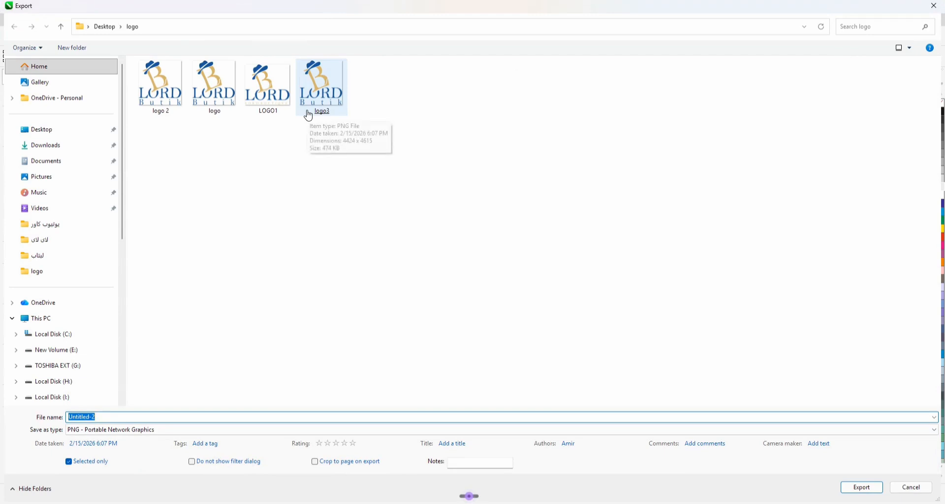
type("LOGO2")
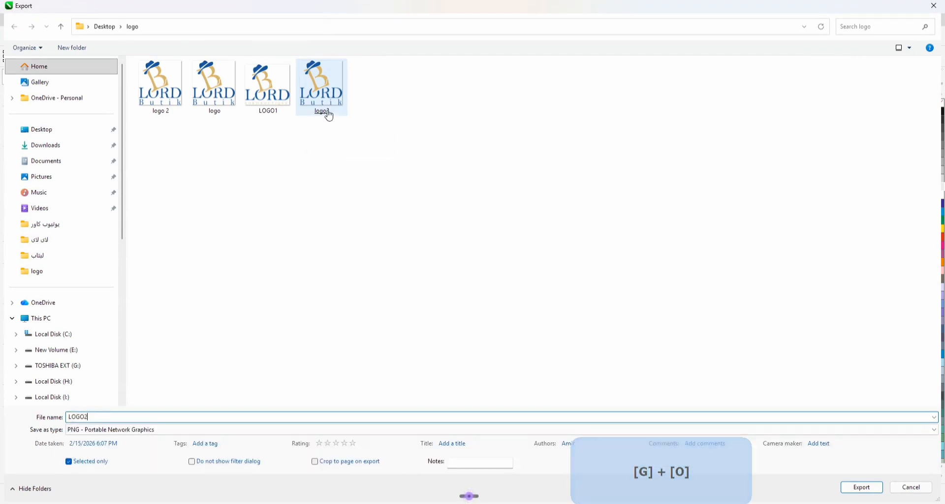
left_click(853, 492)
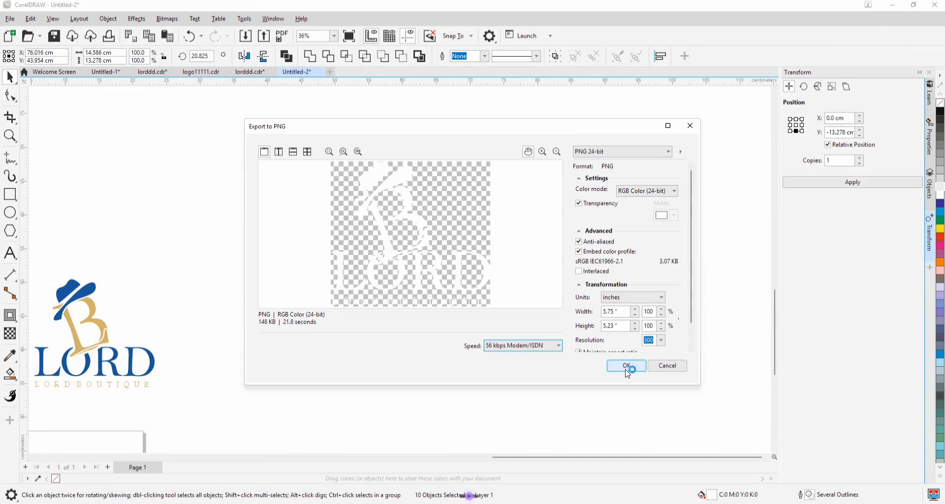
left_click(626, 367)
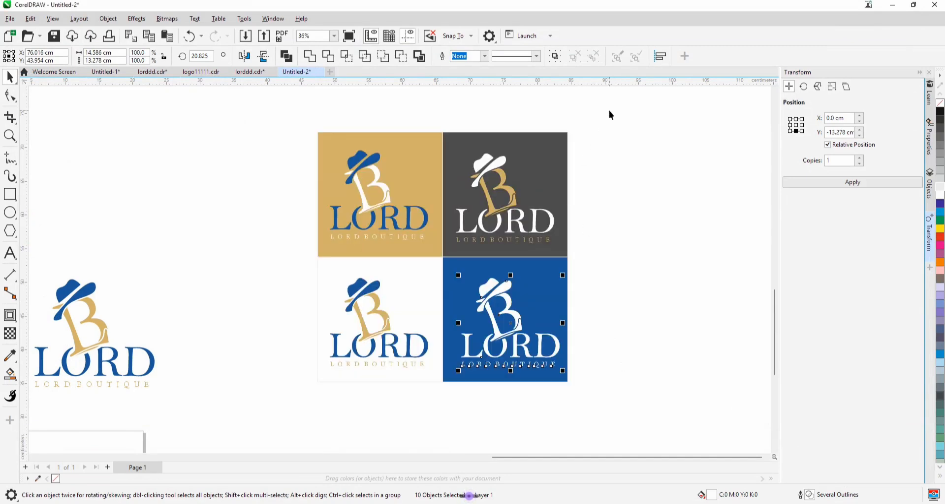
- Select only the white-and-gold logo on the dark grey square
left_click_drag(610, 116, 451, 250)
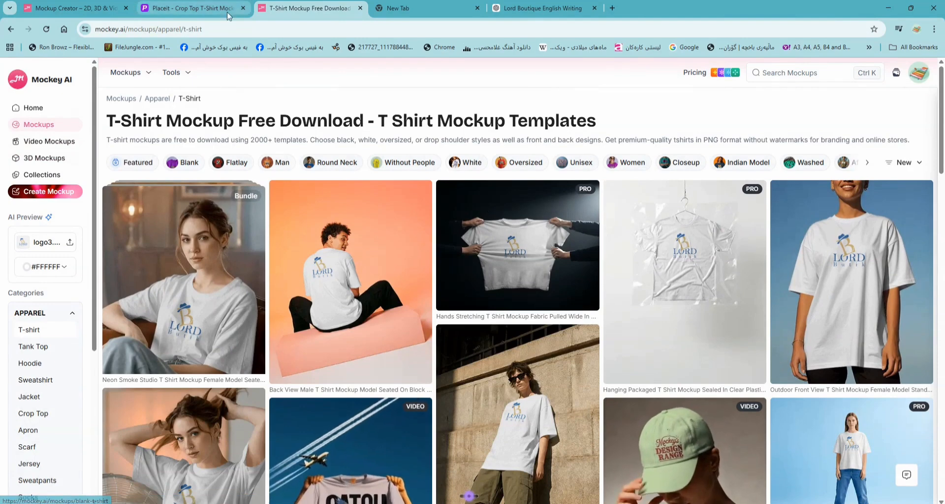
- Switch to the Placeit crop top mockup in the browser and replace the shirt's design with LOGO1, cropped at full size
left_click(190, 7)
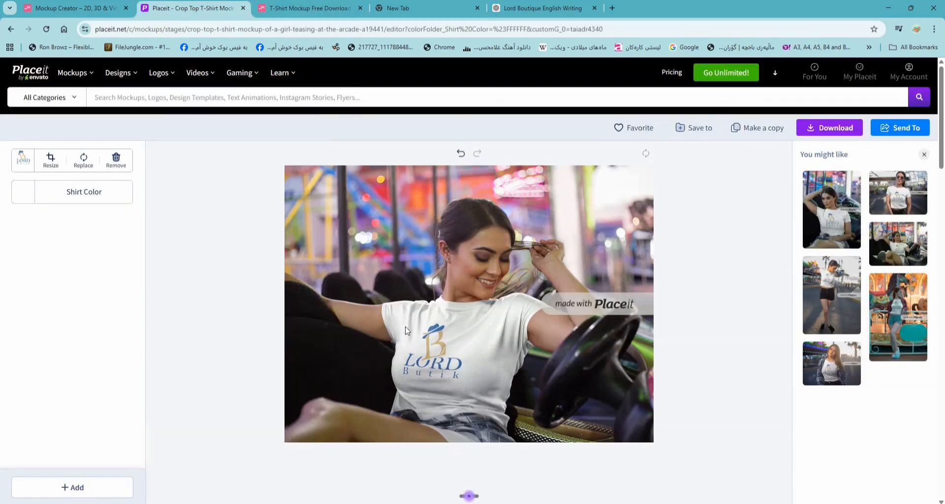
left_click(91, 163)
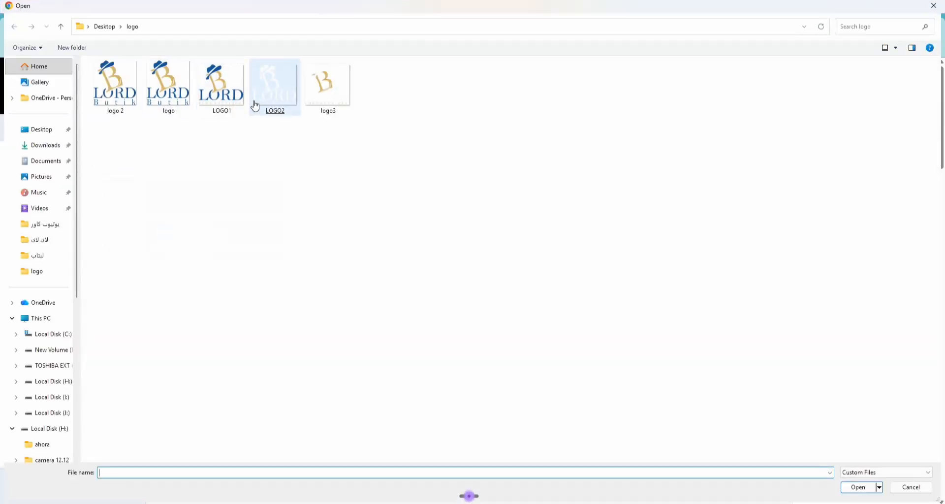
double_click(234, 95)
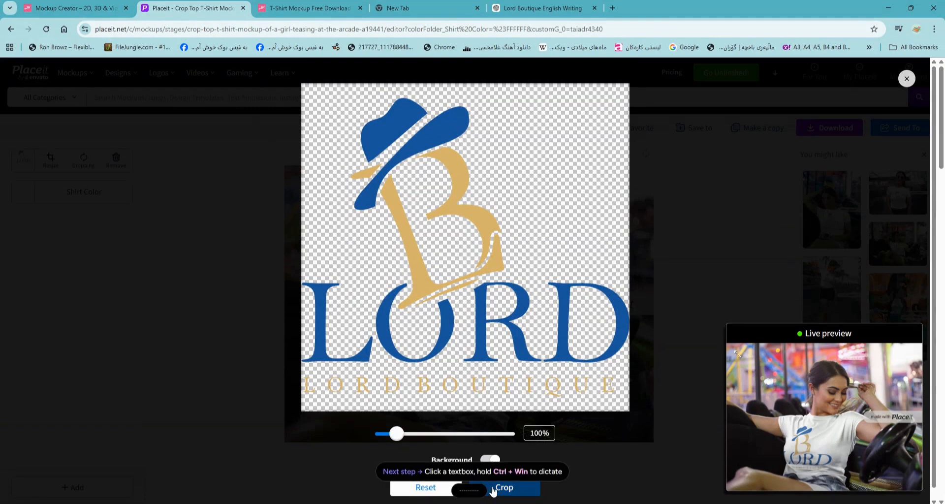
left_click(492, 490)
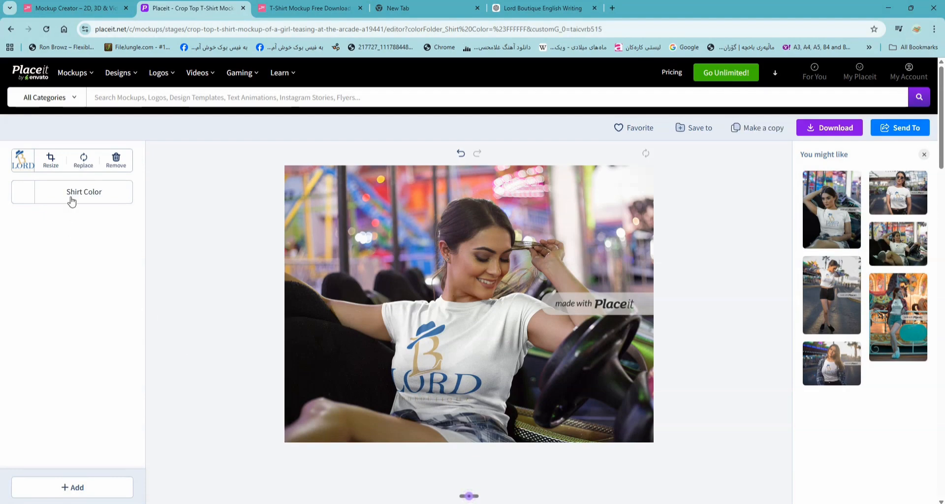
- Resize the logo on the Placeit shirt to 78%, shift it upward within the crop area, and apply the crop
left_click(49, 159)
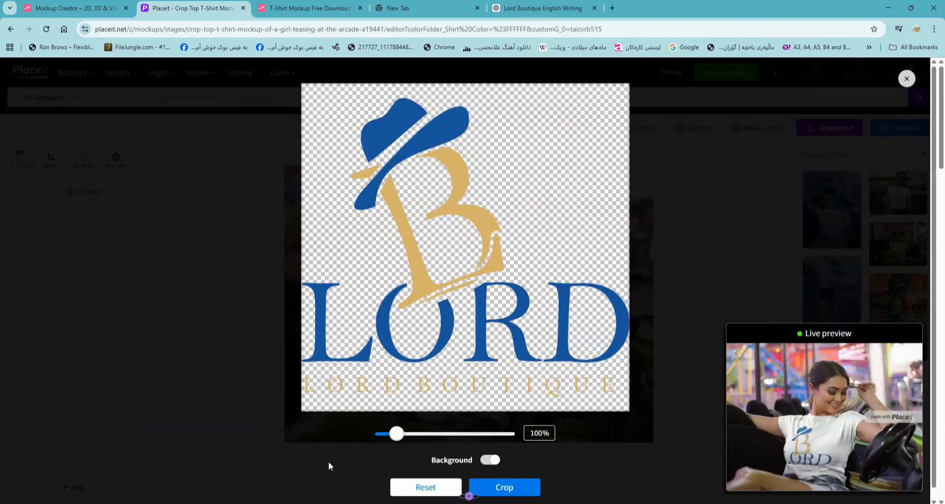
left_click_drag(396, 433, 391, 434)
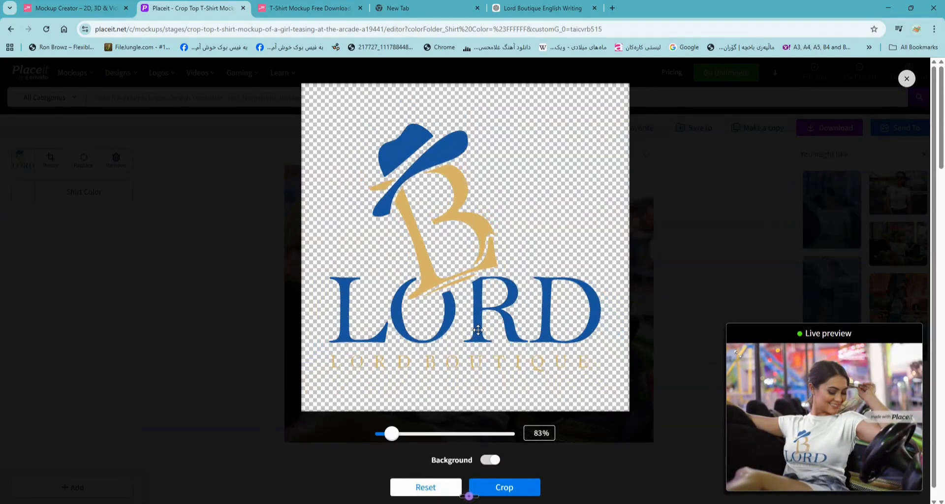
left_click_drag(478, 330, 482, 310)
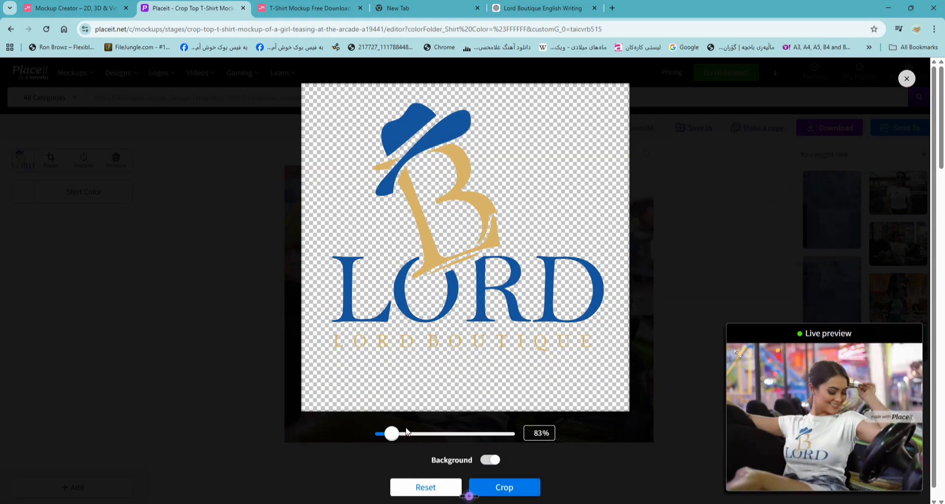
left_click_drag(392, 434, 389, 434)
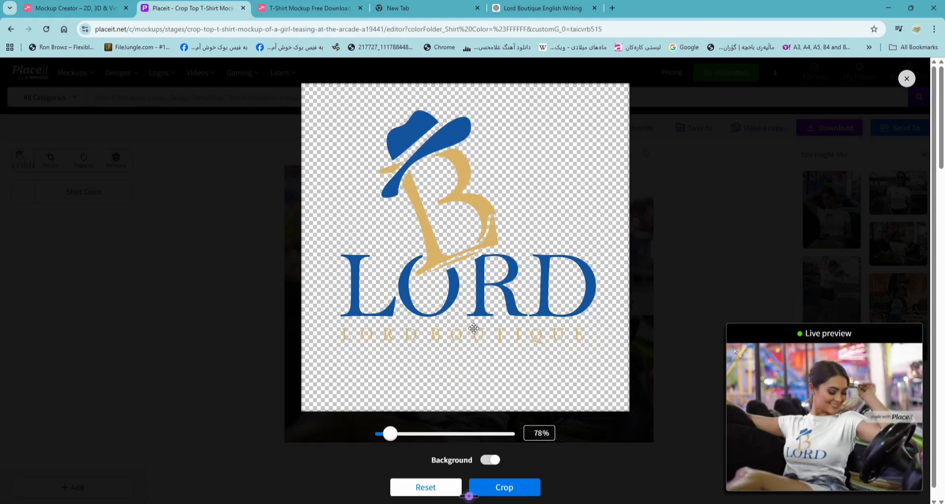
left_click_drag(480, 312, 482, 301)
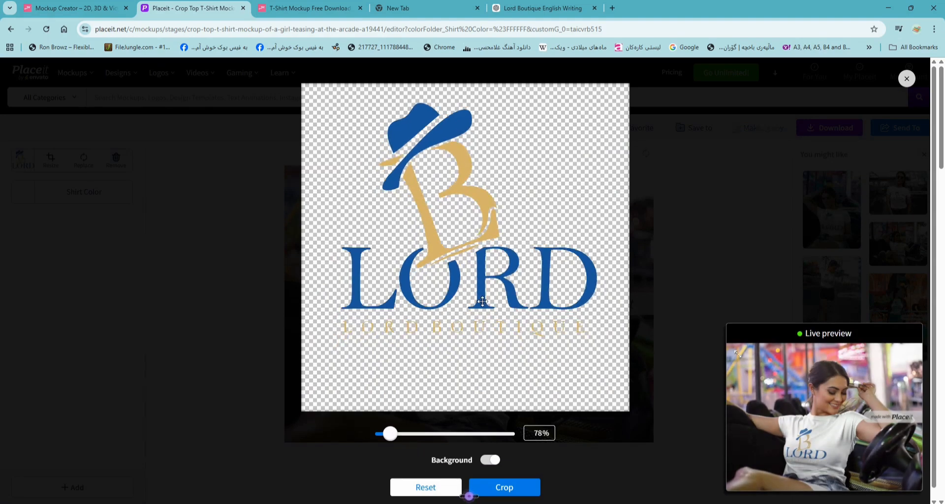
left_click(511, 488)
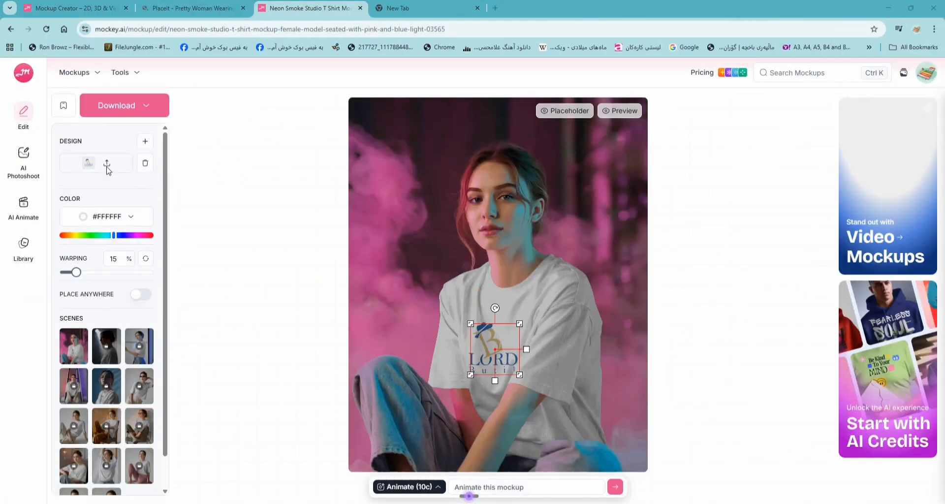
- Replace the design on the Mockey neon smoke T-shirt mockup with LOGO2.png, set the shirt colour to red #D21919, and preview it
left_click(107, 167)
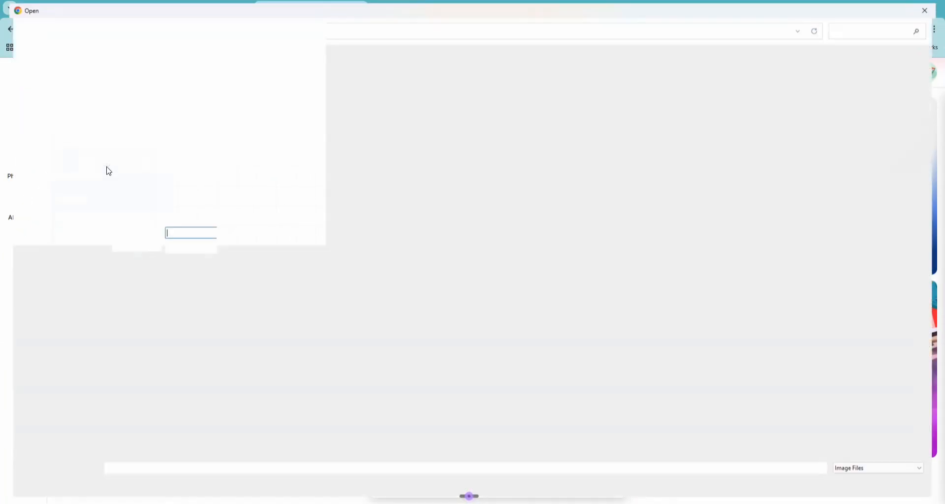
left_click(271, 98)
double_click(271, 98)
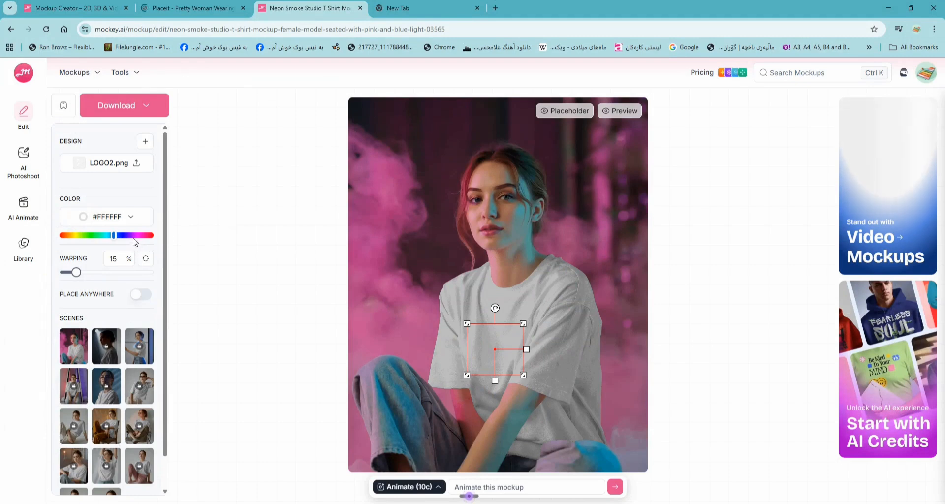
left_click_drag(143, 236, 159, 237)
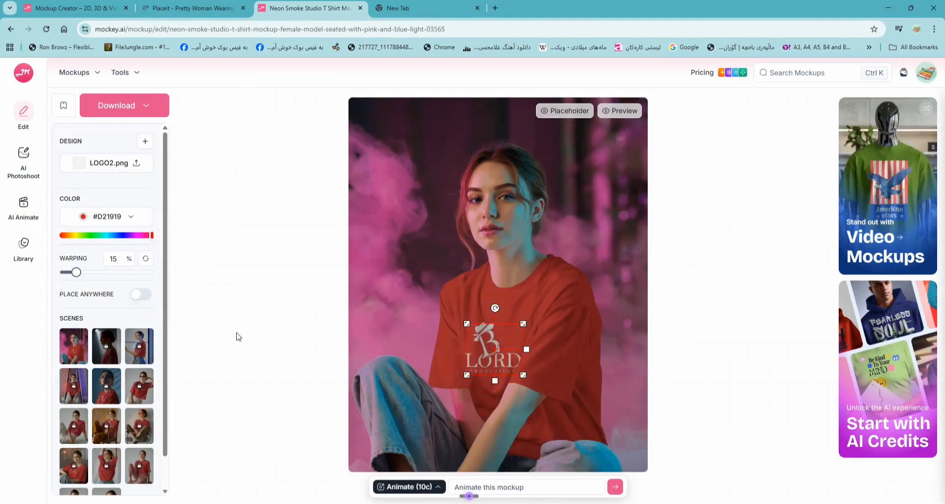
left_click(615, 115)
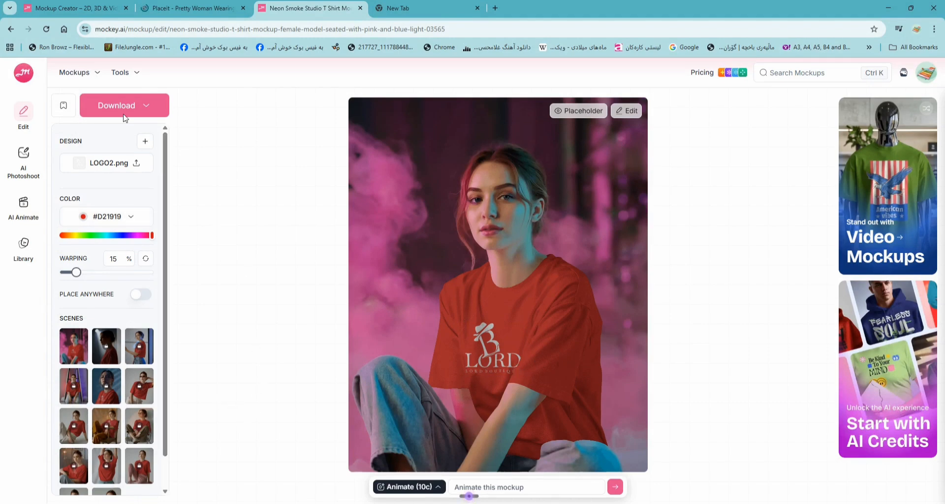
- Switch back to Placeit, look through the related templates, and open the suggested mockup of the woman posing in a crop top tee at the arcade
right_click(10, 29)
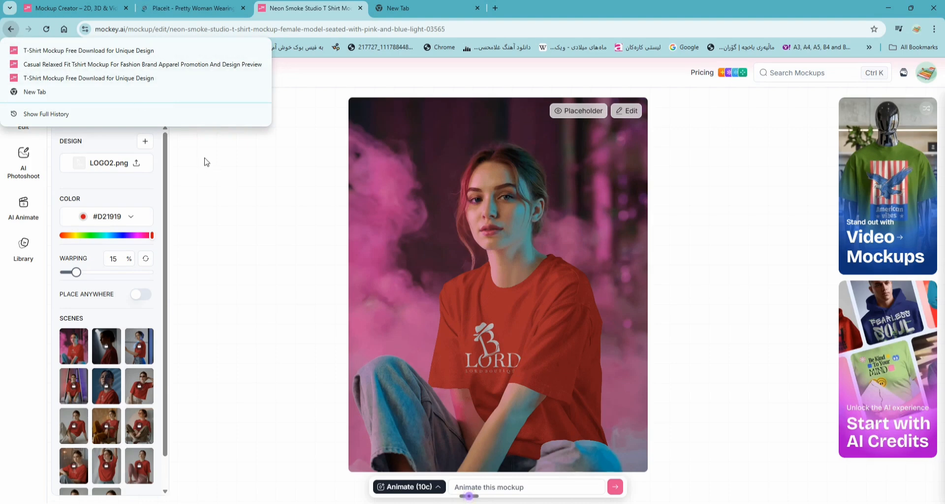
left_click(168, 9)
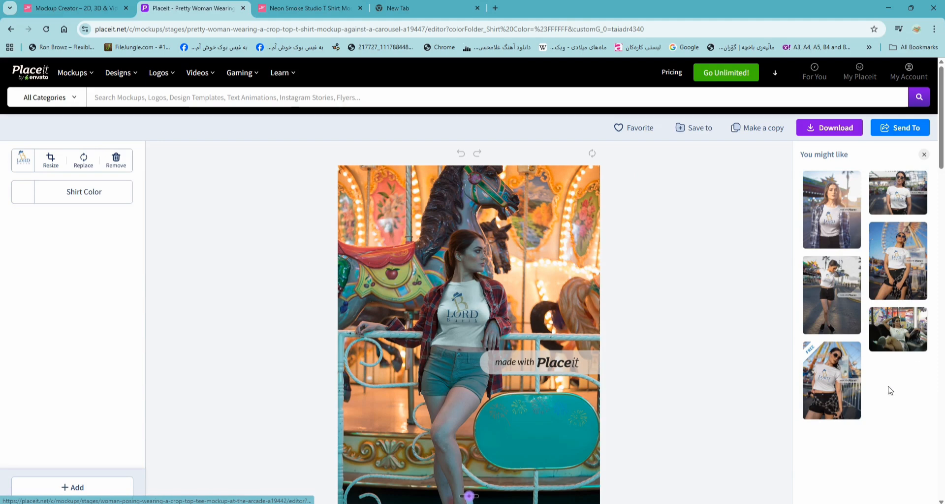
scroll(835, 386, "down", 1)
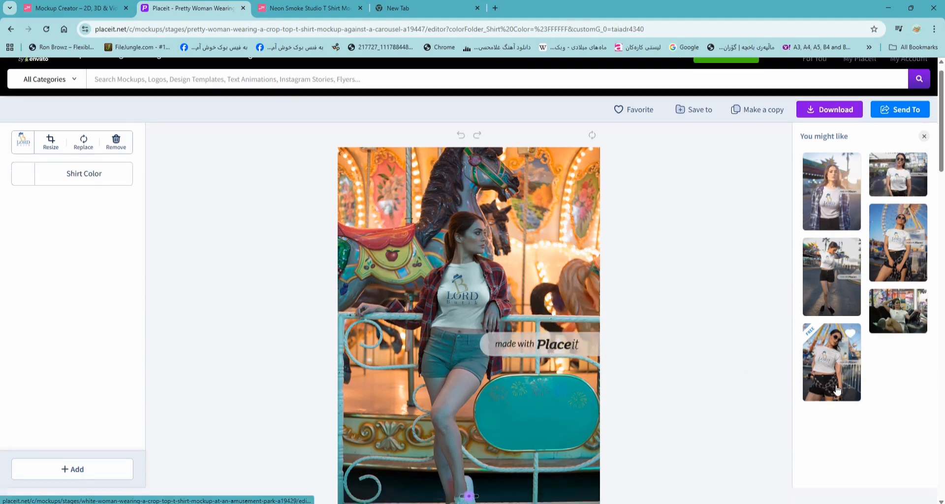
scroll(838, 390, "down", 2)
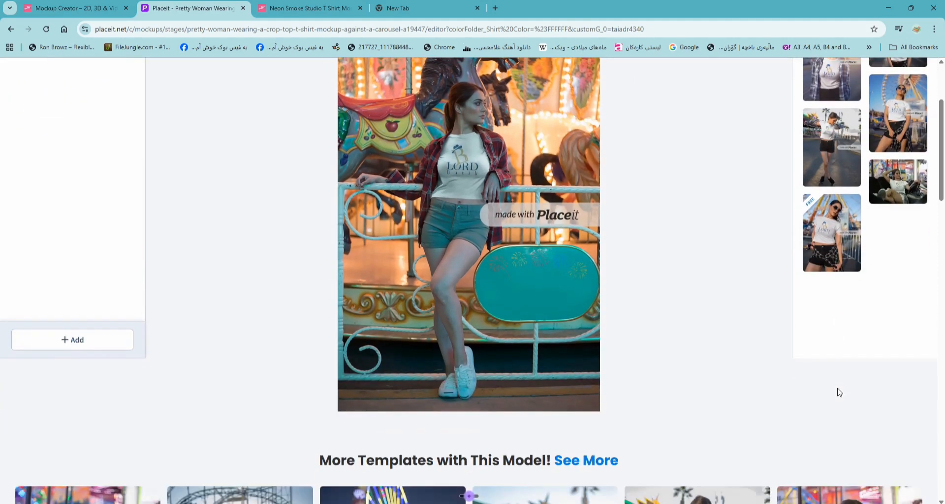
scroll(841, 373, "down", 5)
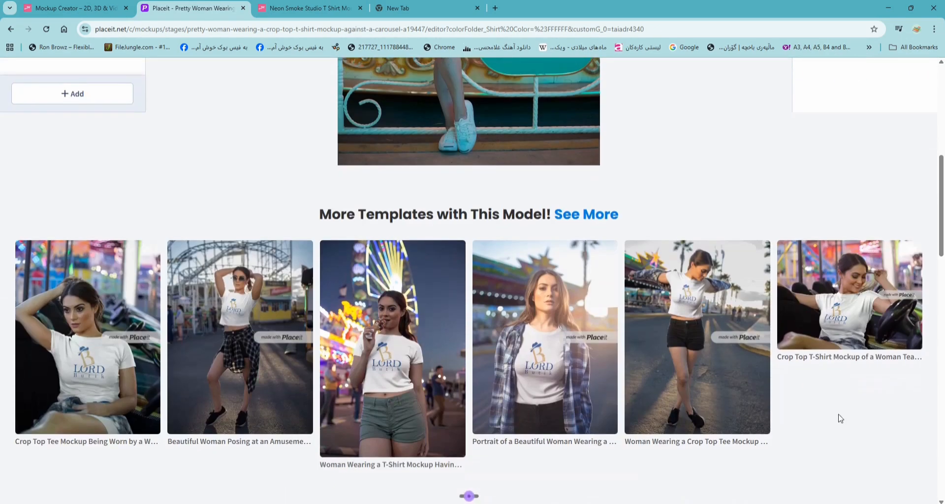
scroll(840, 424, "up", 6)
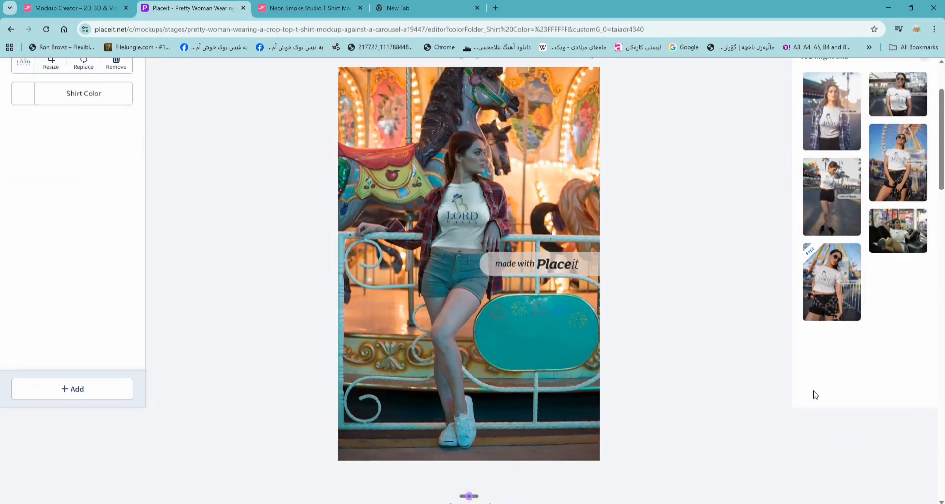
left_click(898, 235)
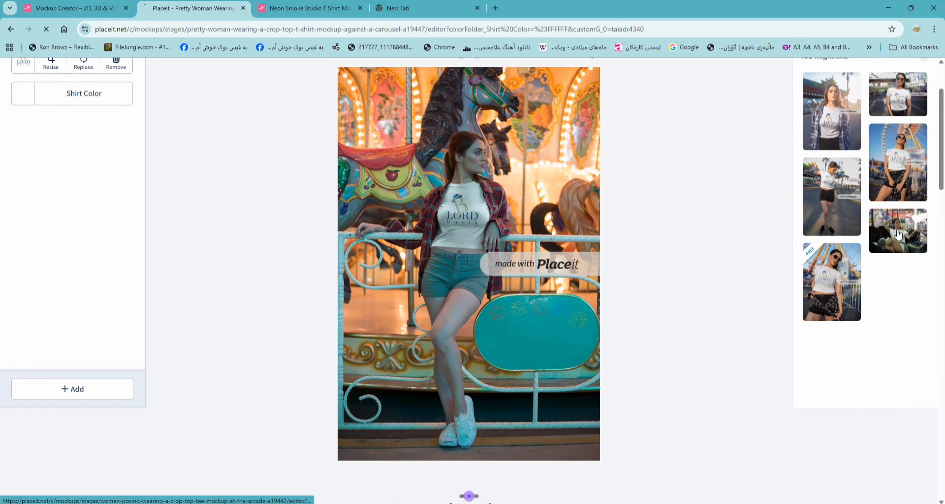